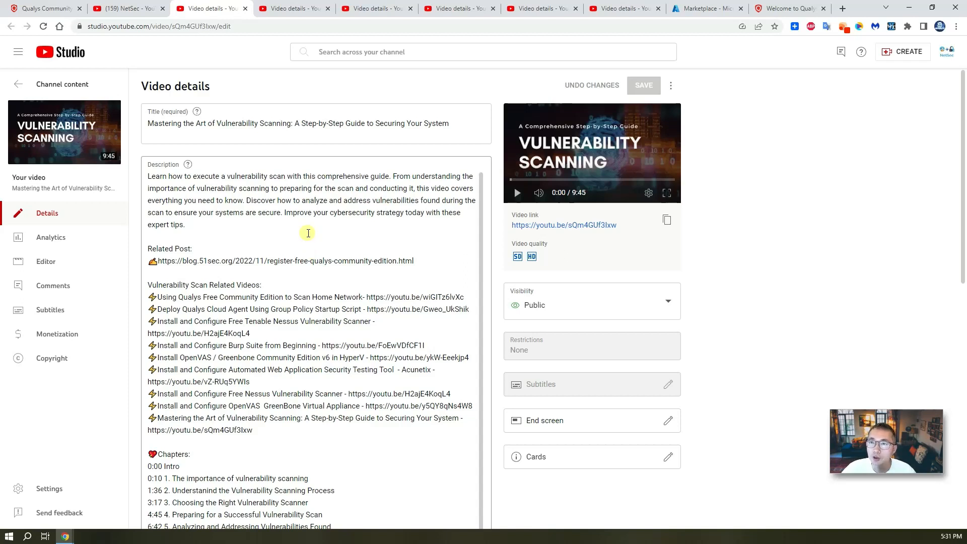
Browse the Nessus, Qualys, Portainer AWVS and IBM Guardium video details, then the Azure Marketplace 'qualys' results
left_click(289, 8)
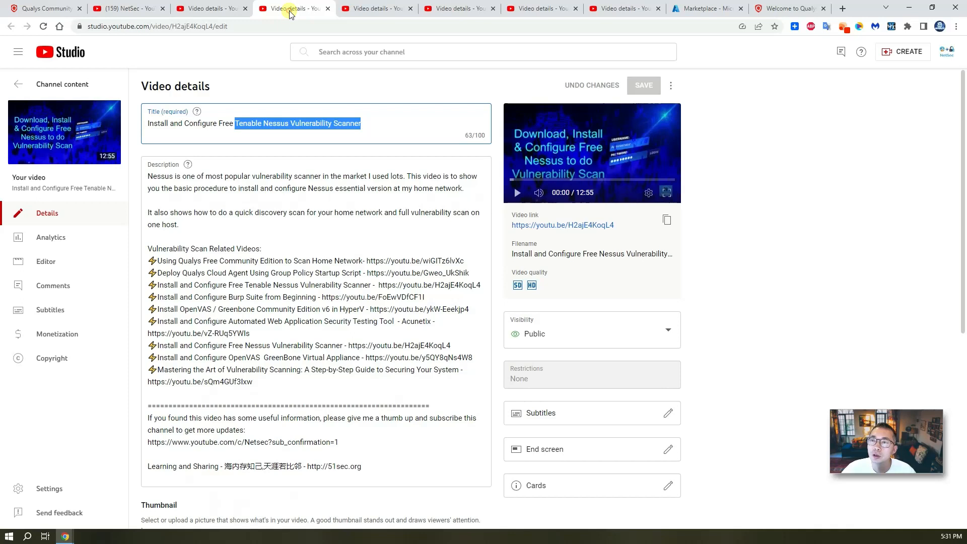
left_click(305, 225)
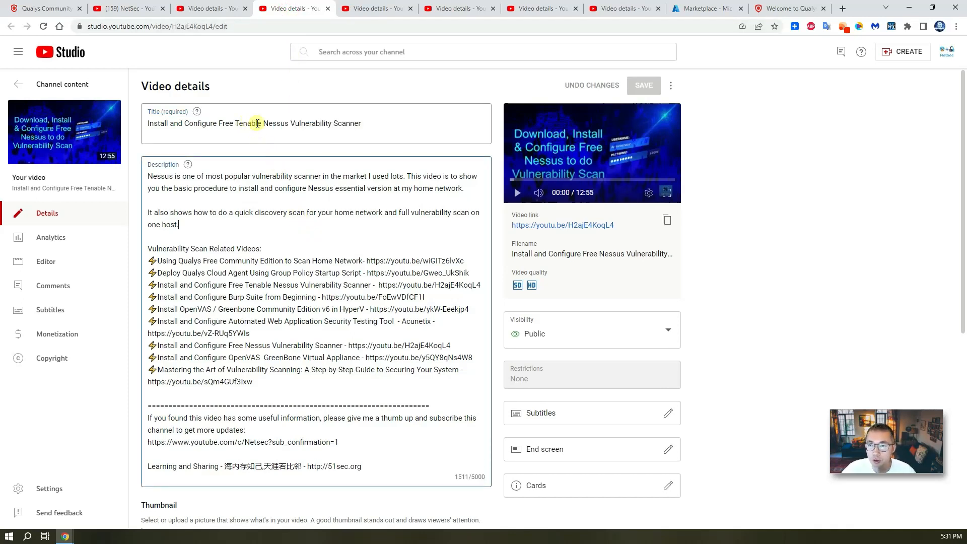
left_click(368, 8)
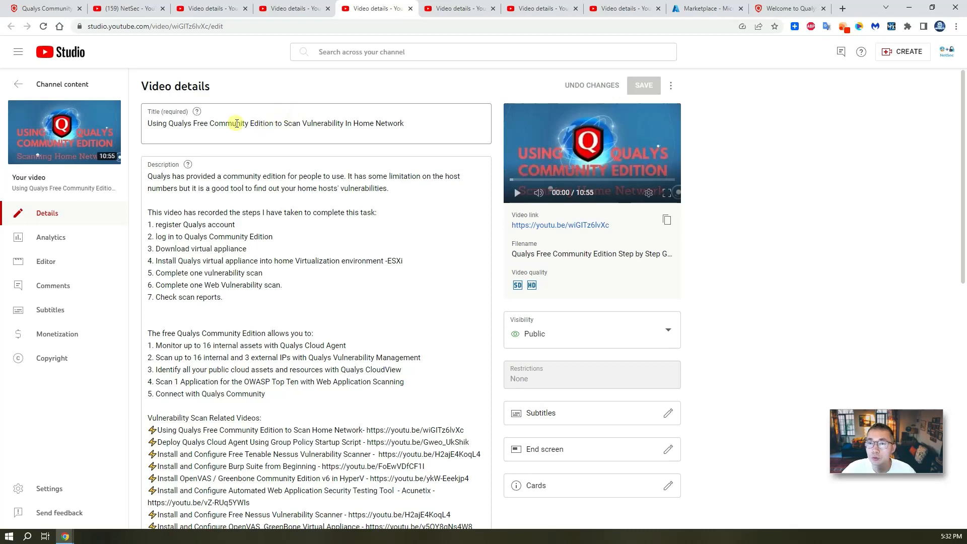
left_click(441, 9)
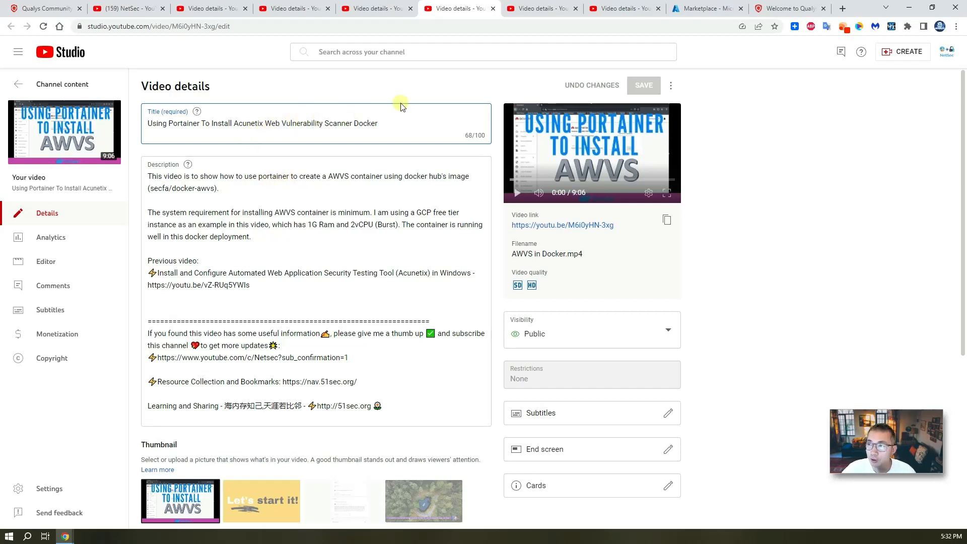
left_click(542, 9)
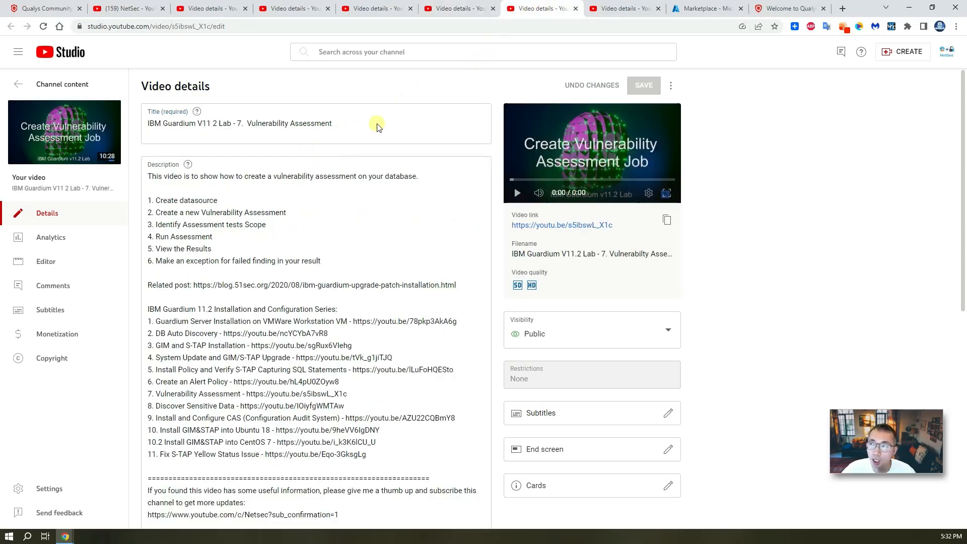
left_click(609, 9)
left_click(112, 9)
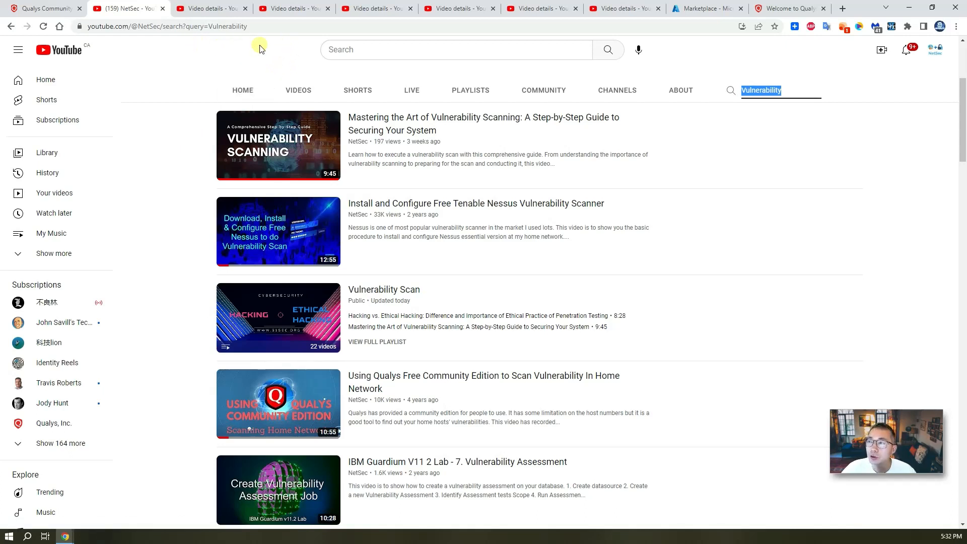
left_click(707, 9)
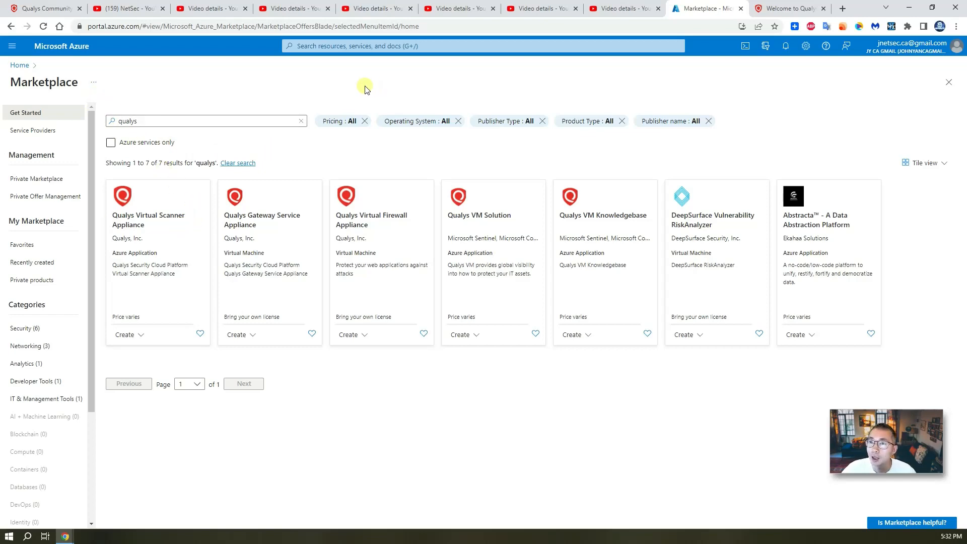
Pass through the Qualys video details and return to the qualys.com/community-edition sign-up page
left_click(297, 6)
left_click(376, 6)
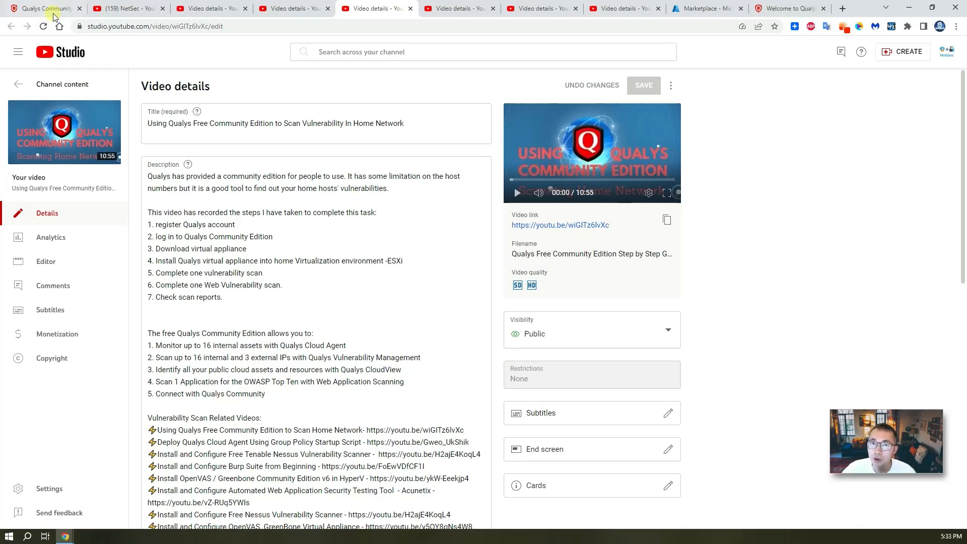
left_click(2, 9)
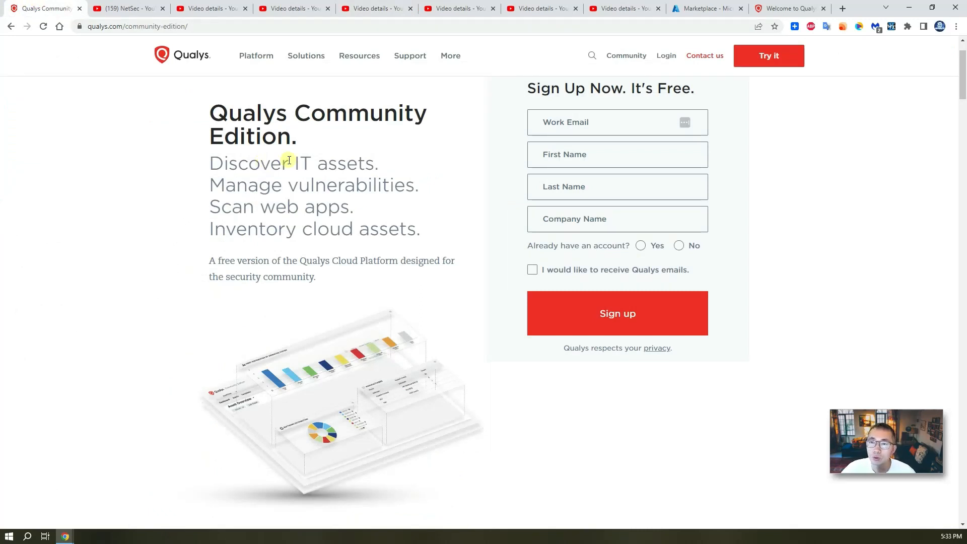
Search qualys.com for 'community edition' and open the Qualys Community Edition result
left_click(708, 11)
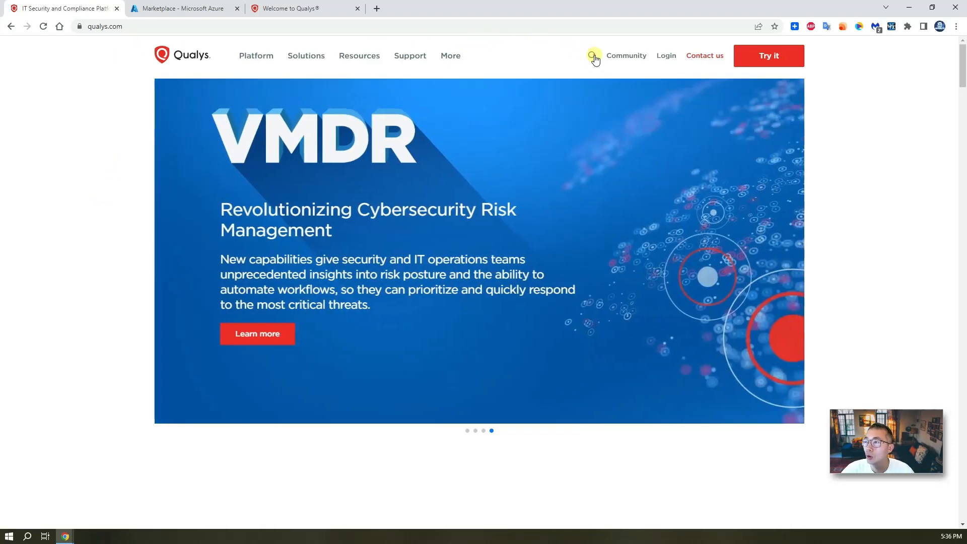
left_click(592, 55)
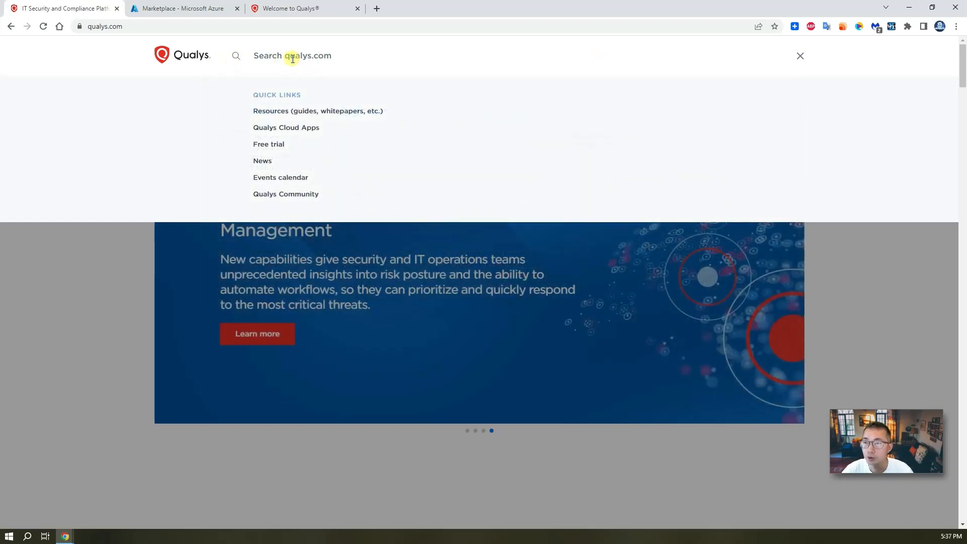
type("community e")
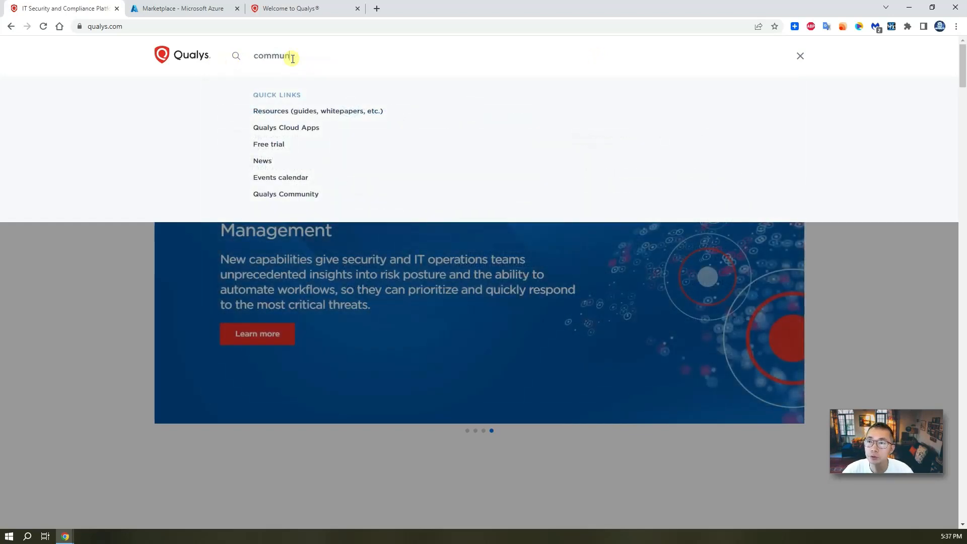
type("dition")
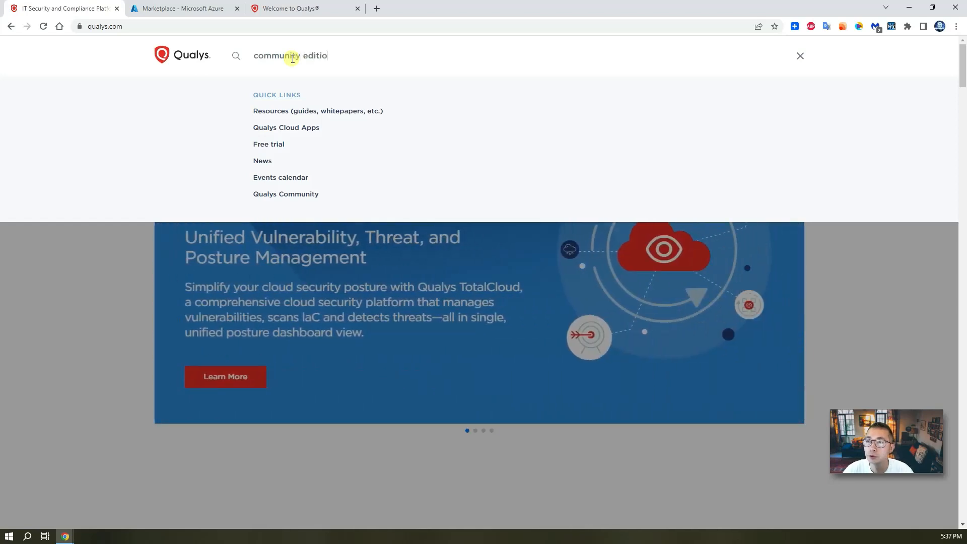
key("Return")
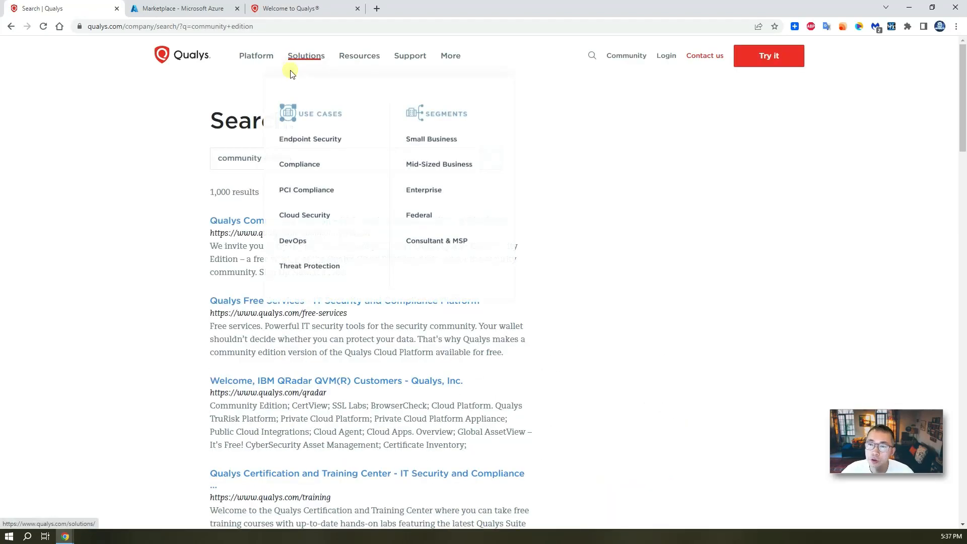
left_click(252, 222)
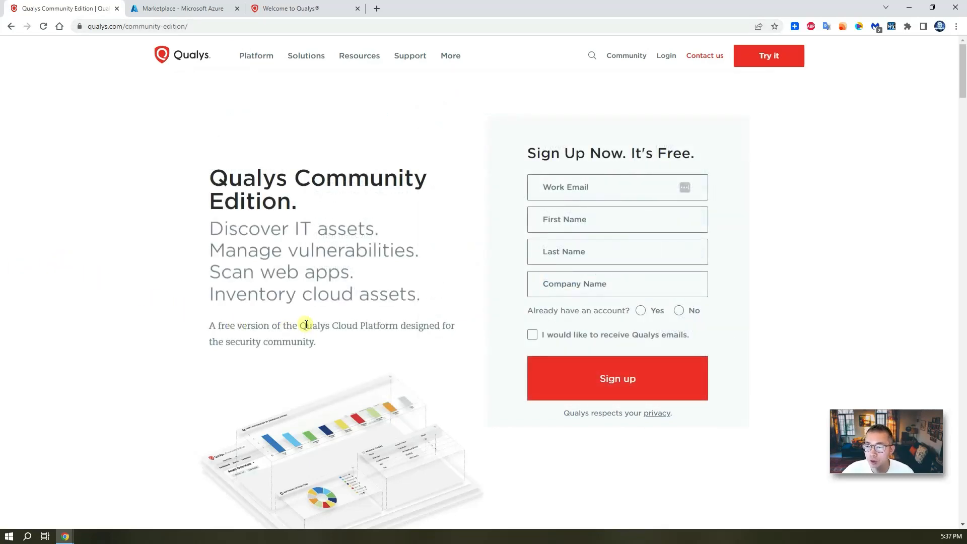
left_click_drag(302, 325, 401, 324)
mouse_move(668, 57)
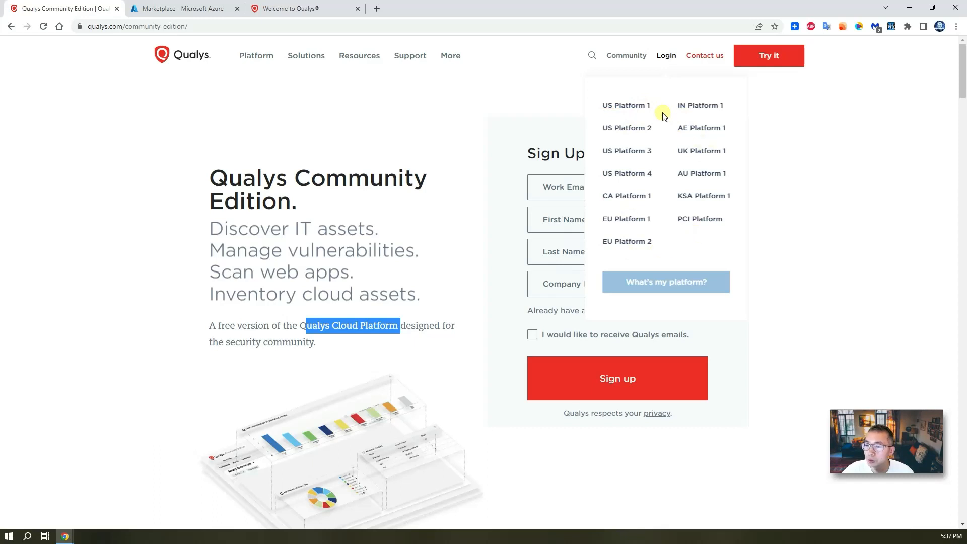
left_click(423, 267)
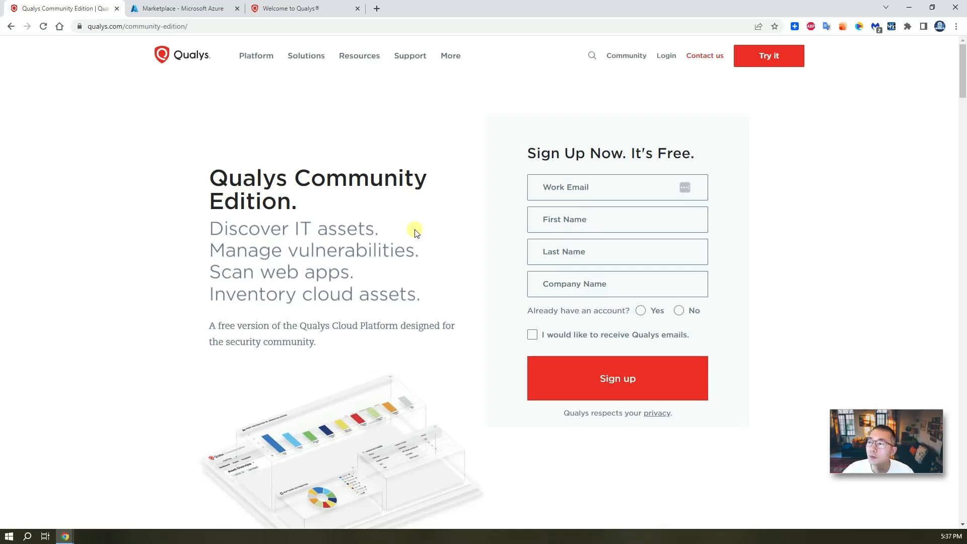
left_click(576, 187)
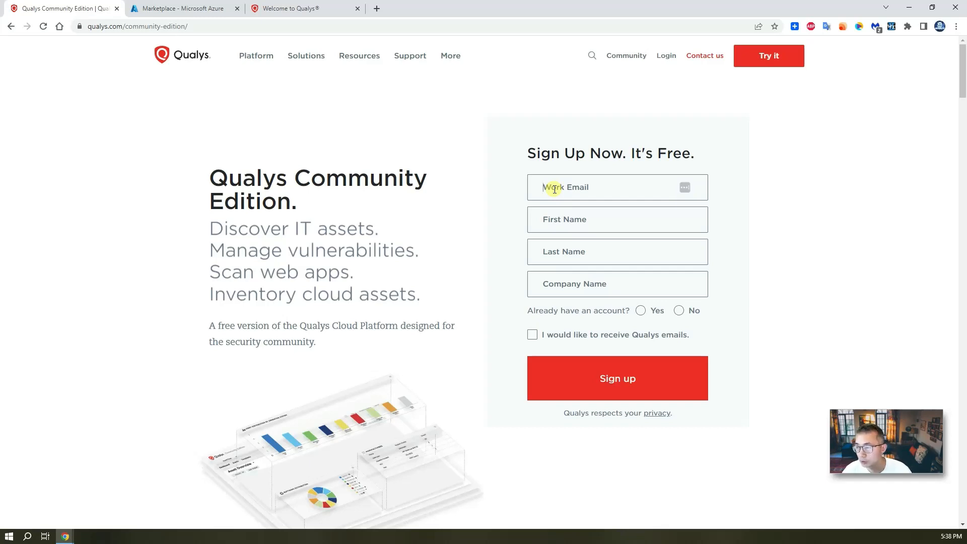
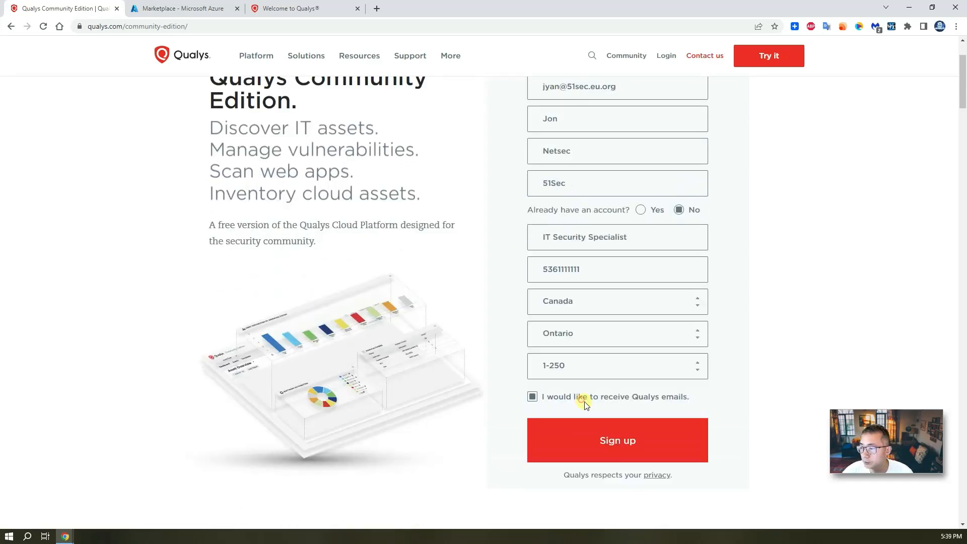
Enter the work e-mail address and submit the Community Edition sign-up form
left_click(627, 439)
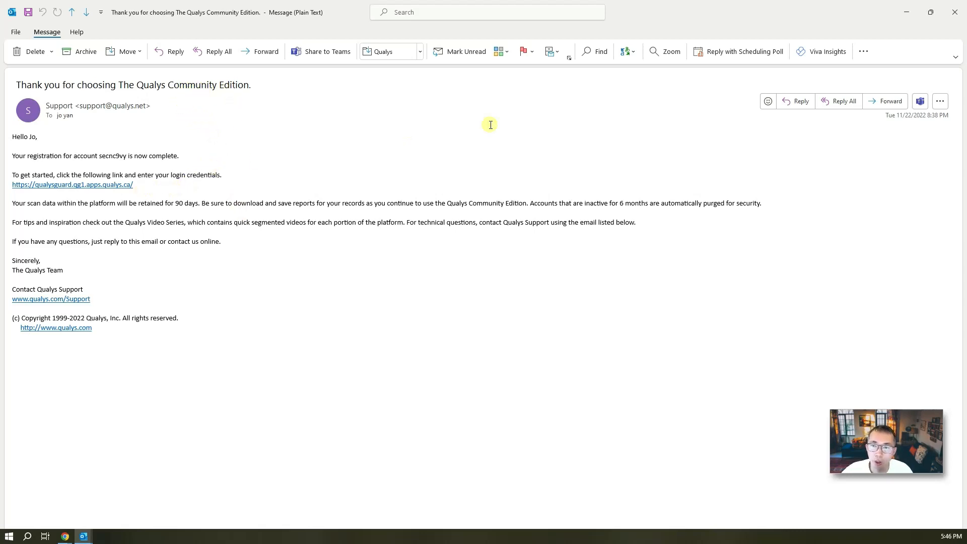
Note the registered account username, then bring up the Get Started with Qualys message
left_click_drag(127, 155, 99, 155)
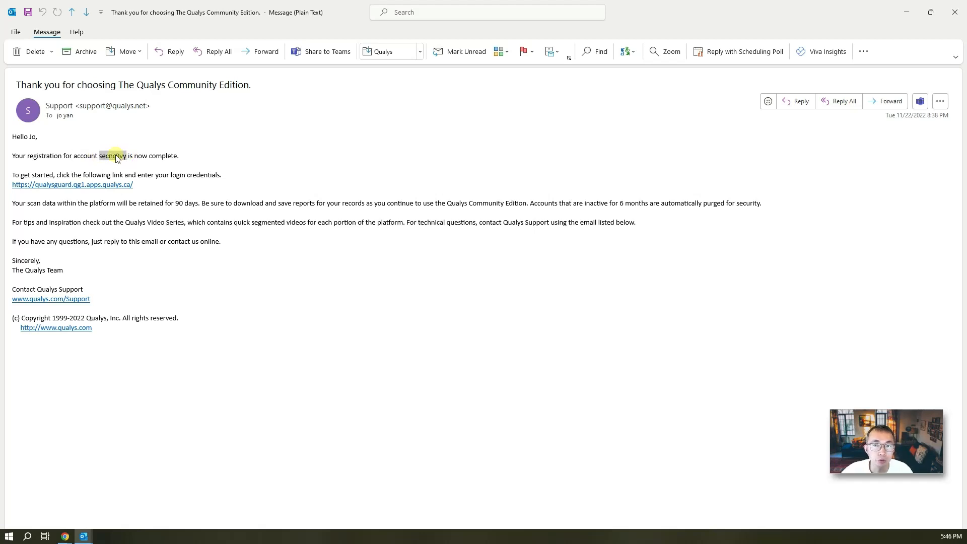
left_click(905, 15)
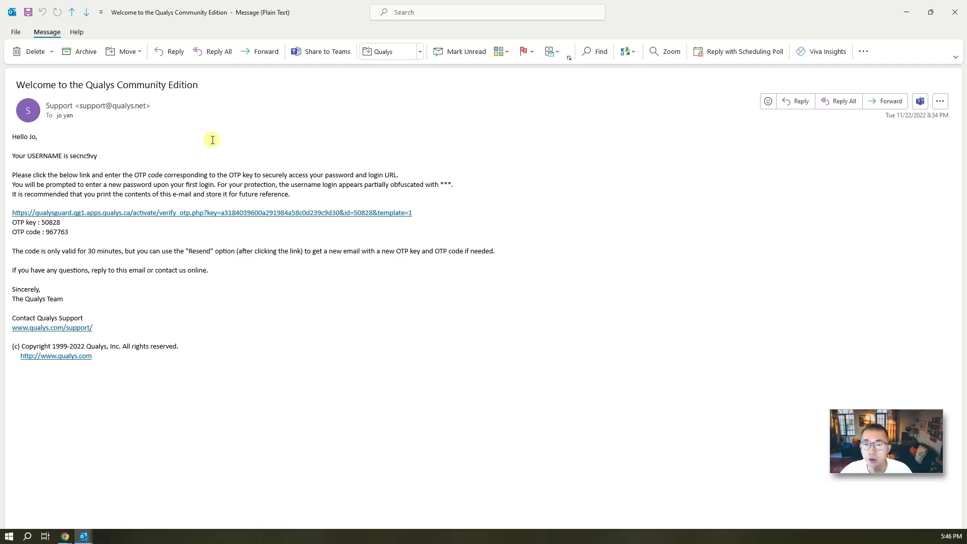
key("alt+Tab")
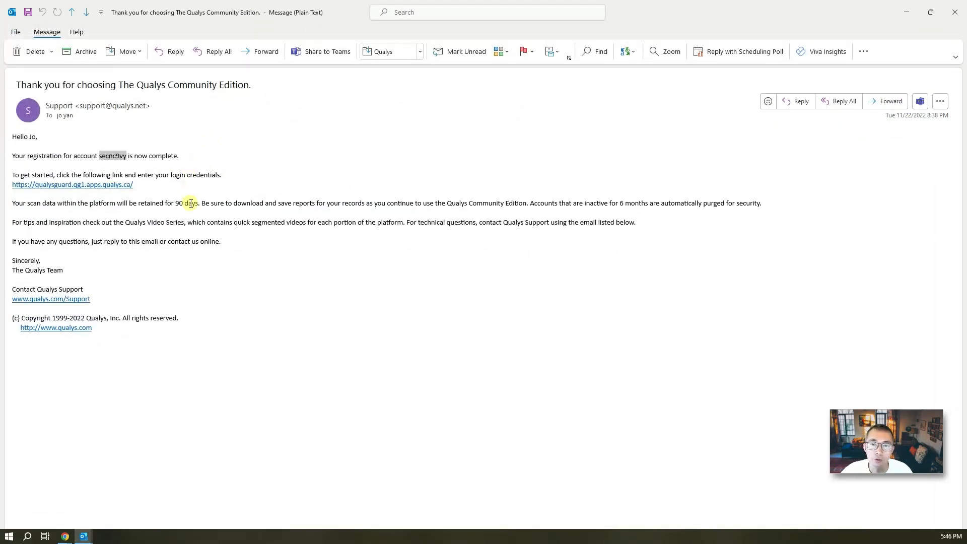
key("alt+Tab")
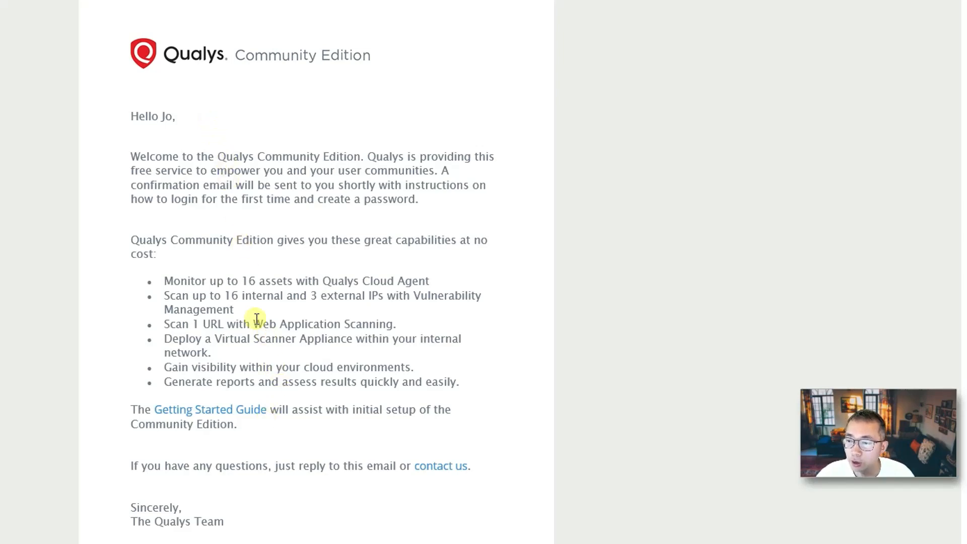
Review the free limits: 16 Cloud Agent assets, 3 external IPs, 1 web app URL, Virtual Scanner Appliance
left_click_drag(132, 241, 274, 252)
left_click(278, 264)
left_click_drag(165, 281, 442, 278)
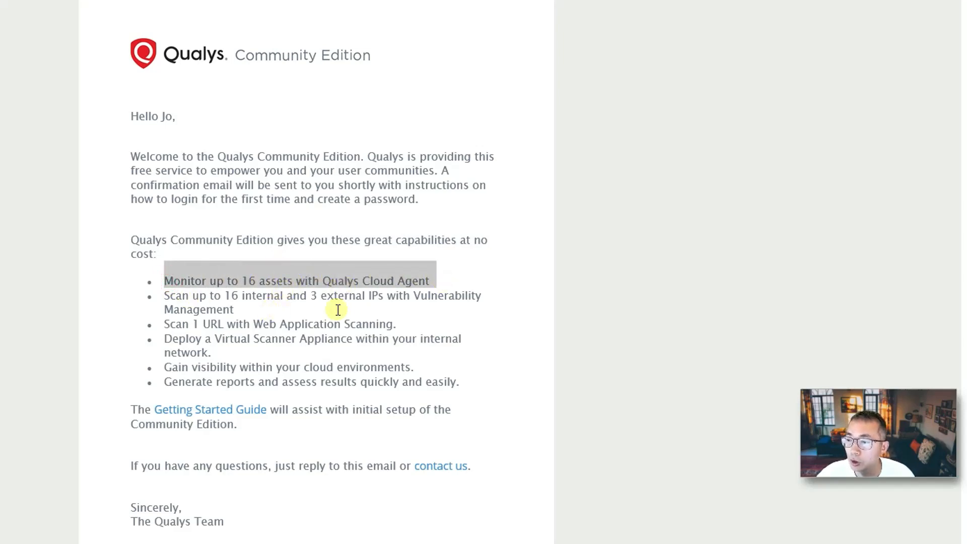
left_click_drag(308, 296, 405, 296)
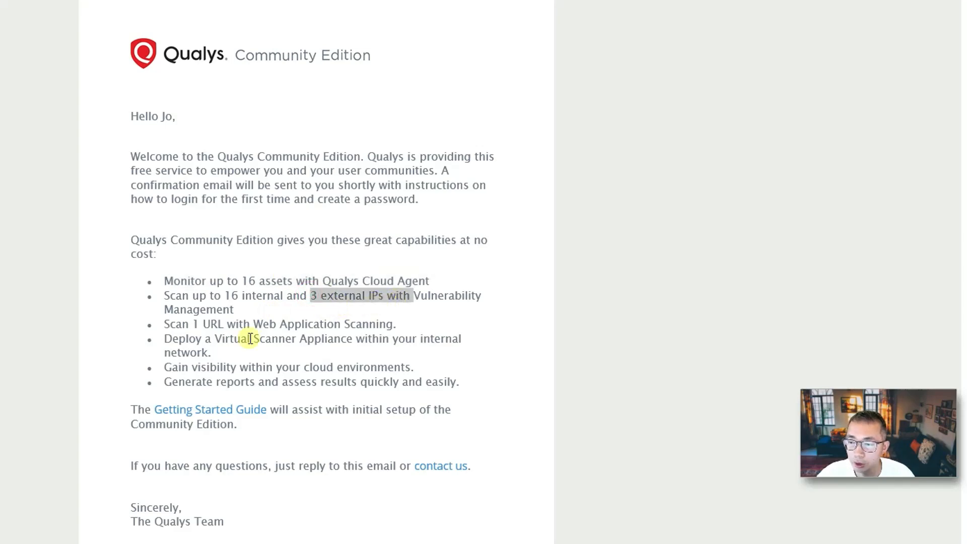
left_click_drag(194, 325, 279, 325)
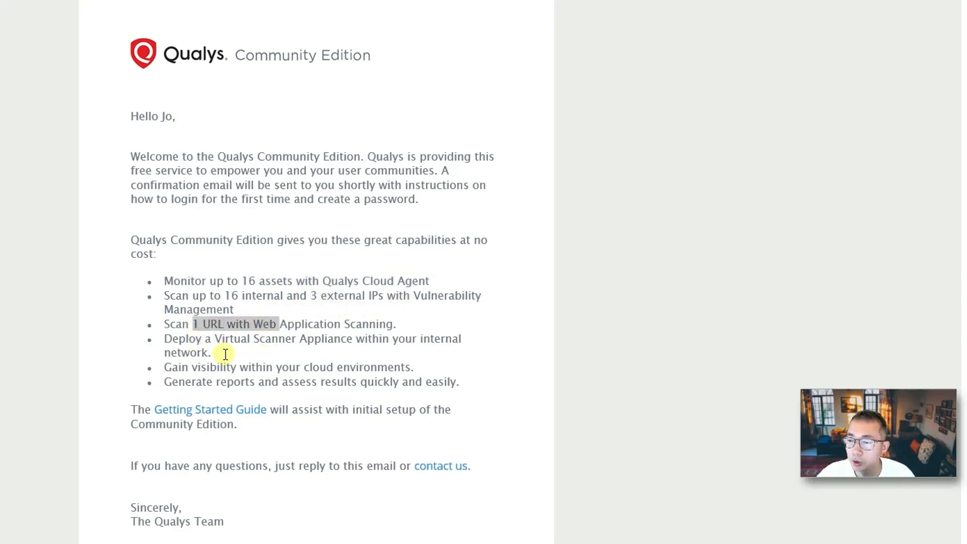
left_click_drag(206, 339, 329, 348)
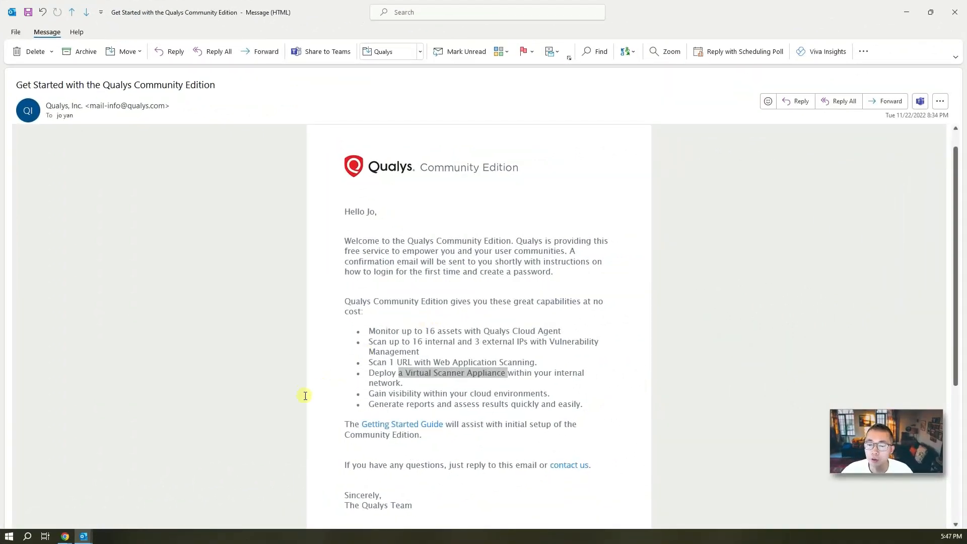
left_click(67, 536)
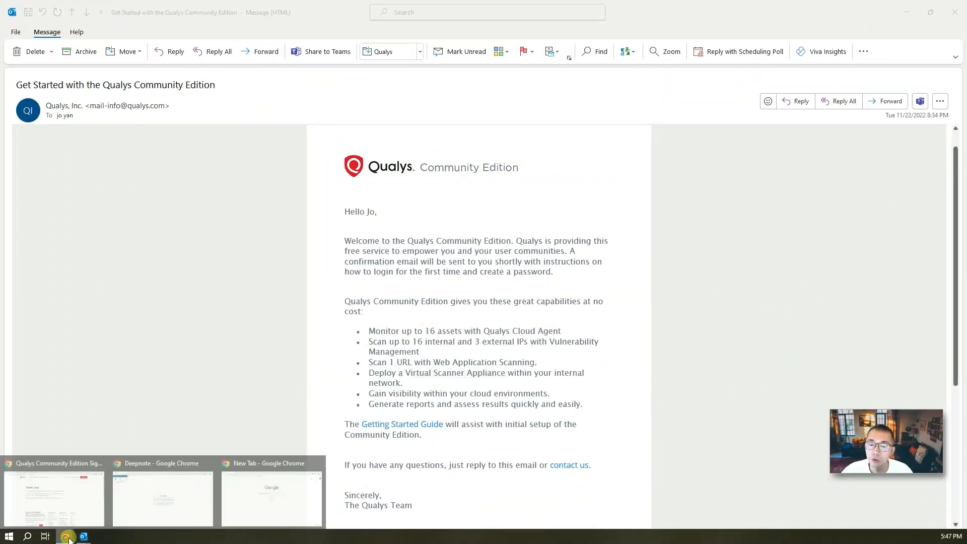
Open Account Info from the portal's Help menu, showing validity 22 Nov 2022 to 22 Nov 2023
left_click(74, 495)
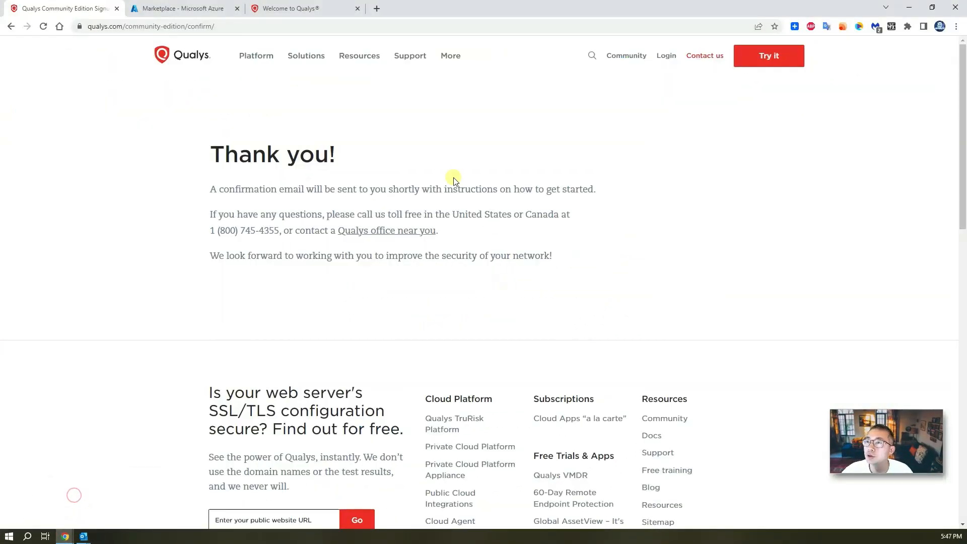
left_click(324, 8)
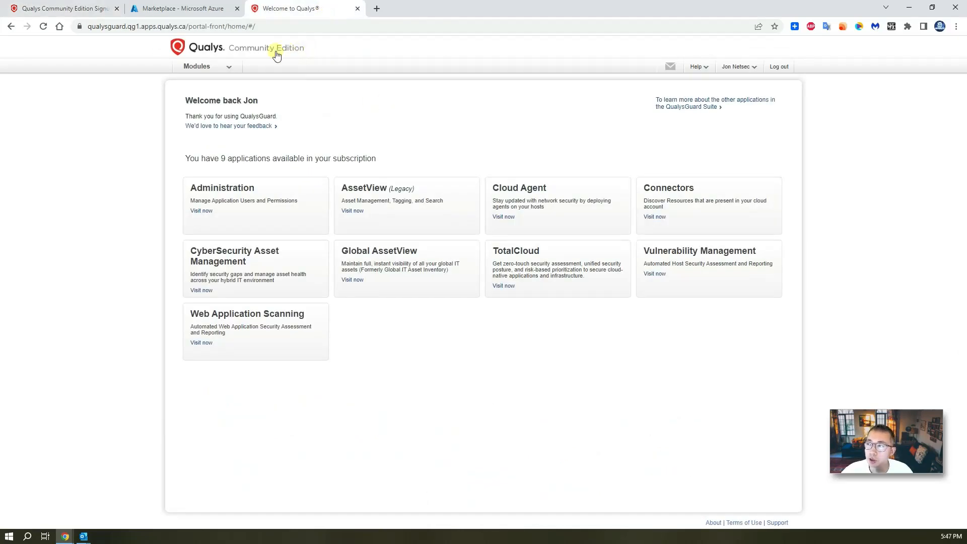
left_click(700, 69)
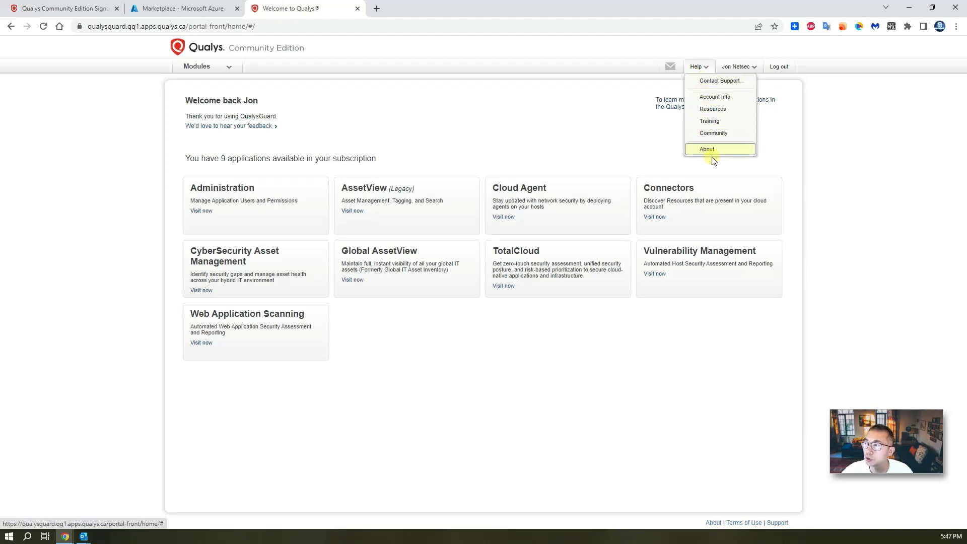
left_click(741, 98)
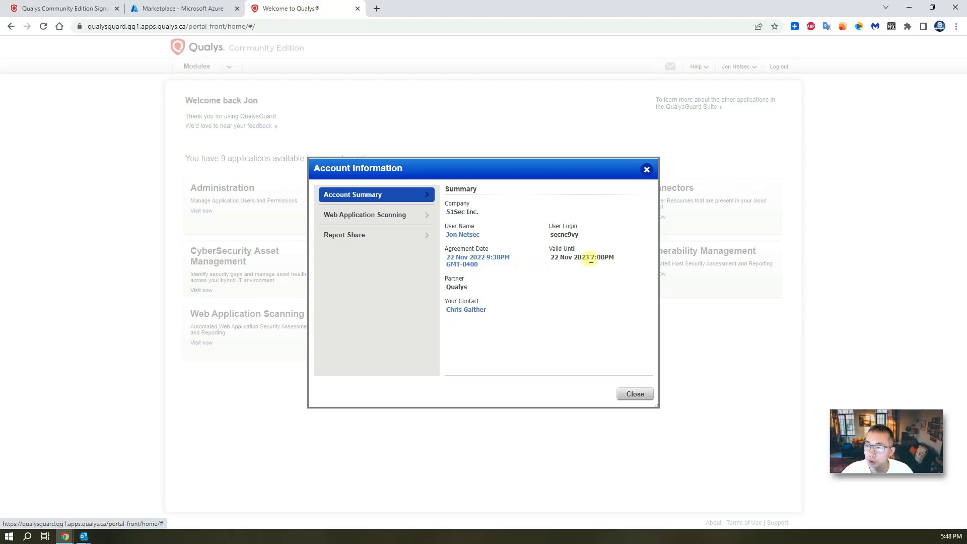
Check the Web Application Scanning and Report Share limits, then close Account Information
left_click(413, 220)
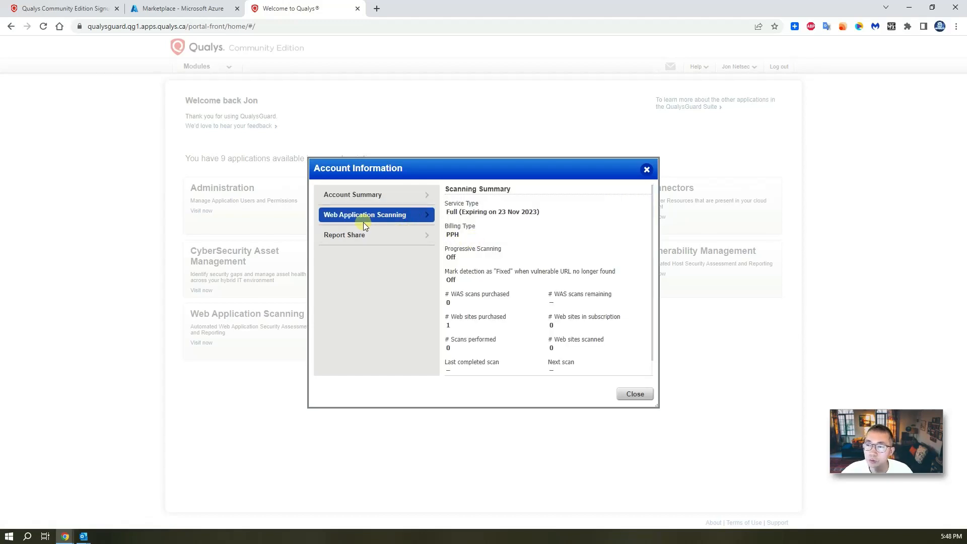
left_click(403, 235)
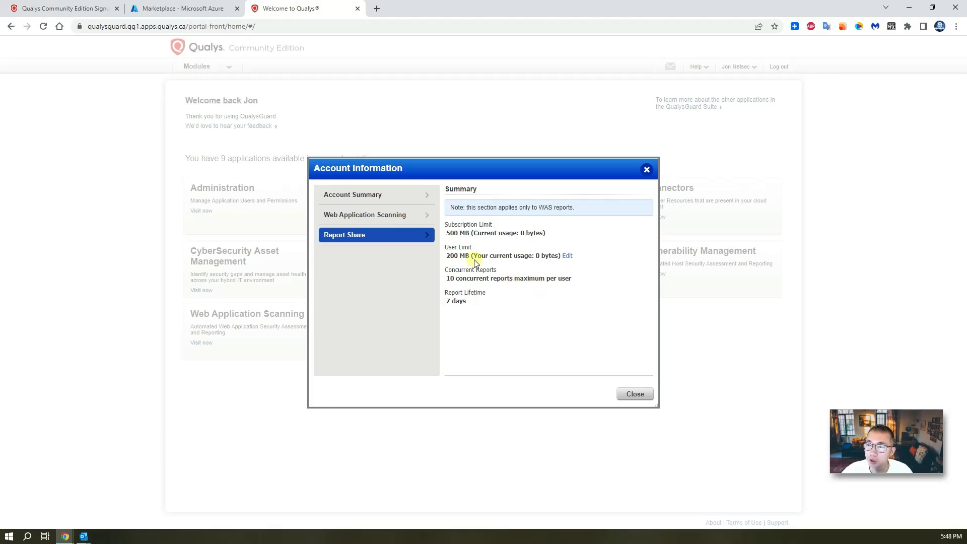
left_click(406, 196)
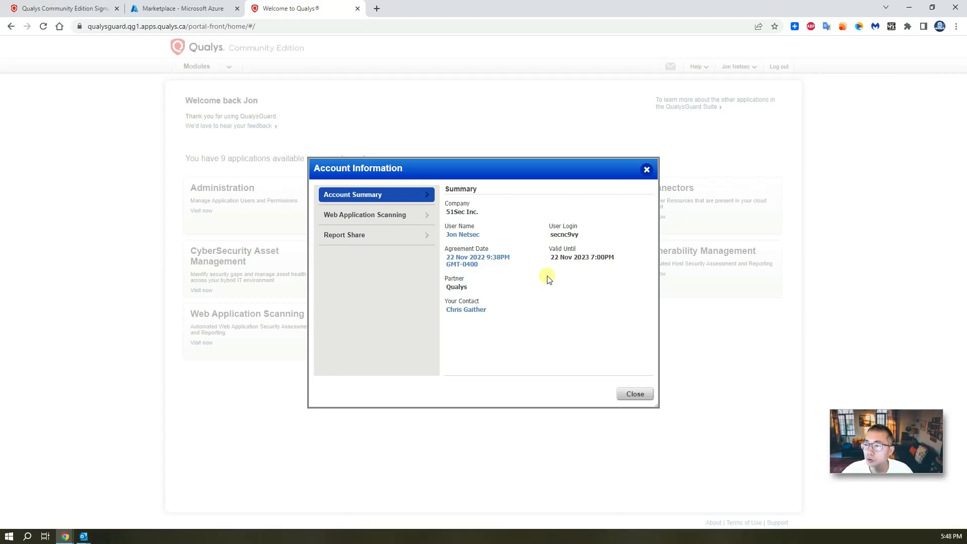
left_click(633, 394)
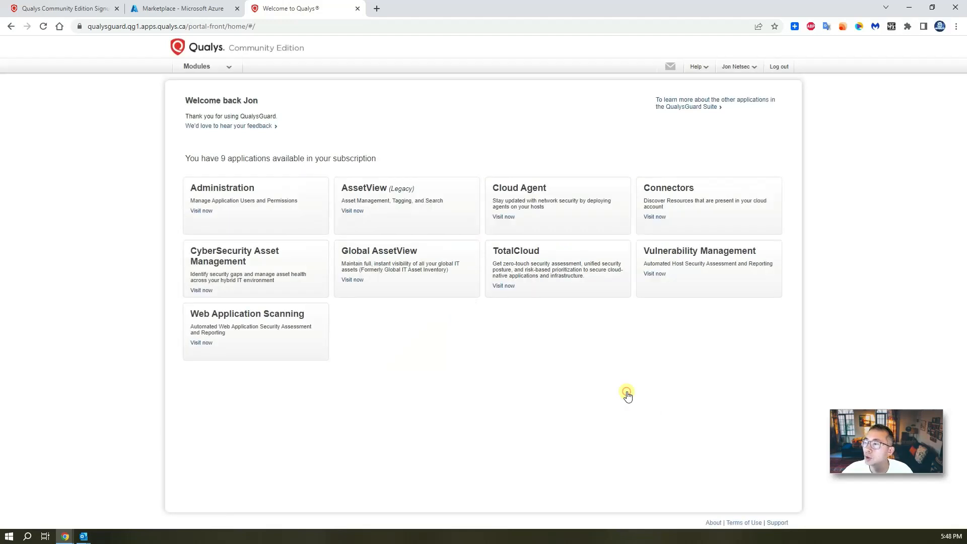
left_click(697, 67)
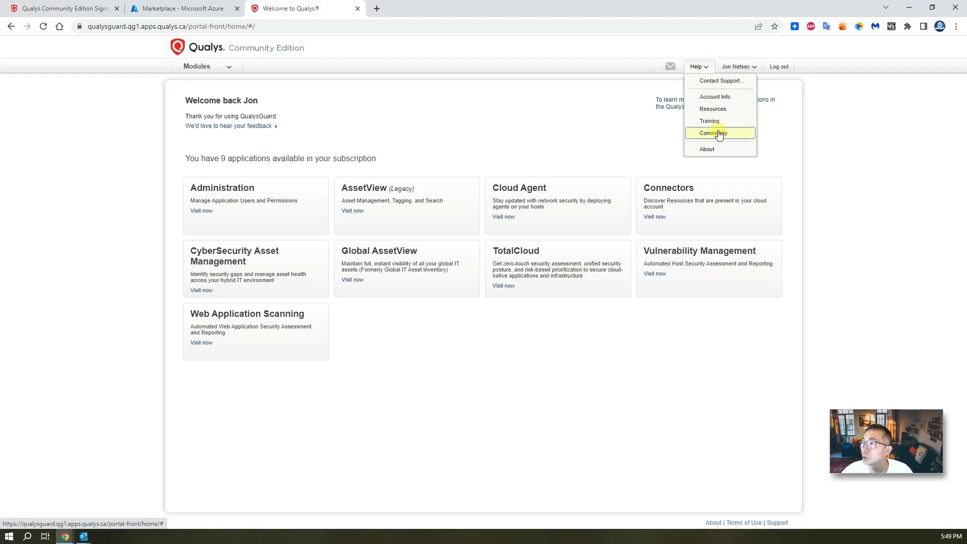
left_click(730, 150)
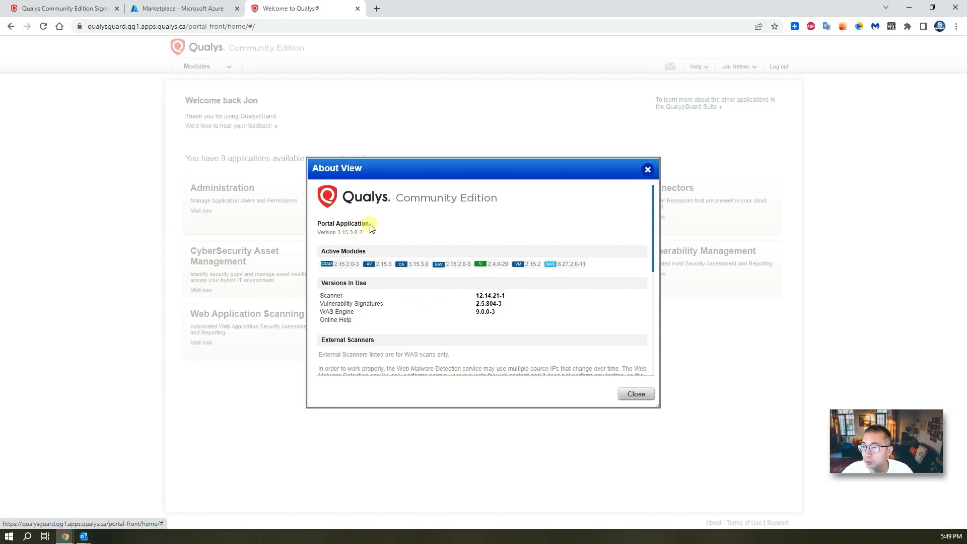
scroll(397, 244, "down", 2)
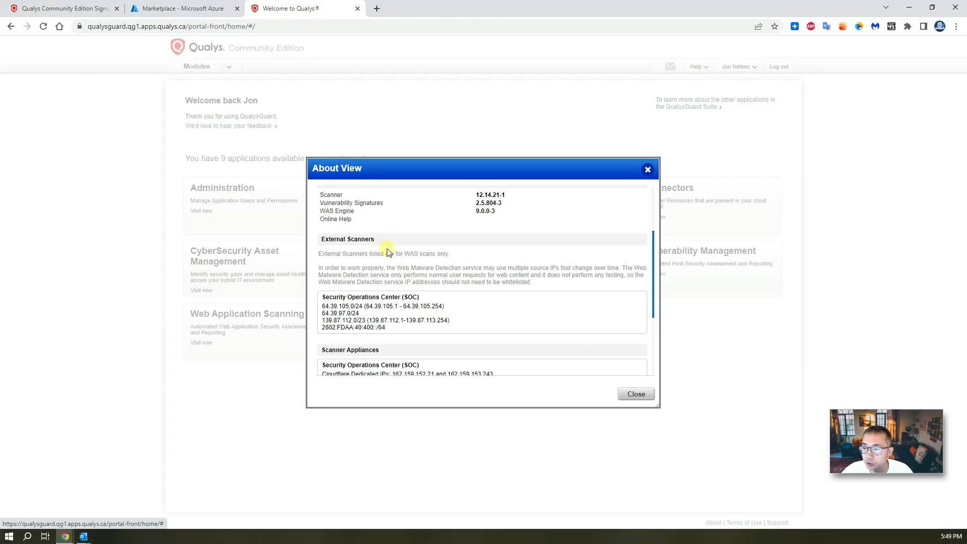
scroll(401, 315, "down", 1)
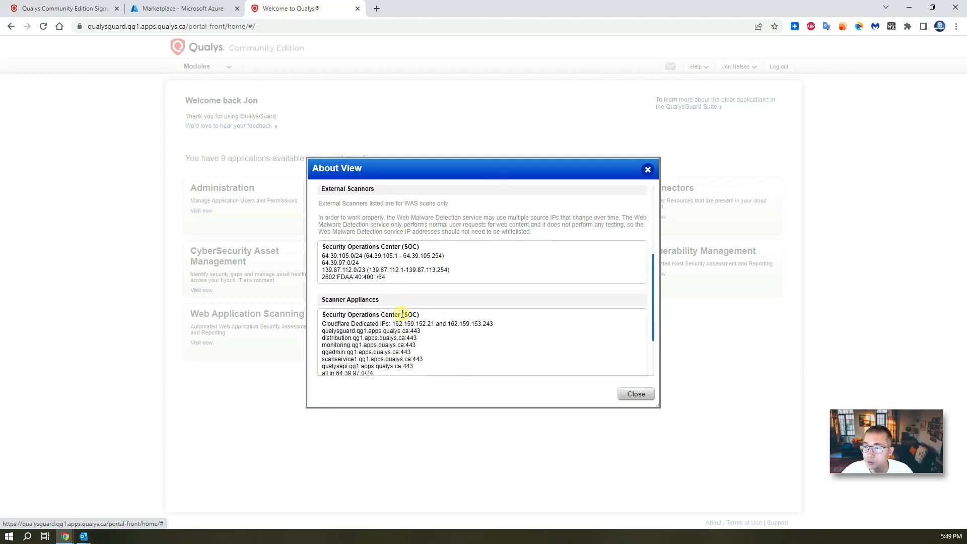
scroll(423, 302, "down", 1)
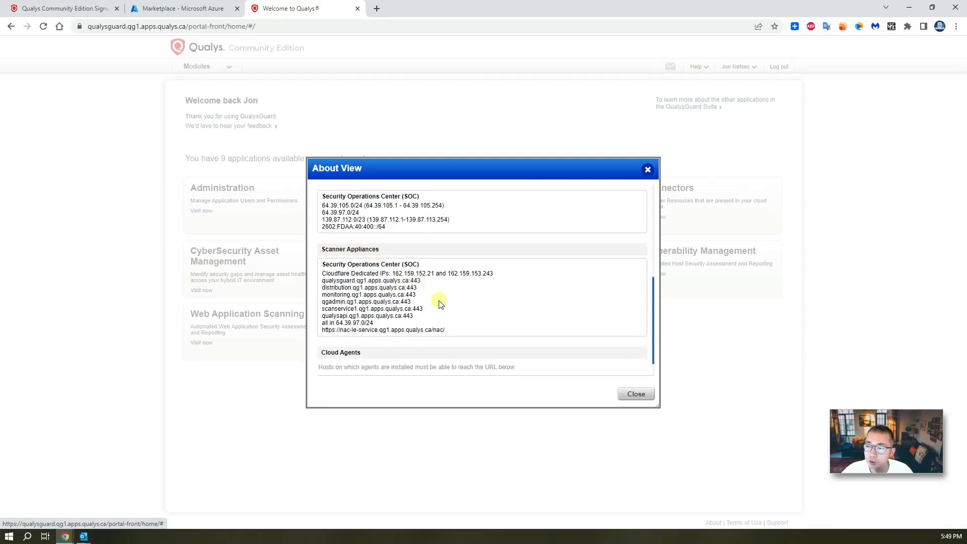
scroll(441, 303, "down", 1)
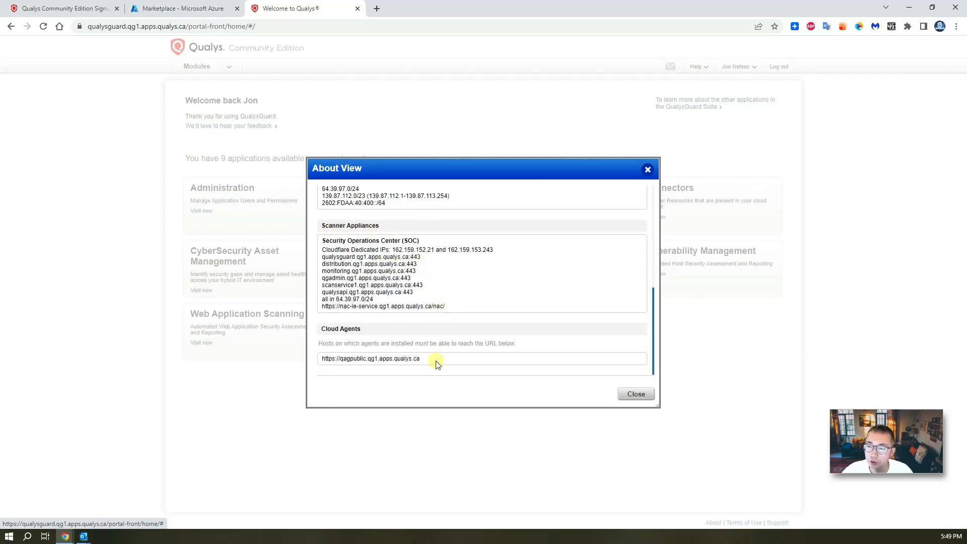
left_click_drag(422, 358, 324, 358)
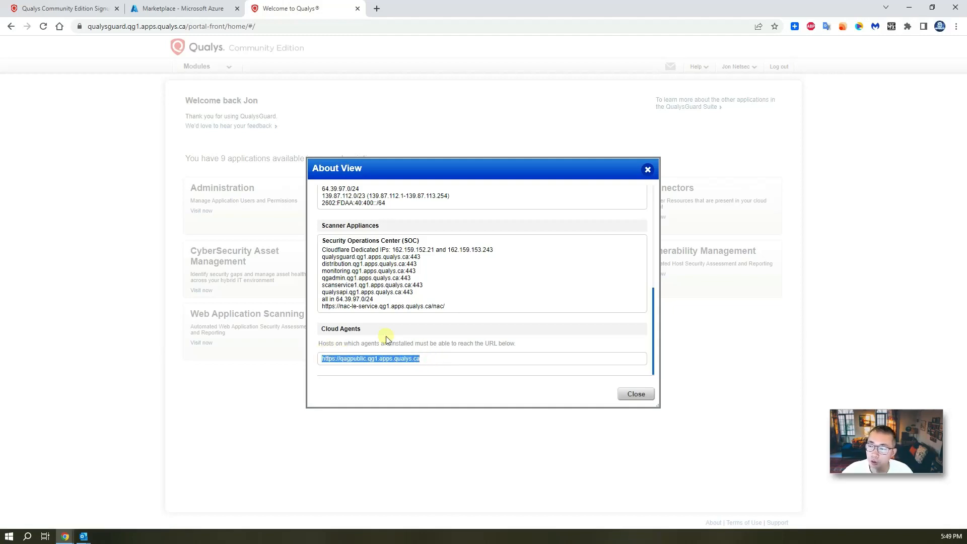
scroll(388, 339, "up", 5)
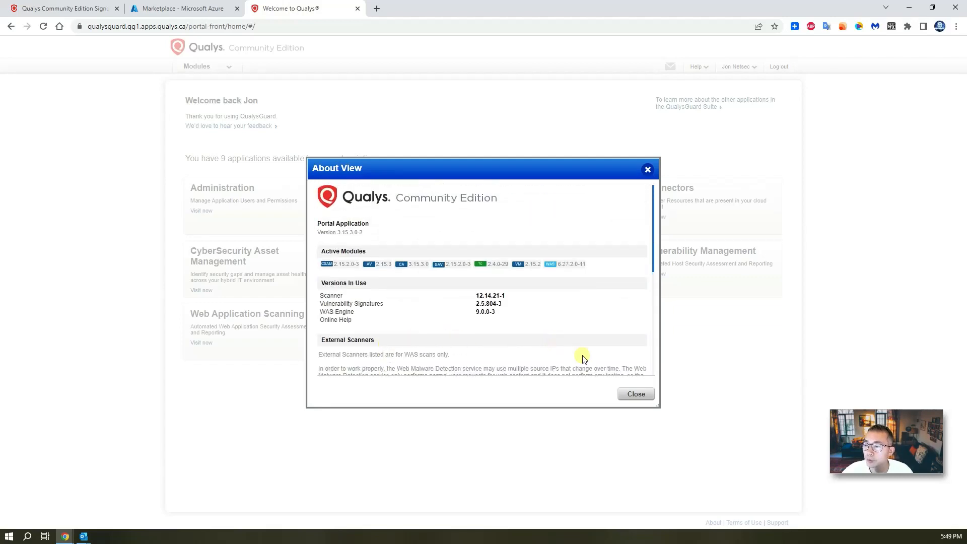
left_click(631, 396)
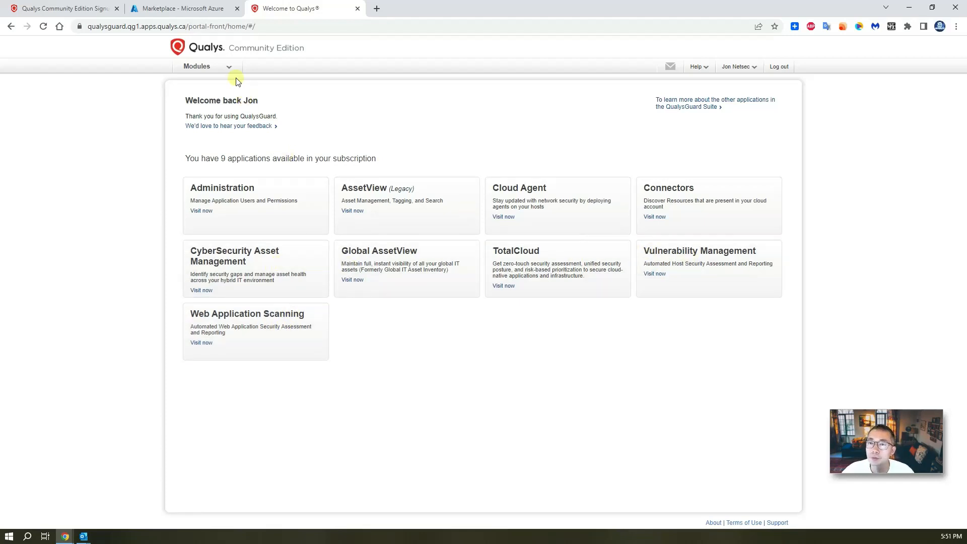
Open Vulnerability Management and browse the Assets host list, scanner appliances and scan setup
left_click(224, 67)
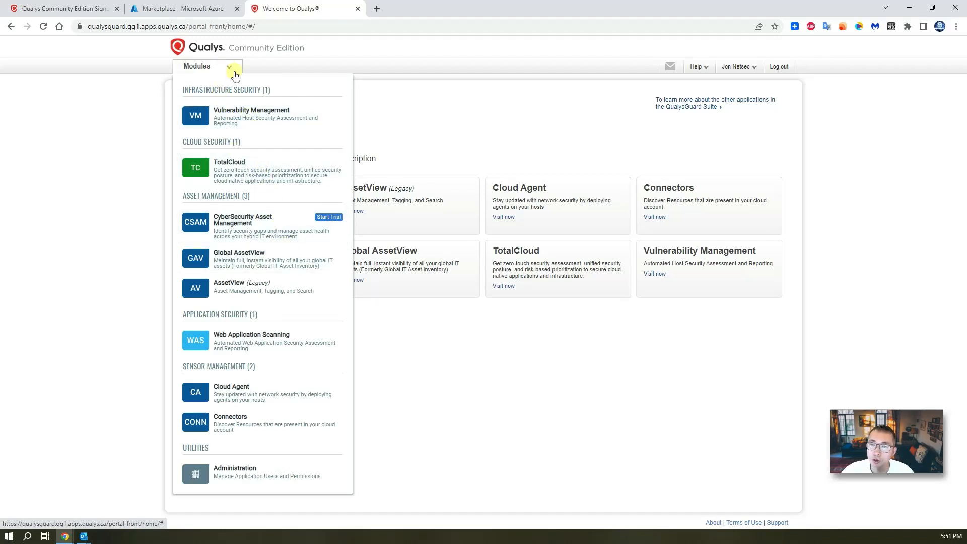
left_click(311, 124)
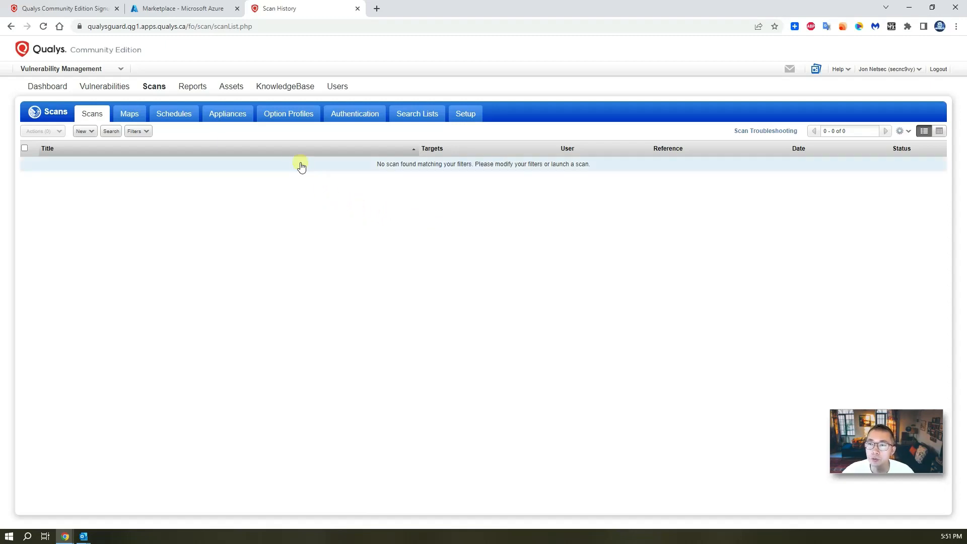
left_click(233, 87)
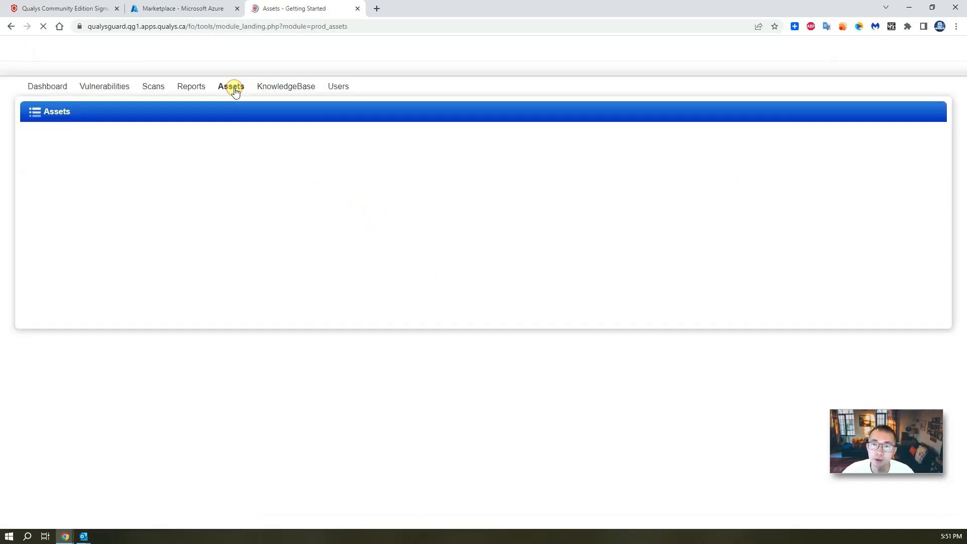
left_click(118, 113)
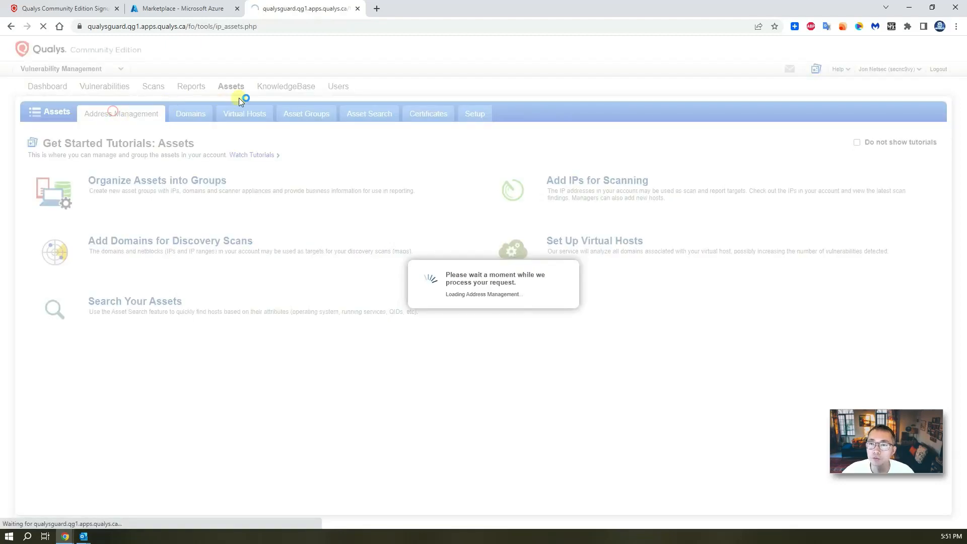
left_click(158, 87)
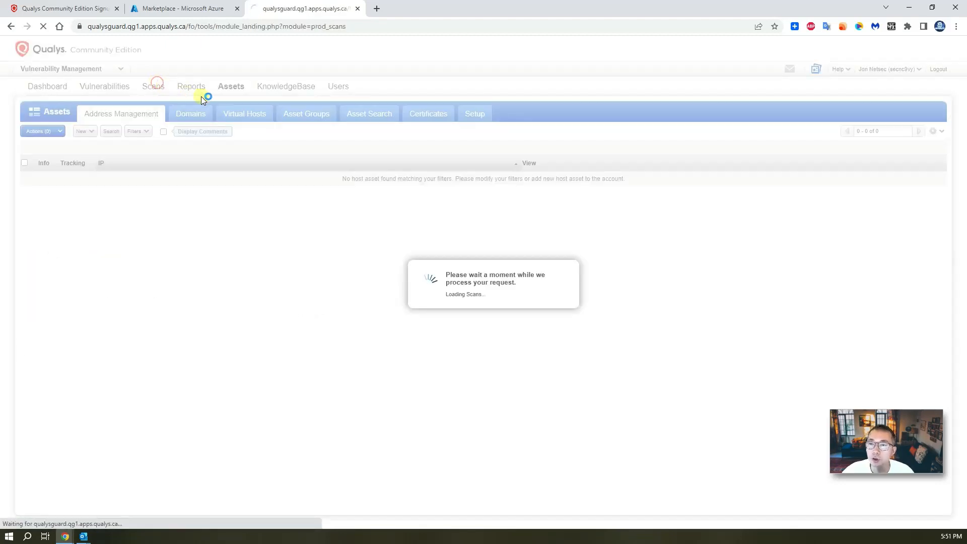
left_click(226, 114)
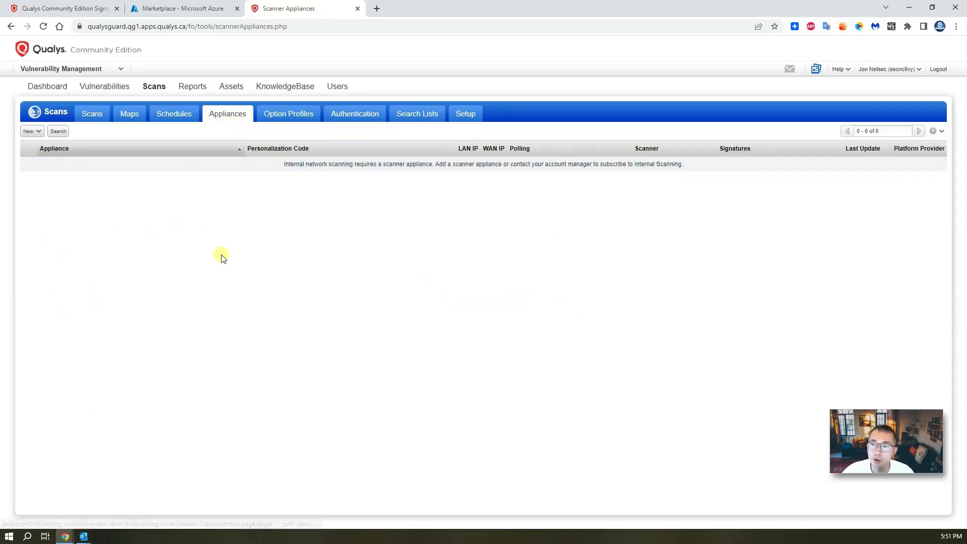
left_click(456, 123)
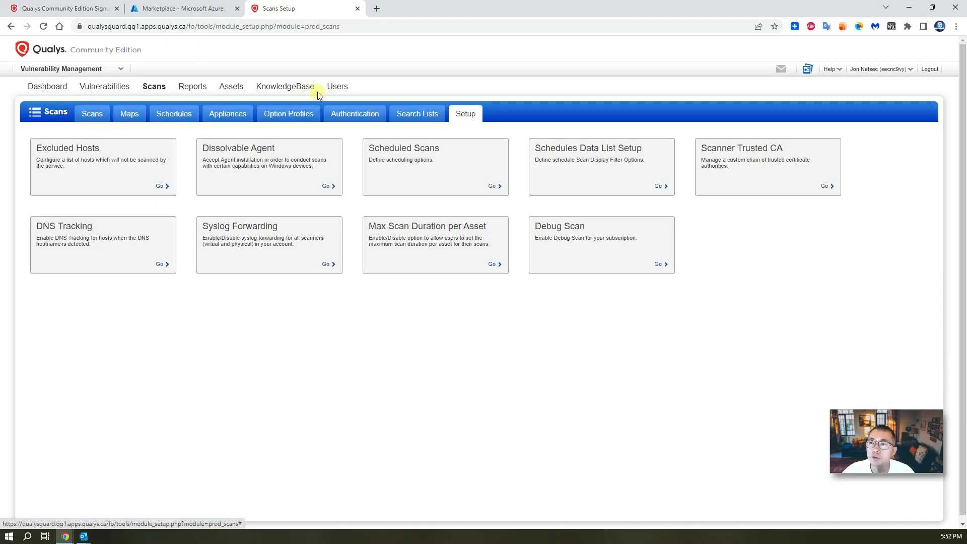
Open the Users list and try adding a new user, dismissing the maximum-one-user error
left_click(338, 89)
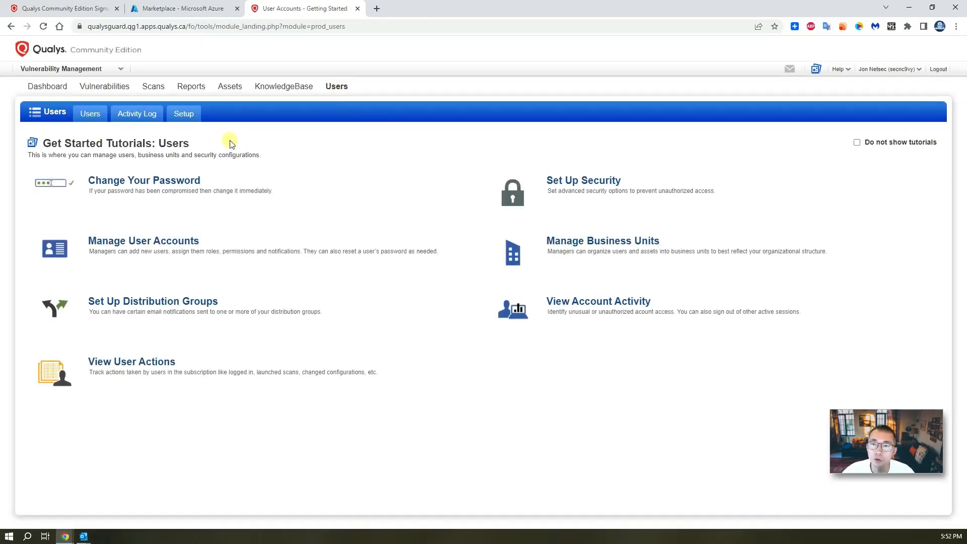
left_click(183, 114)
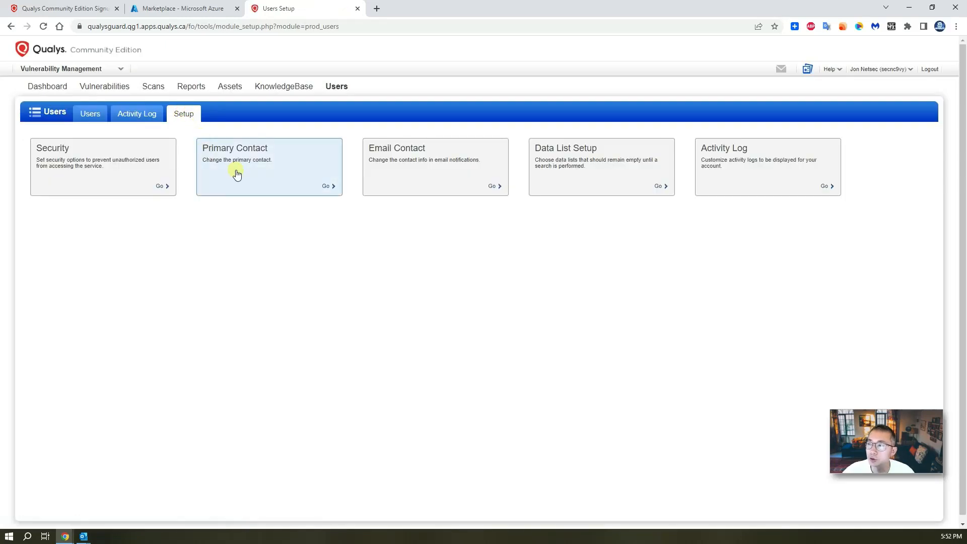
left_click(93, 114)
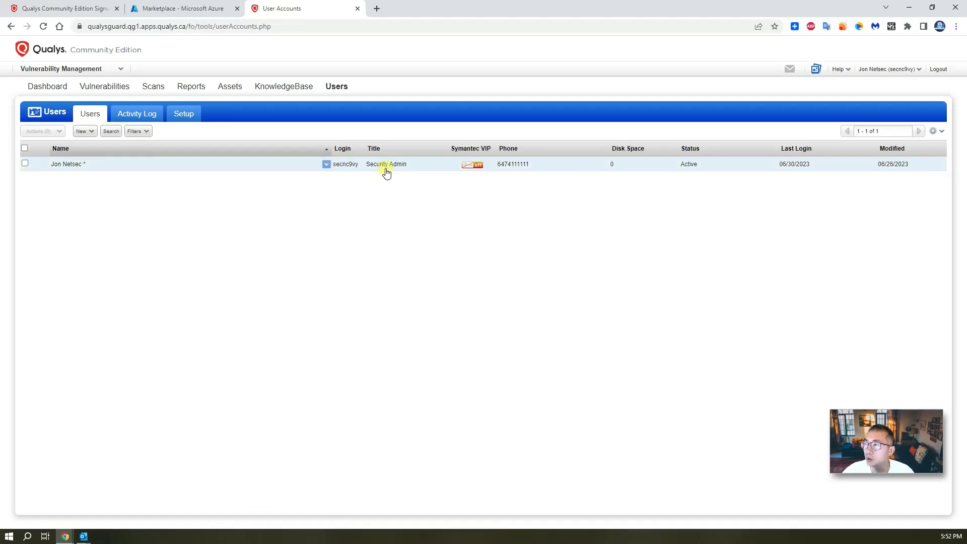
left_click(85, 131)
left_click(106, 145)
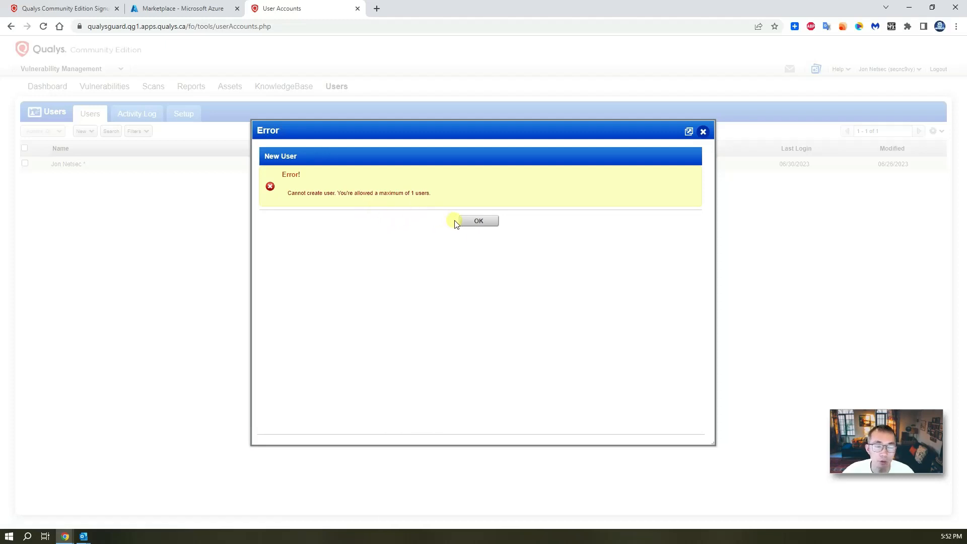
left_click(476, 220)
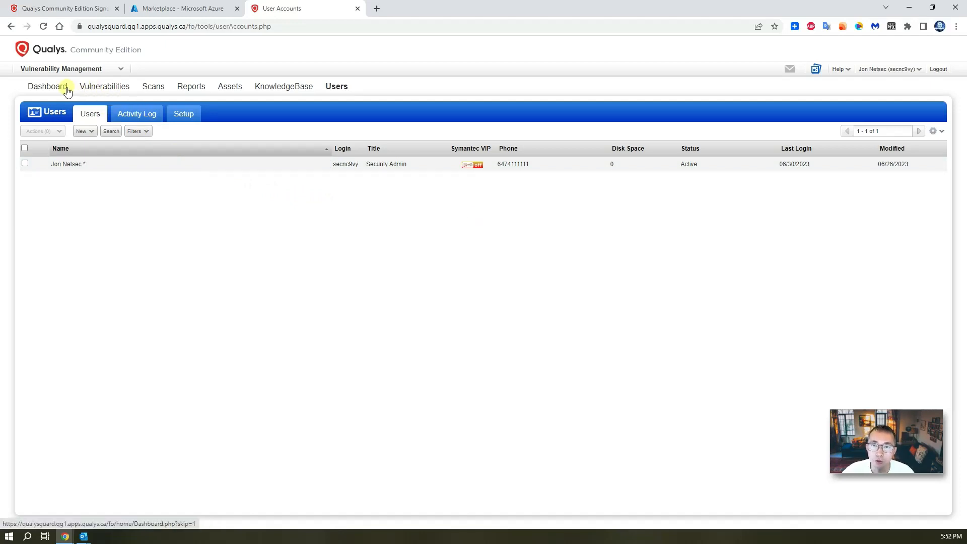
Open the empty Scanner Appliances list and show the New appliance options
left_click(154, 88)
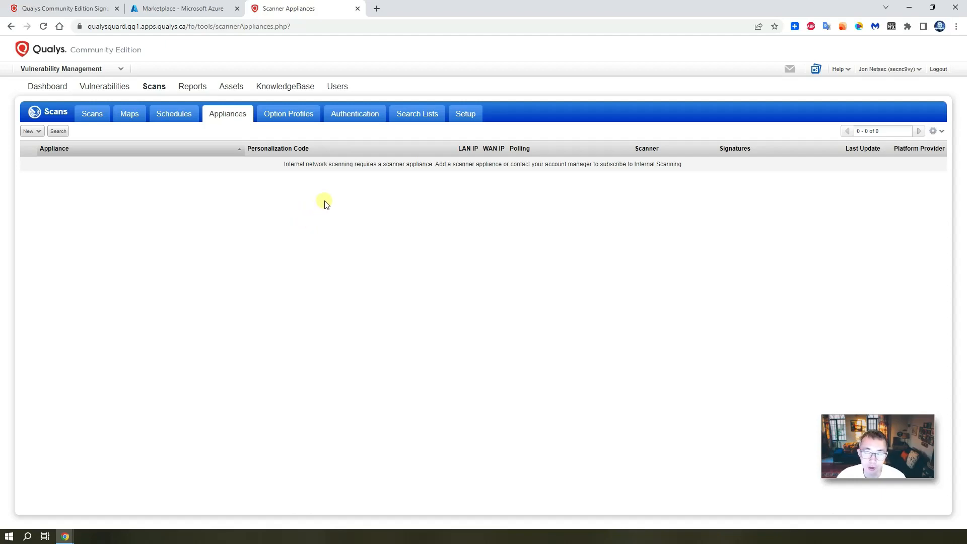
left_click(38, 131)
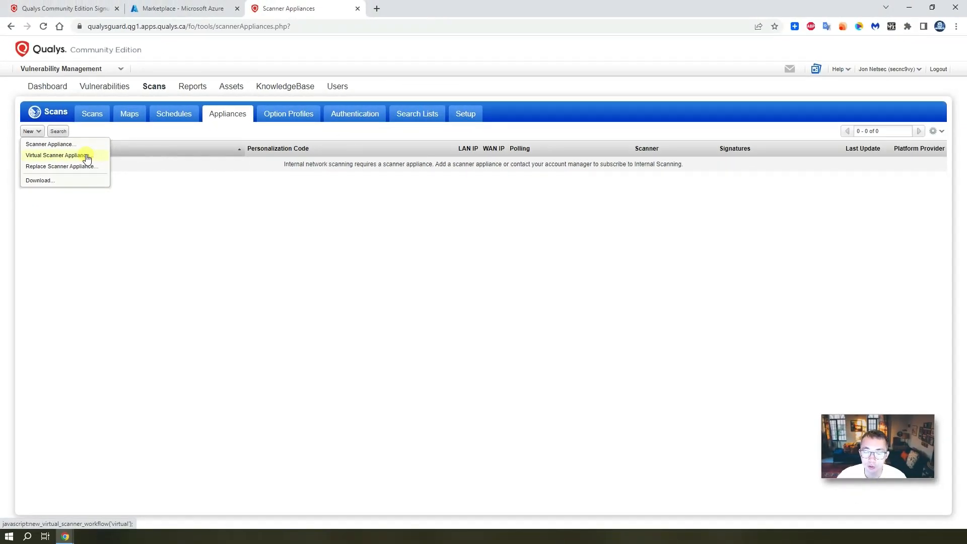
Start a new Virtual Scanner Appliance and read its available licence note
left_click(87, 159)
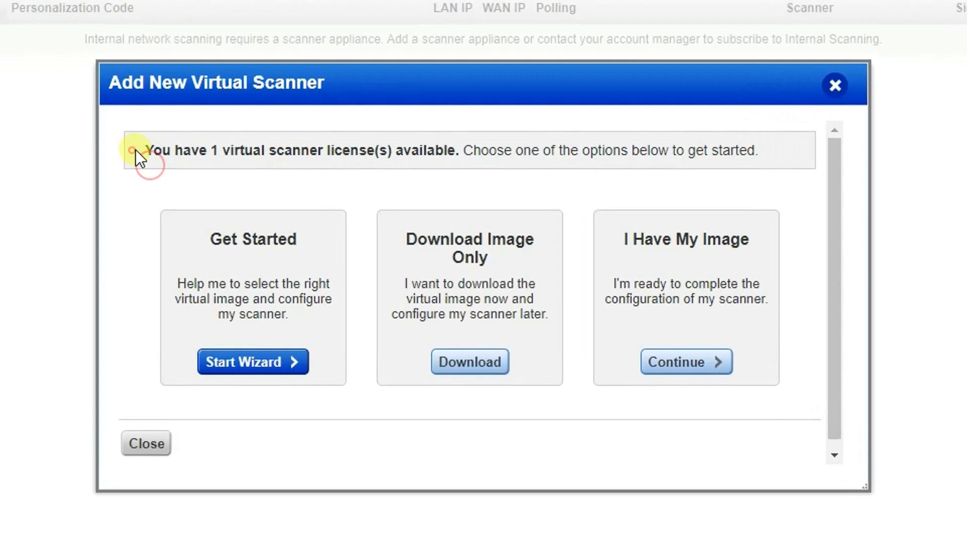
left_click_drag(280, 207, 657, 206)
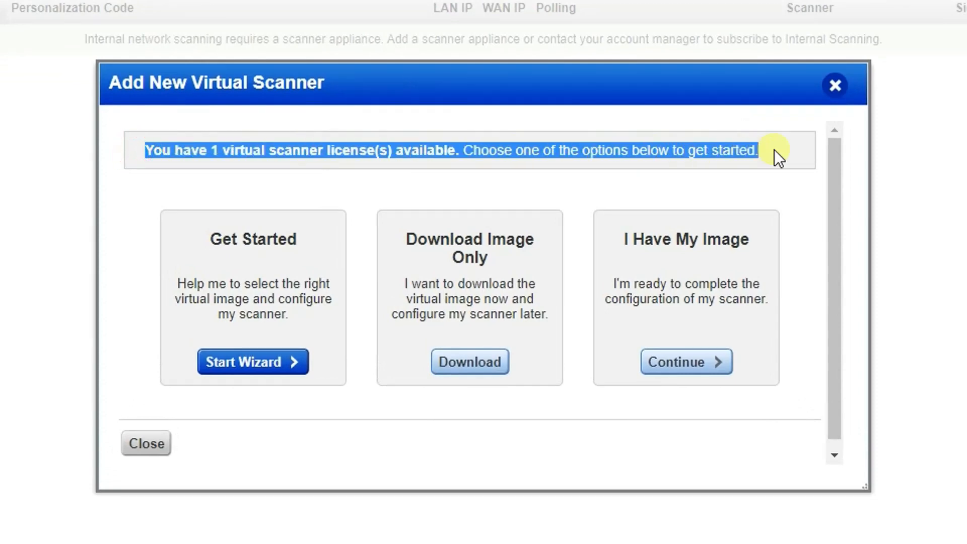
left_click(204, 183)
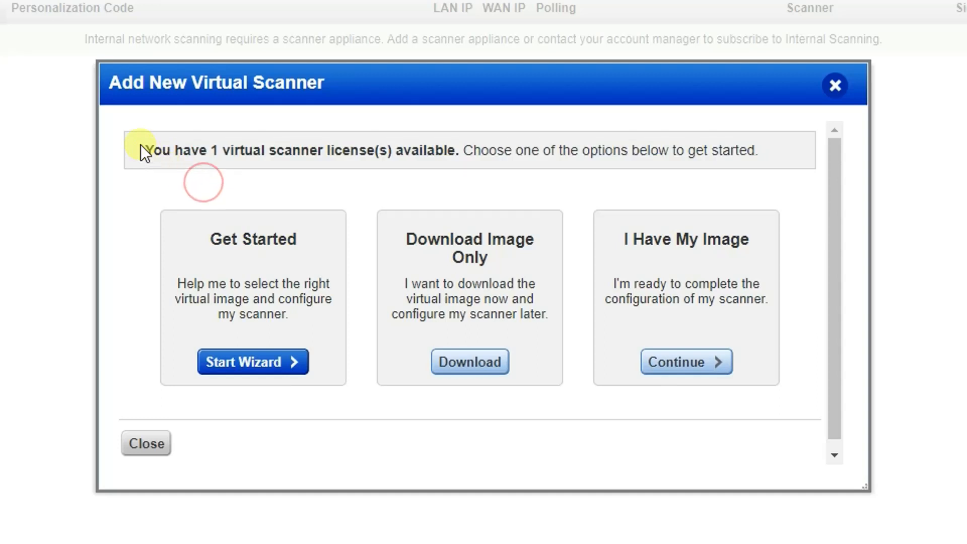
left_click_drag(140, 144, 760, 155)
left_click(260, 254)
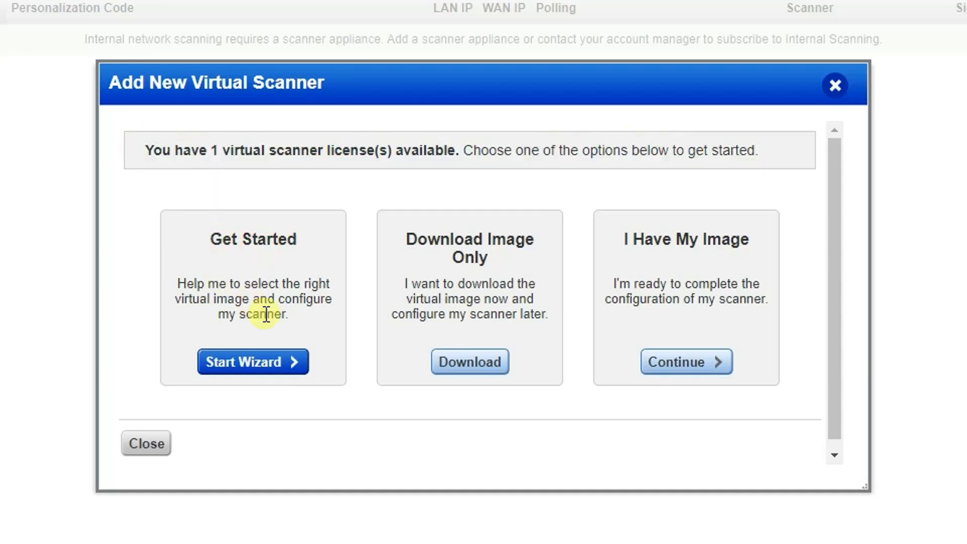
In the wizard, name the scanner scanner1 on Microsoft Azure and advance to activation
left_click(254, 374)
left_click(237, 363)
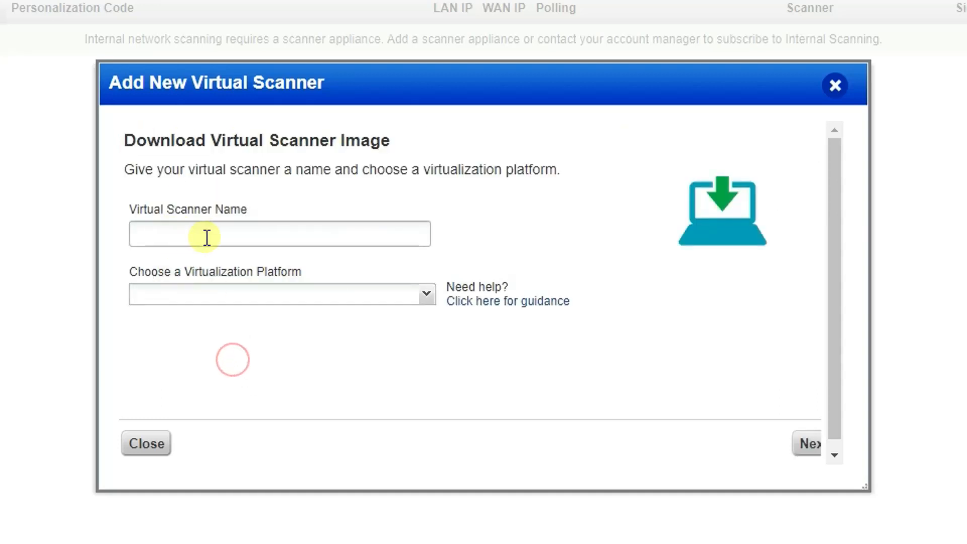
left_click(260, 231)
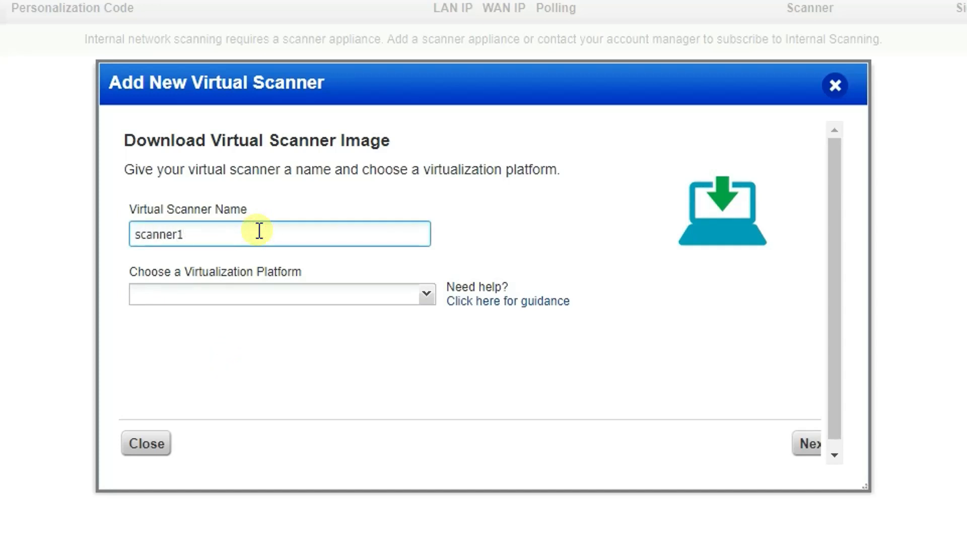
left_click(265, 293)
left_click(287, 463)
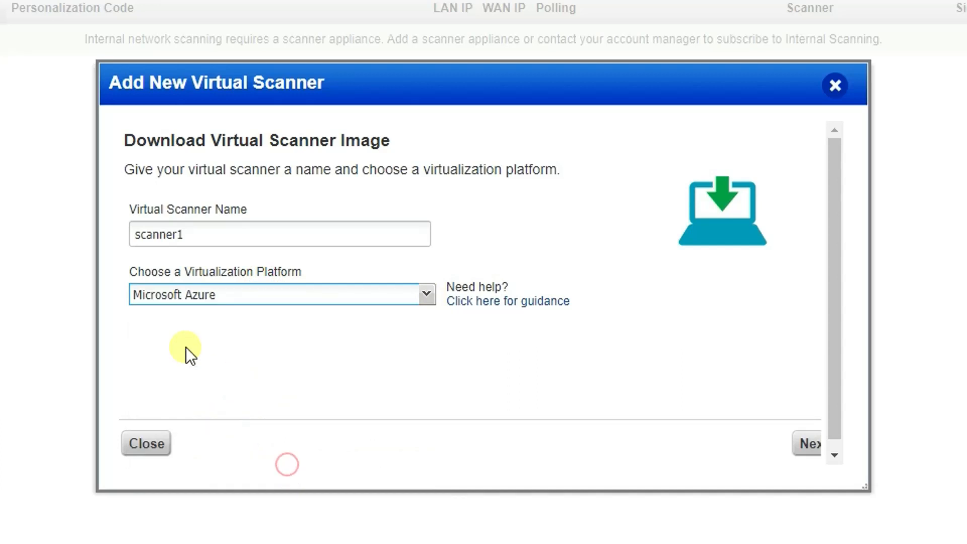
left_click(427, 295)
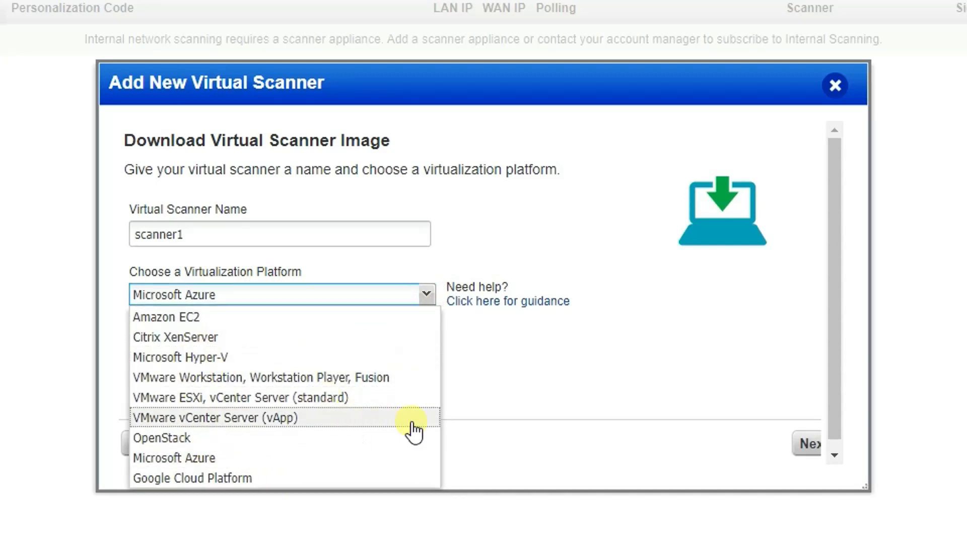
left_click(503, 370)
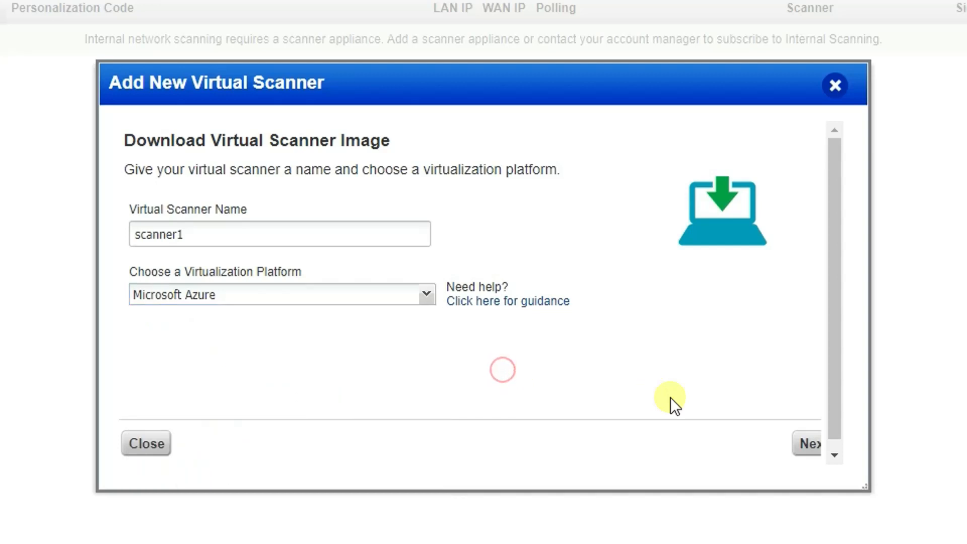
left_click(807, 443)
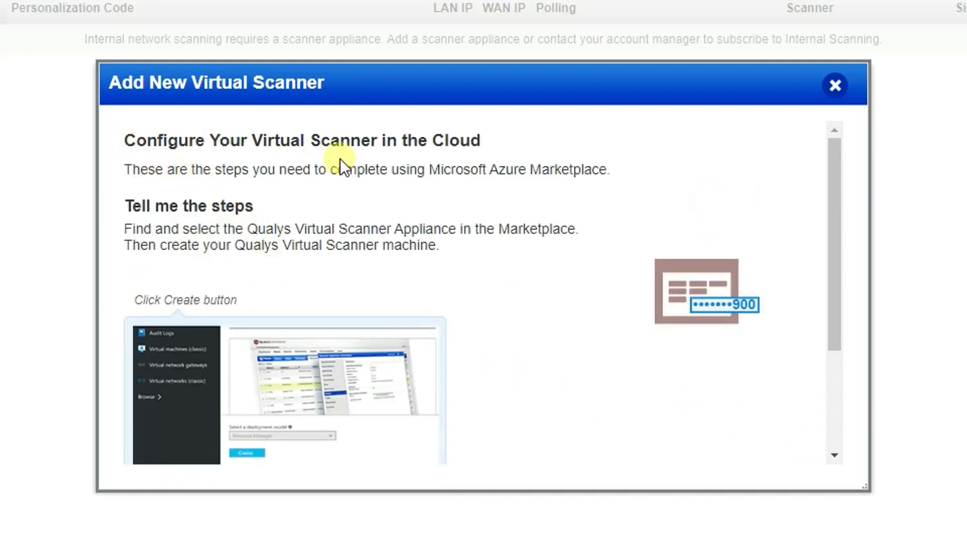
scroll(452, 286, "down", 4)
left_click(795, 433)
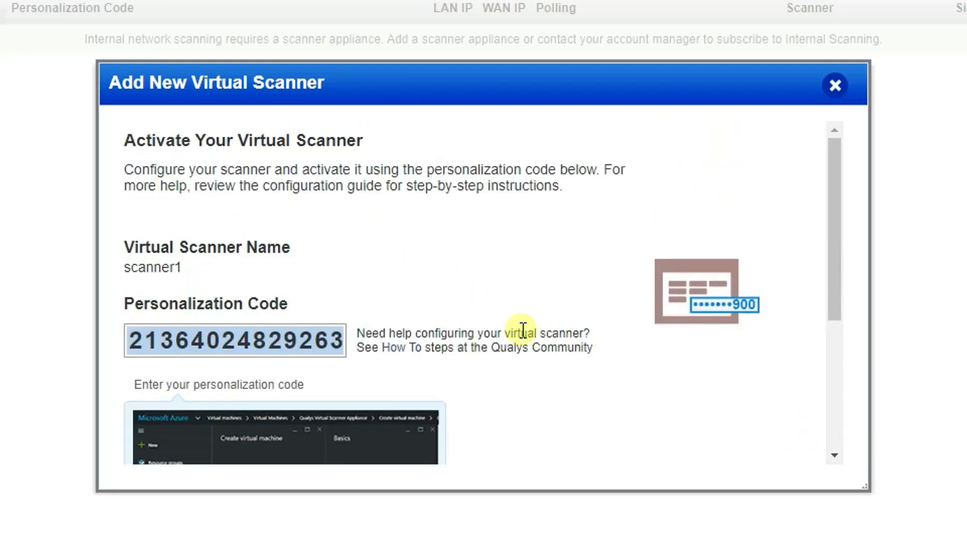
Copy scanner1's personalization code
double_click(272, 338)
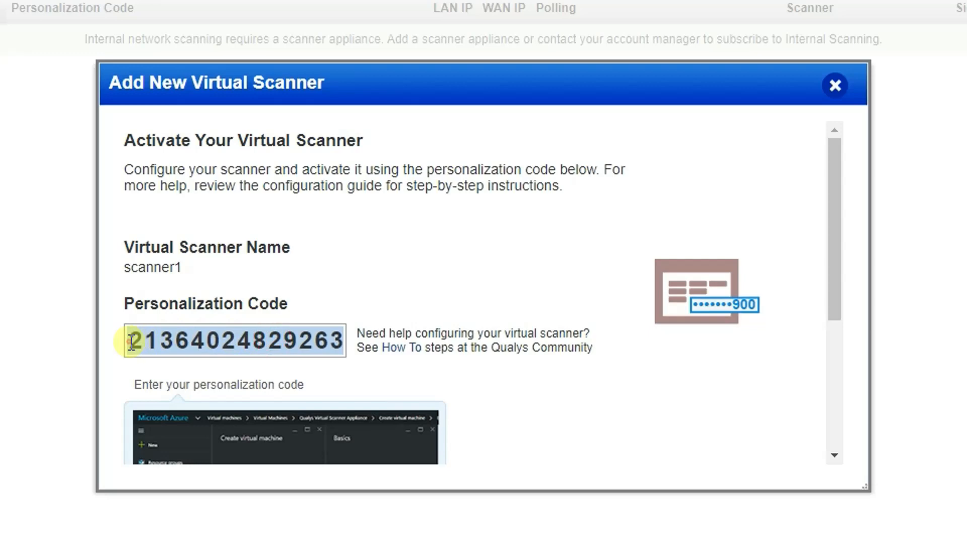
left_click_drag(125, 341, 348, 339)
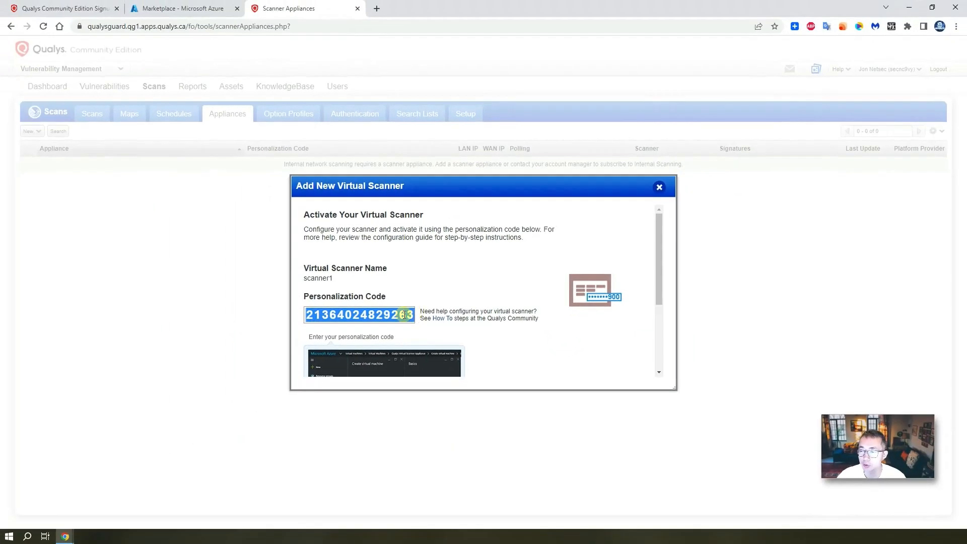
right_click(404, 315)
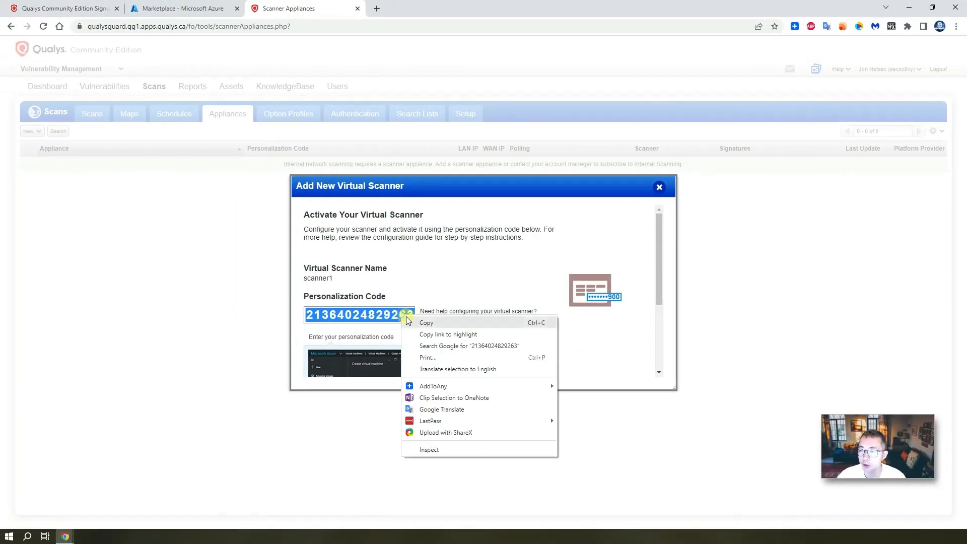
left_click(420, 324)
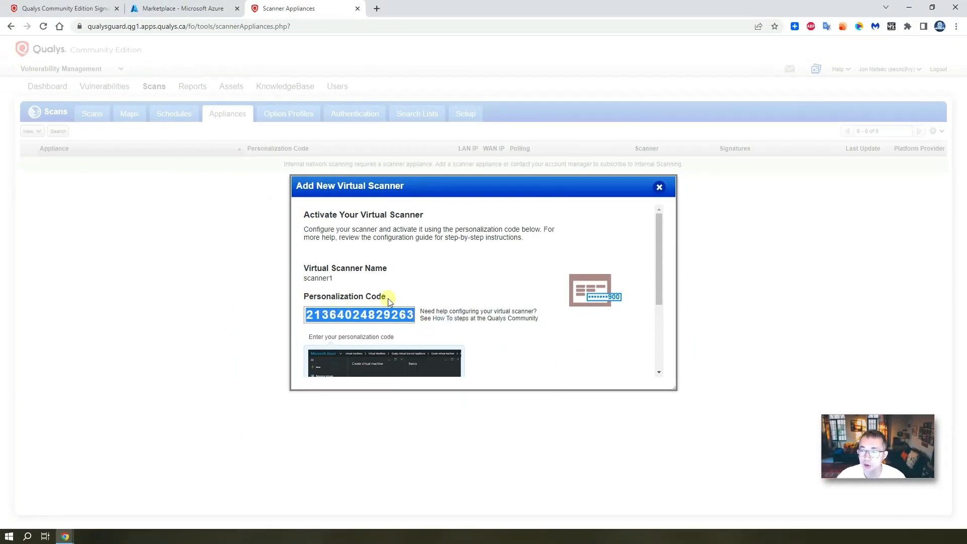
In the Azure tab, find Marketplace through the portal search bar and open it
left_click(212, 10)
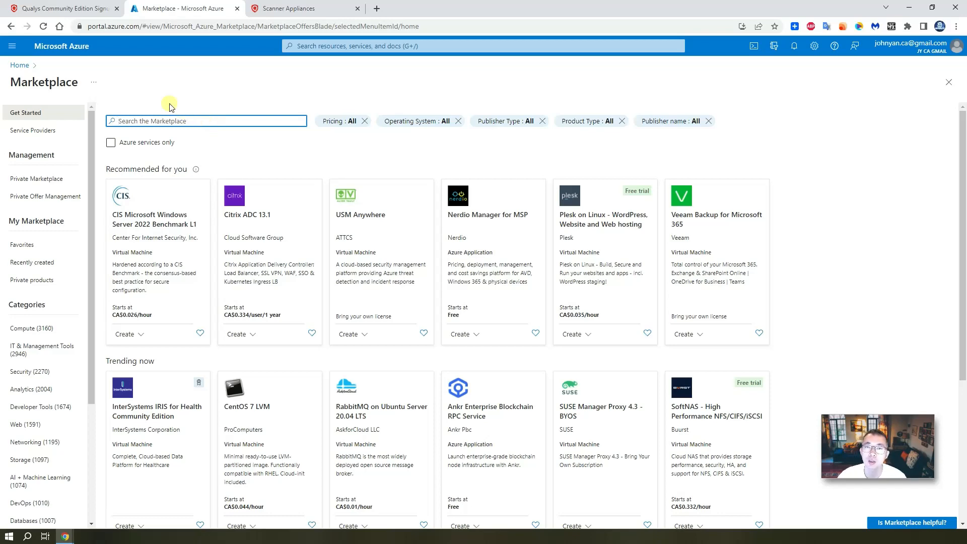
left_click(330, 46)
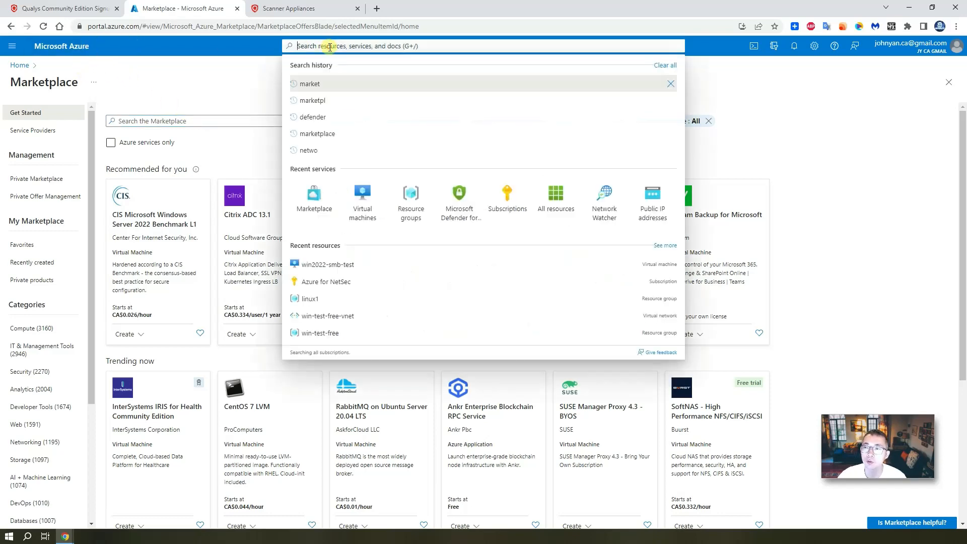
type("qua")
key("BackSpace")
key("BackSpace")
key("BackSpace")
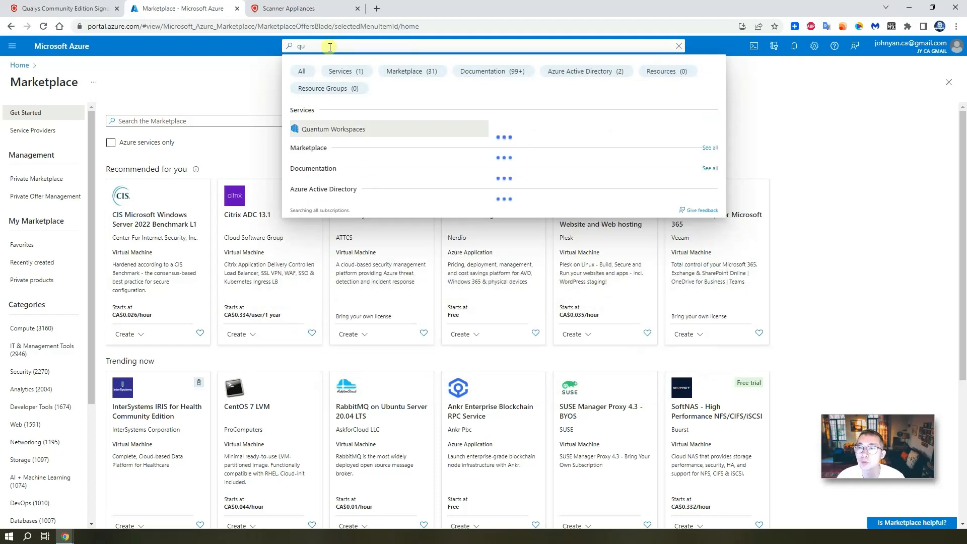
type("market")
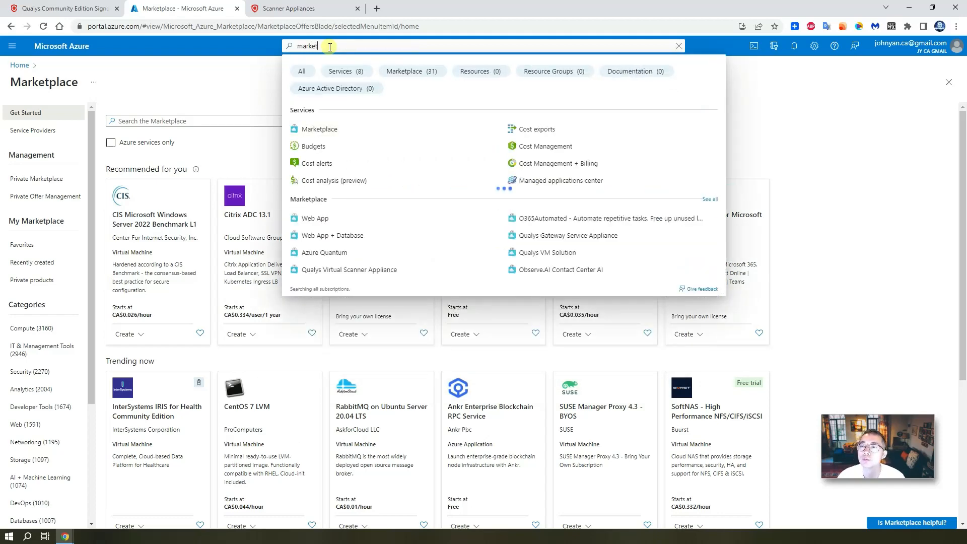
type("place")
left_click(345, 127)
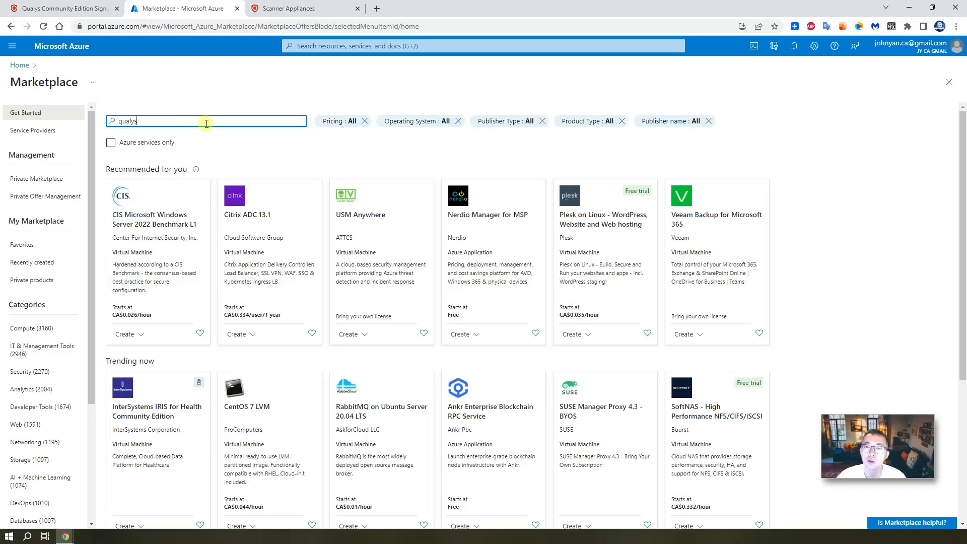
Search the Marketplace for 'qualys' and open the Qualys Virtual Scanner Appliance offer
left_click(206, 123)
type("qualys")
left_click(180, 151)
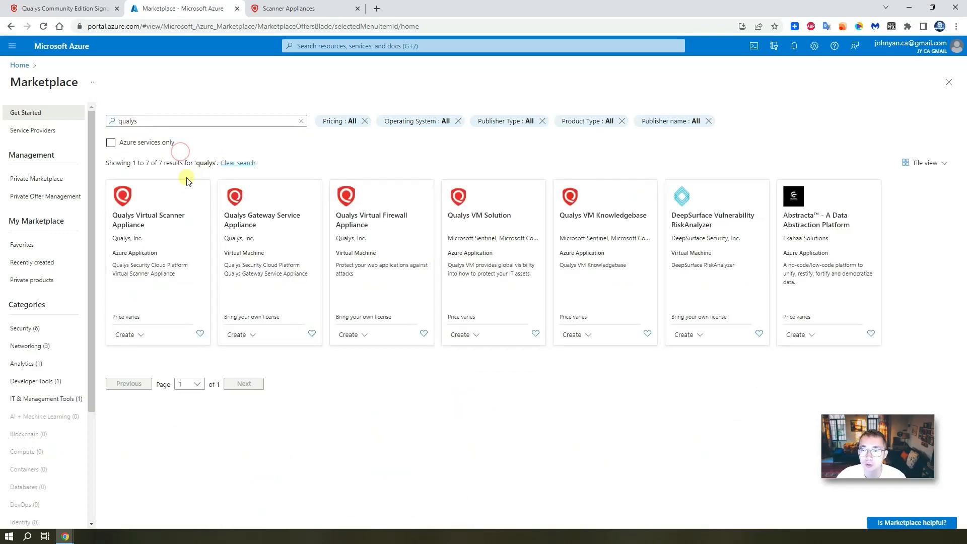
left_click(171, 243)
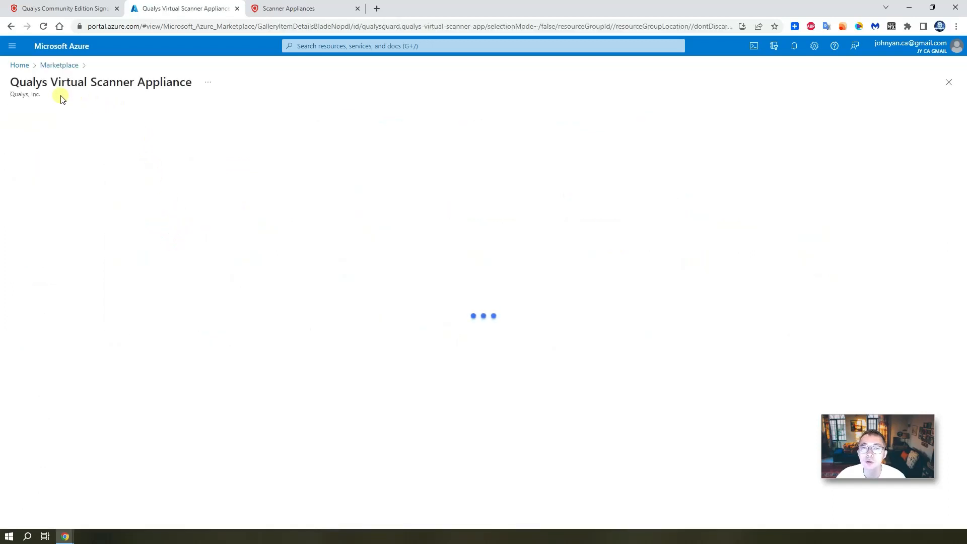
Start creating the appliance under the Azure for NetSec subscription and win-test-free resource group
left_click(134, 166)
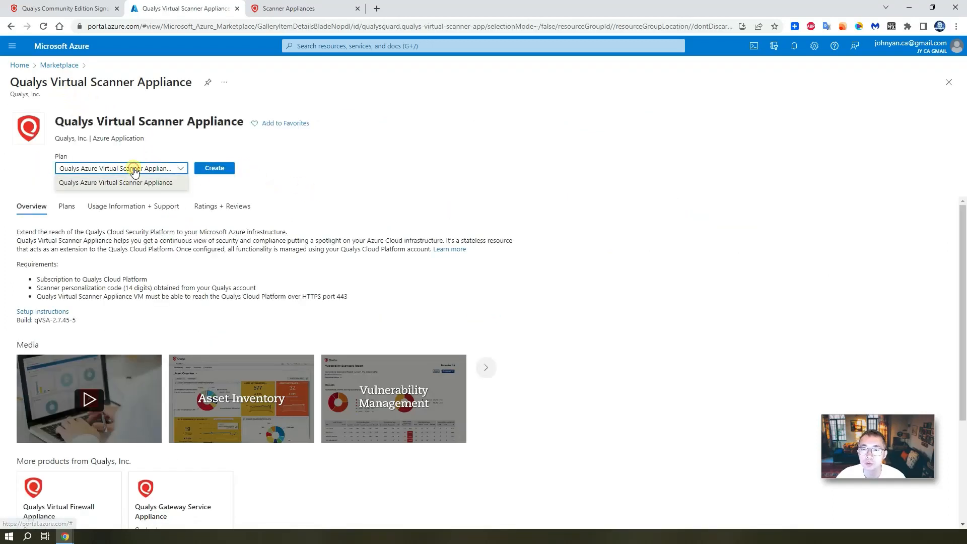
left_click(134, 166)
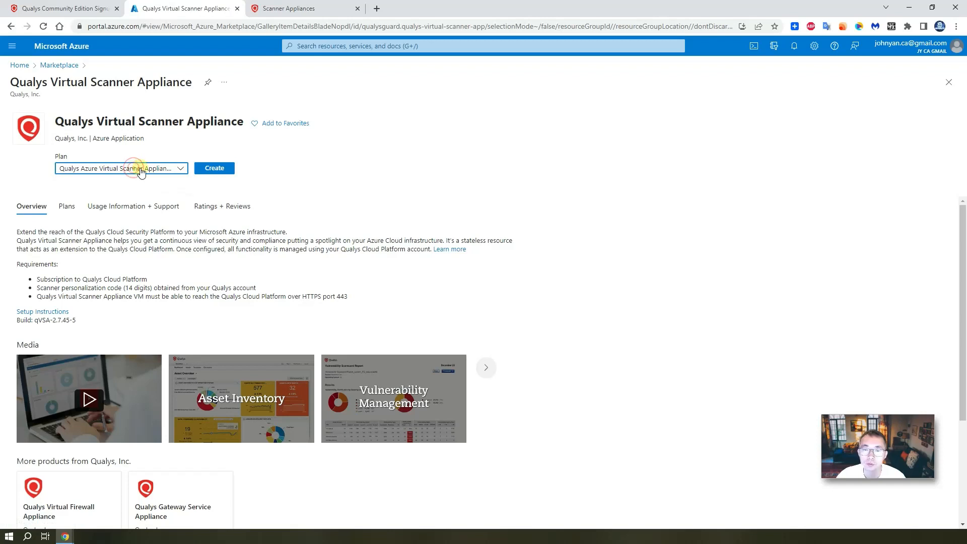
left_click(214, 168)
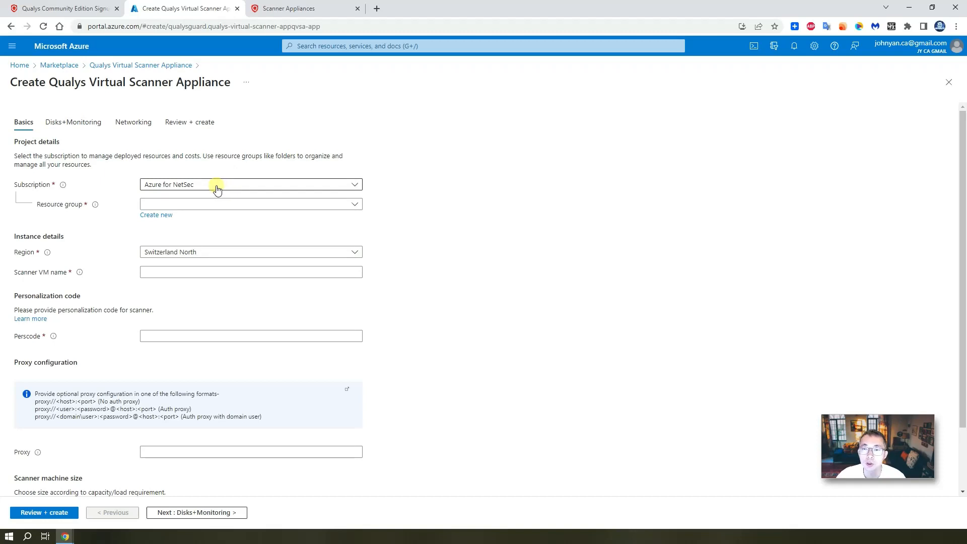
left_click(217, 189)
left_click(217, 189)
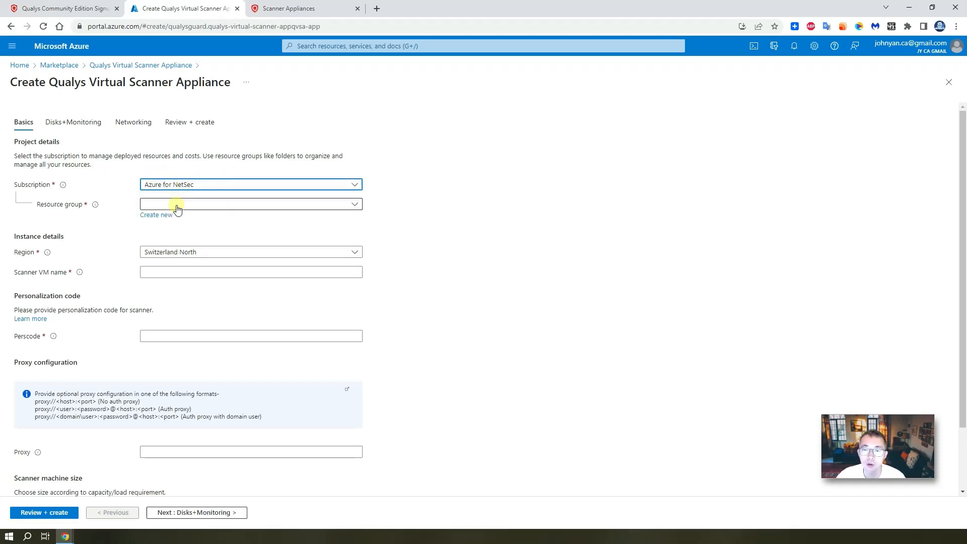
left_click(350, 206)
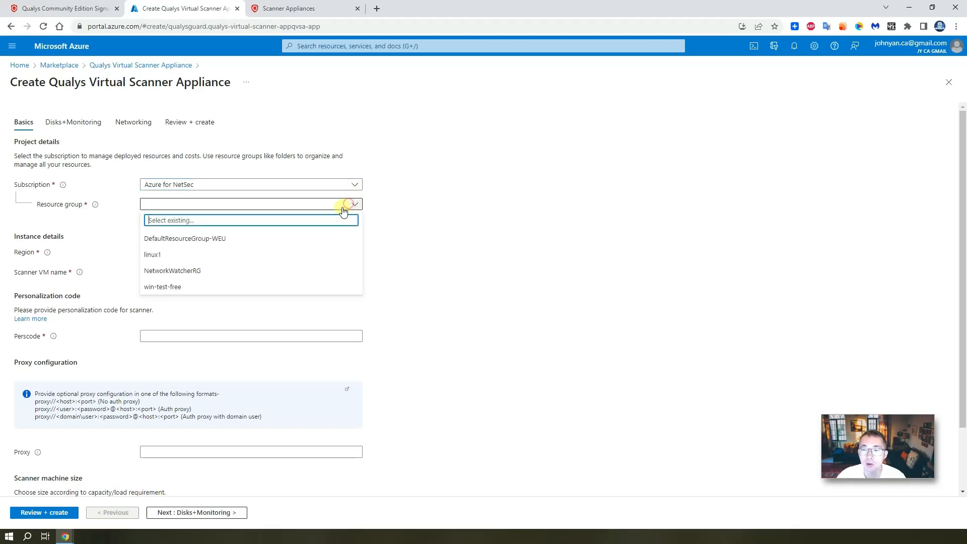
left_click(269, 286)
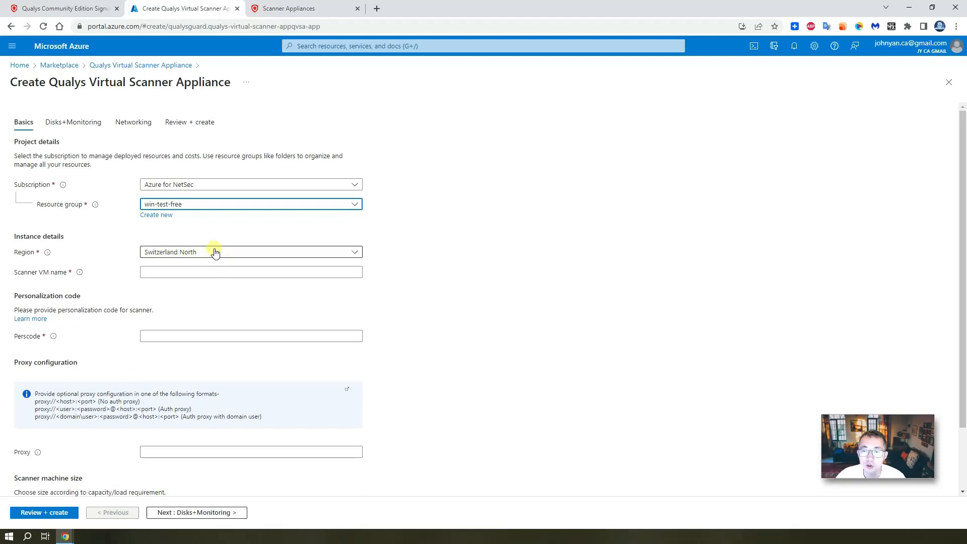
Name the VM, paste the personalization code, and begin a new diagnostics storage account on Disks+Monitoring
left_click(190, 277)
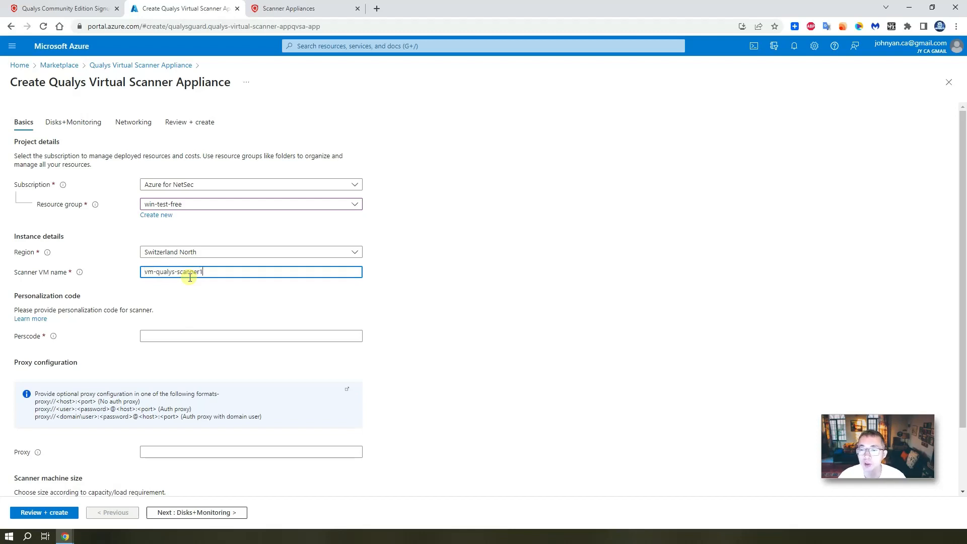
scroll(191, 302, "down", 2)
left_click(179, 260)
key("ctrl+v")
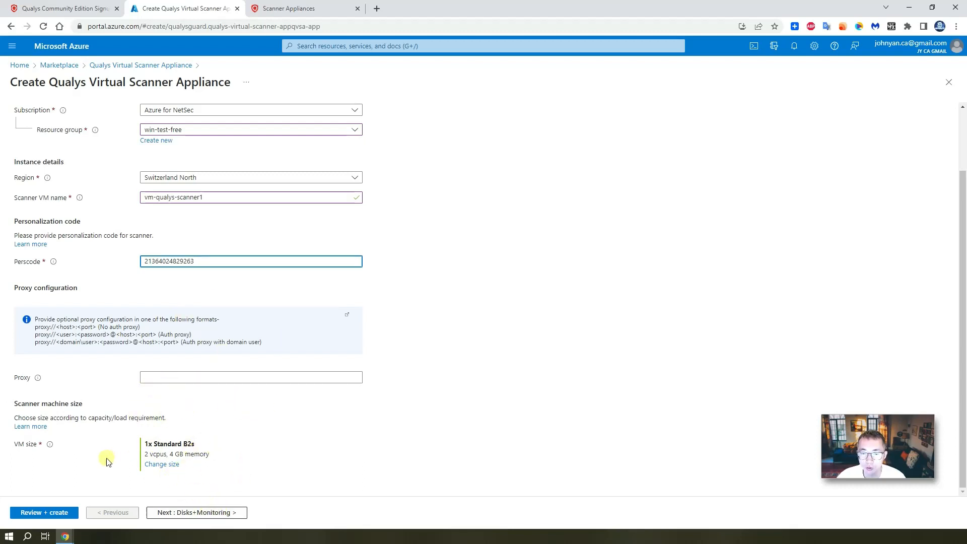
left_click(217, 512)
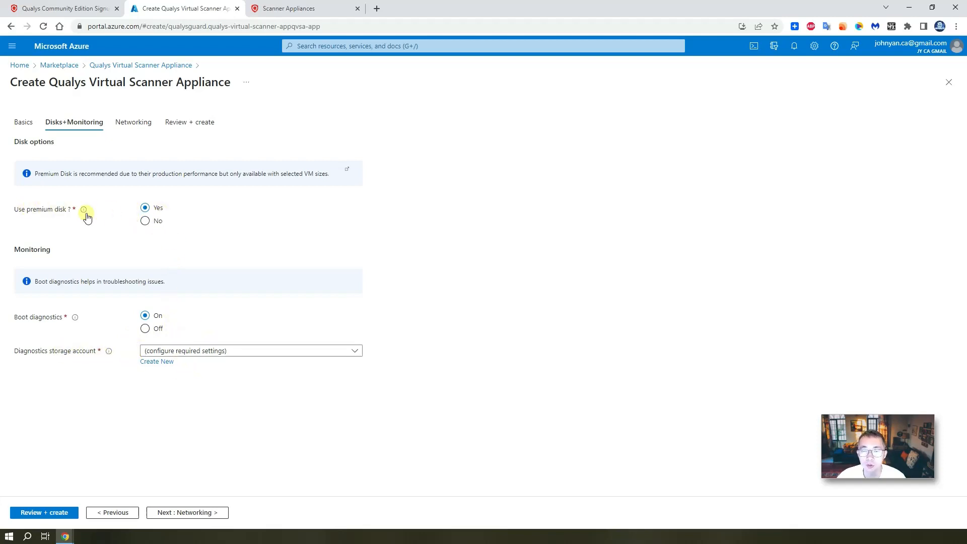
left_click(160, 361)
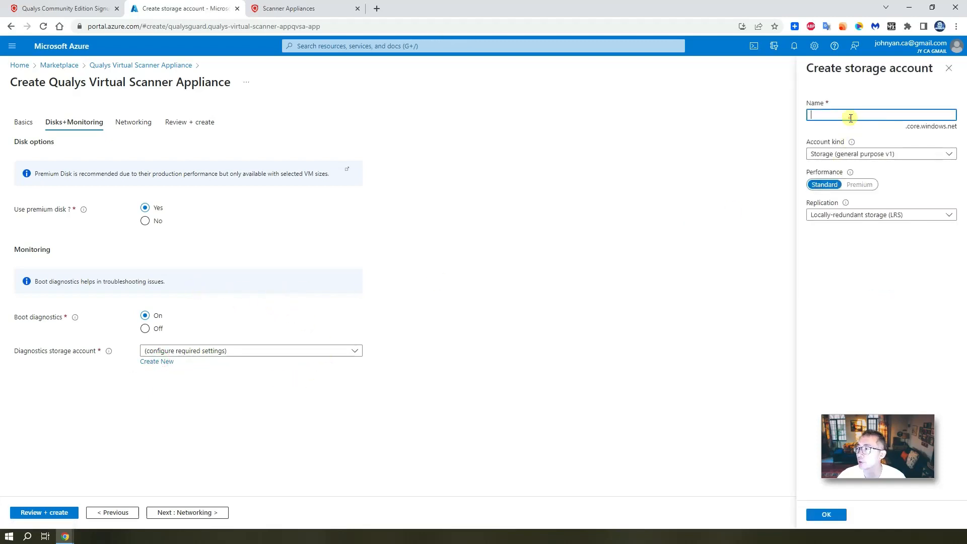
Create diagnostics storage account qualys51secboot1 and continue to the Networking settings
type("qualys51secboot1")
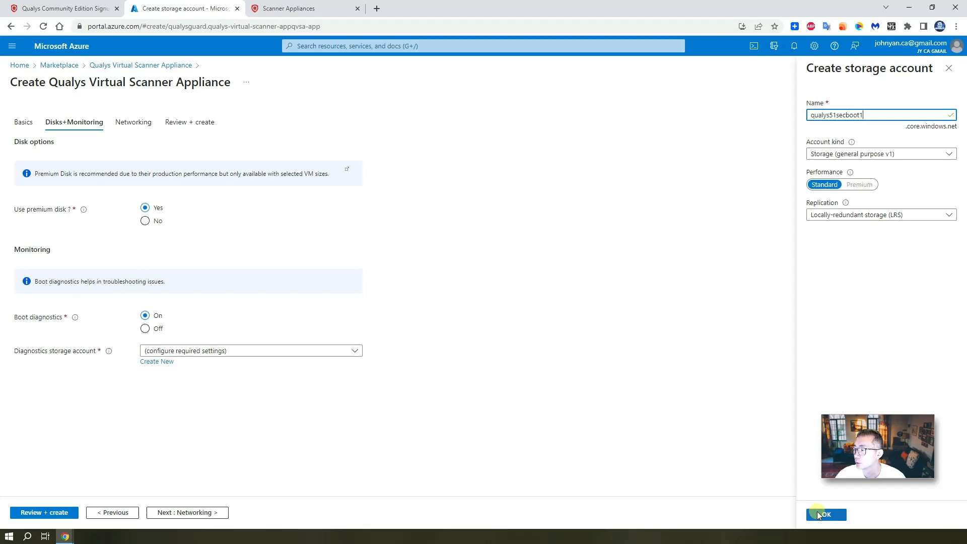
left_click(817, 512)
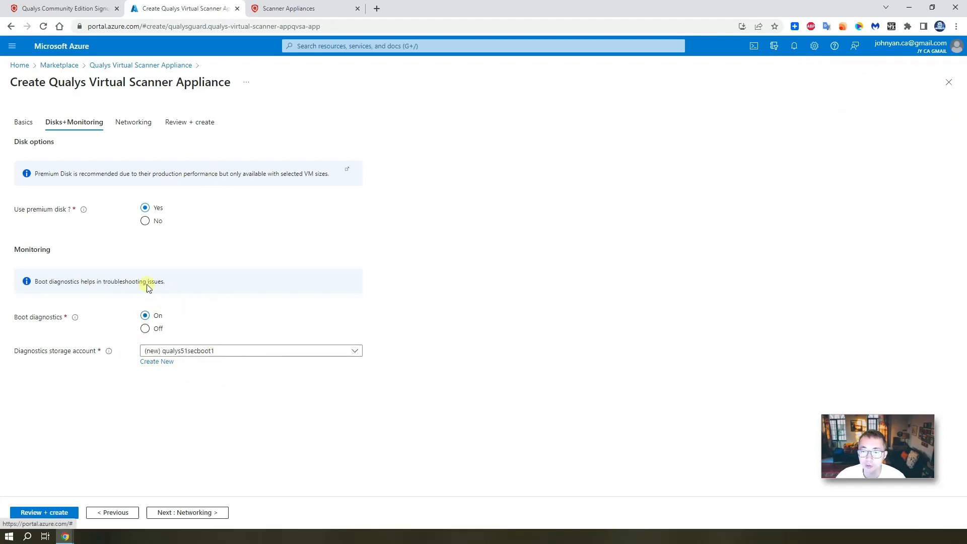
left_click(216, 513)
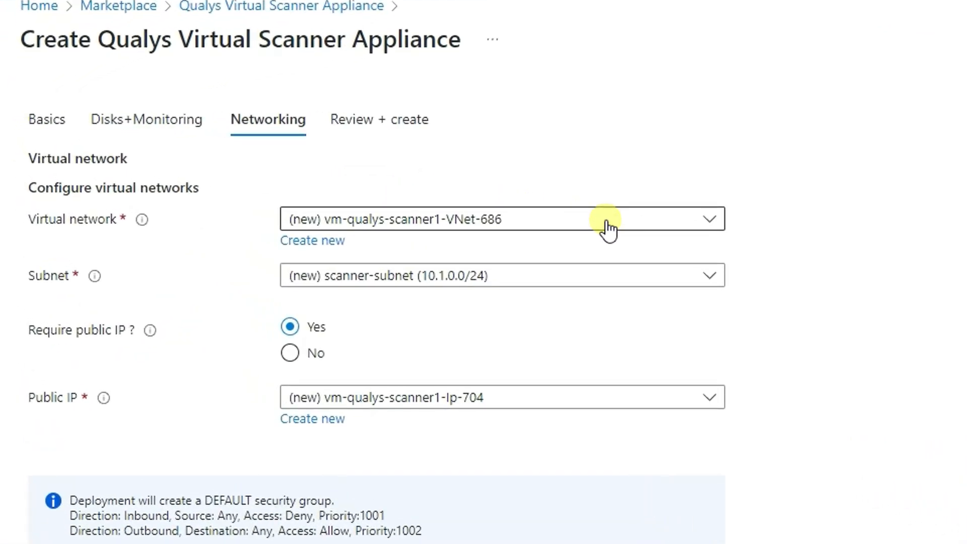
Use win-test-free-vnet with default subnet 10.0.0.0/24 and no public IP, then proceed to review
left_click(608, 230)
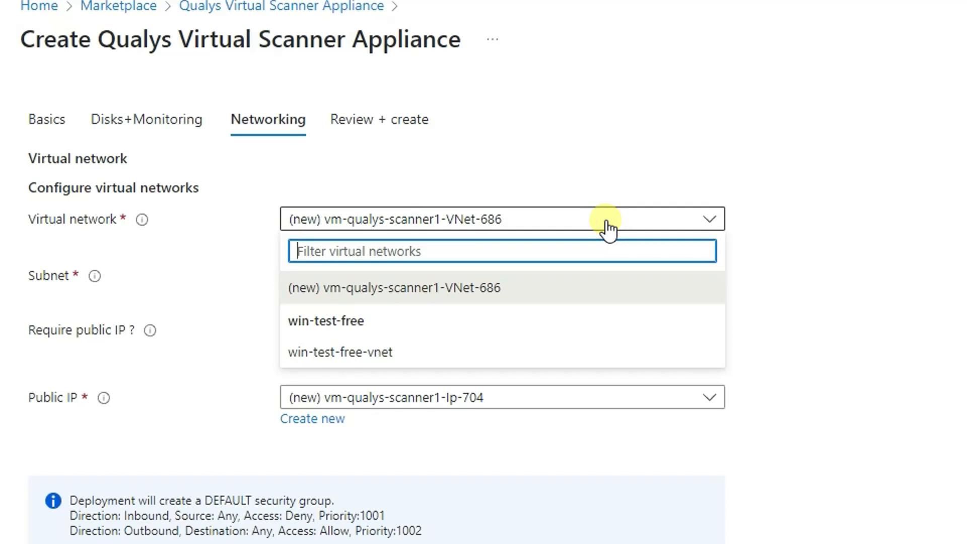
left_click(540, 346)
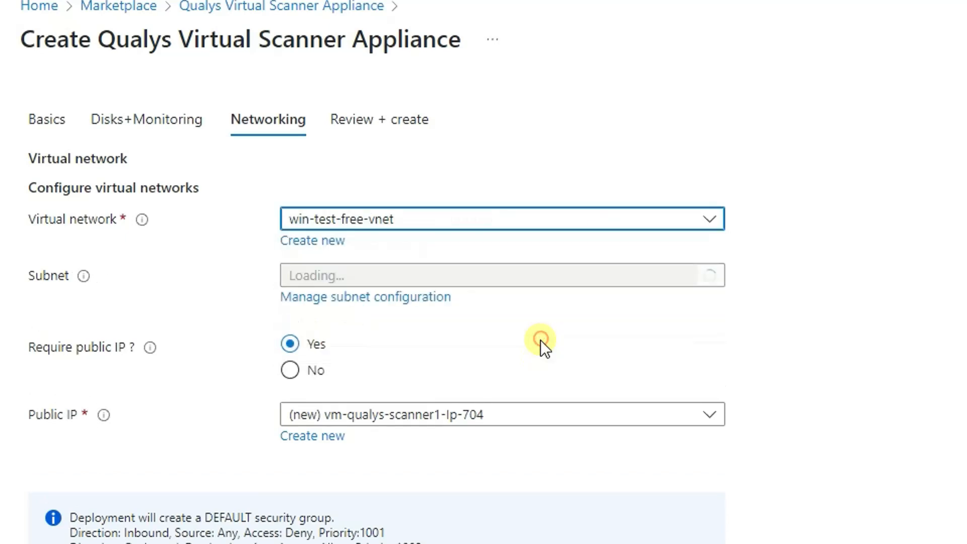
left_click(511, 277)
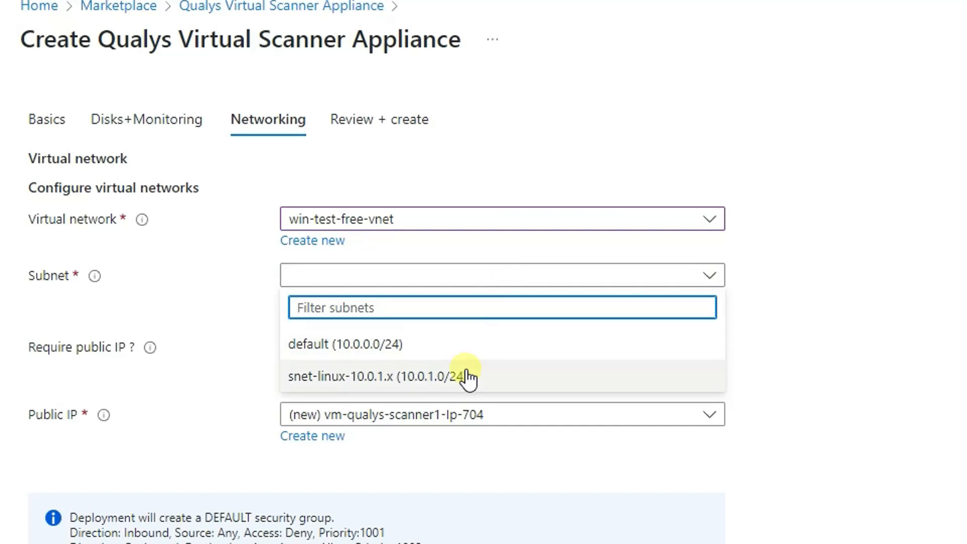
left_click(461, 347)
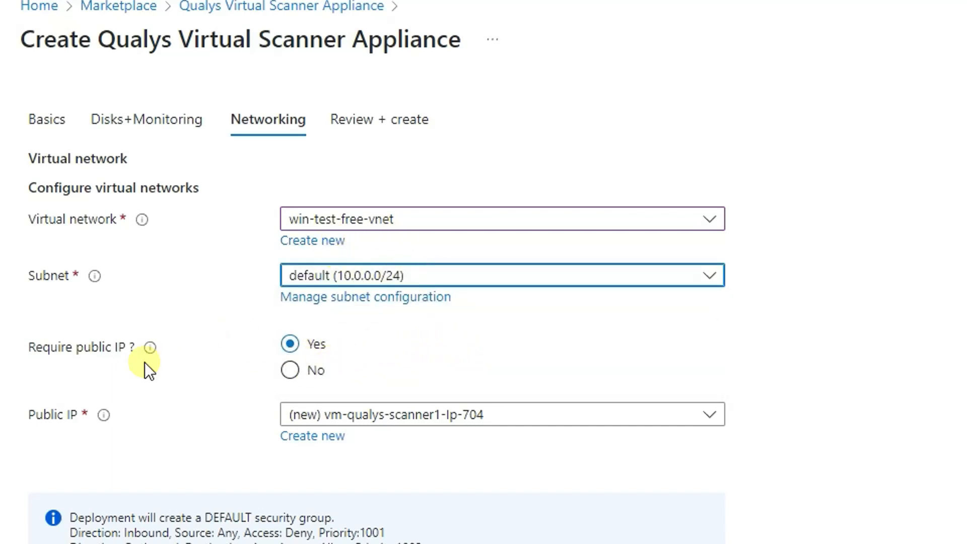
left_click(290, 370)
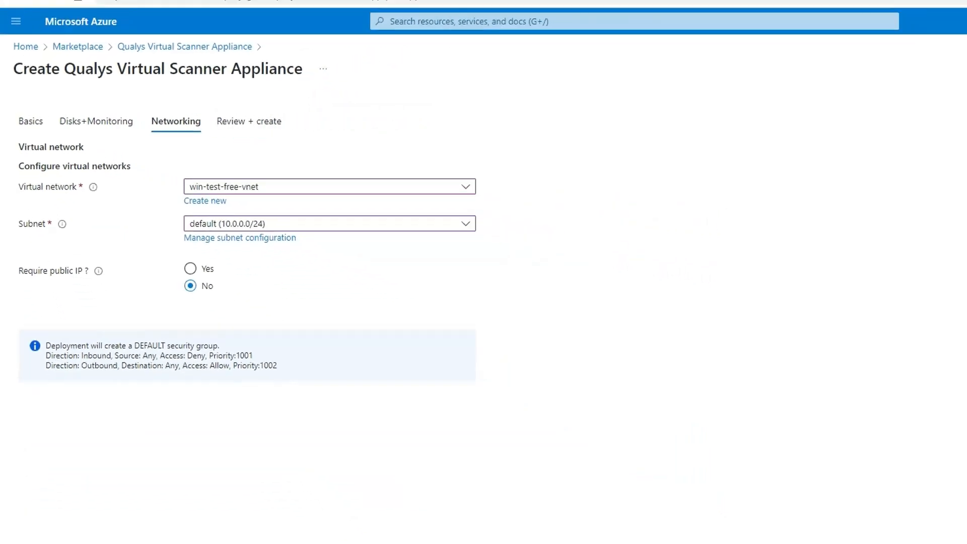
left_click(224, 511)
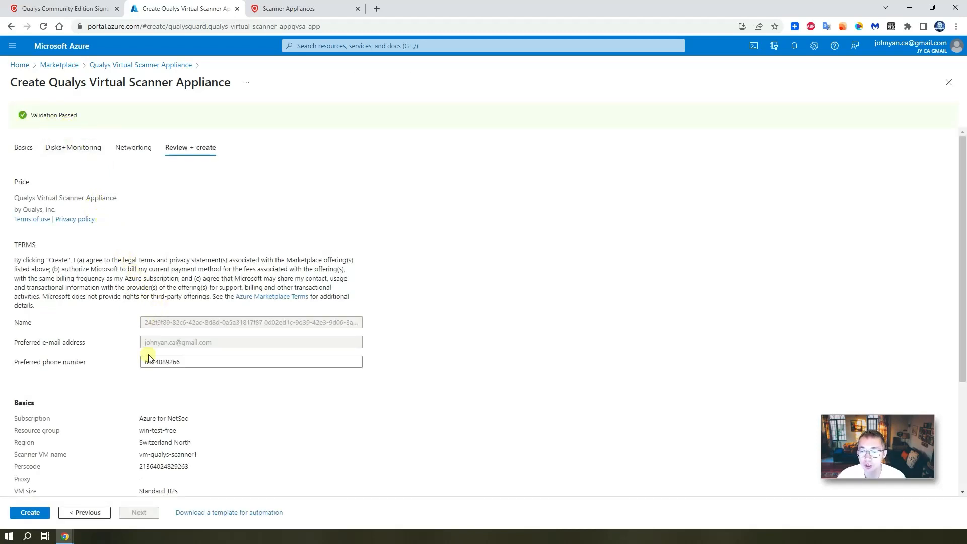
Look over the Review + create summary and submit the scanner appliance deployment
scroll(134, 443, "down", 3)
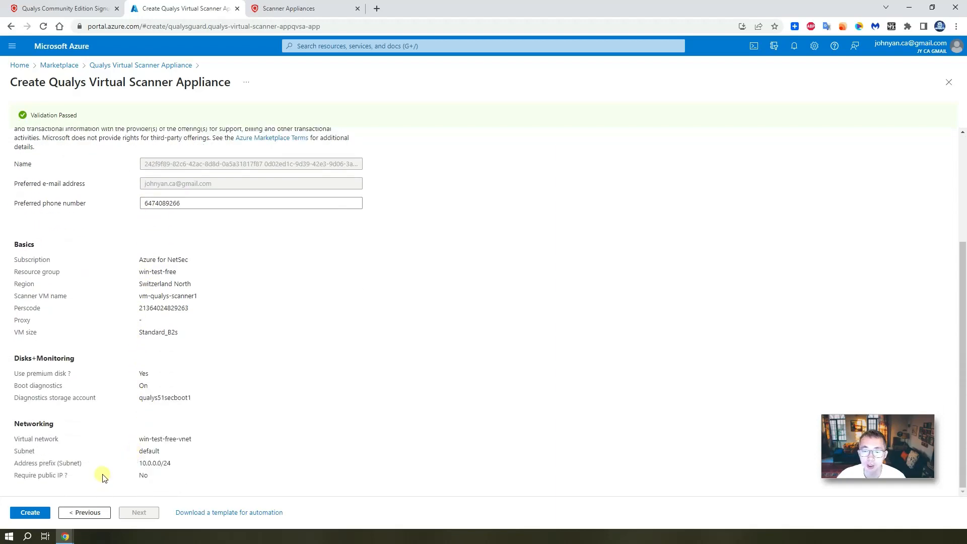
scroll(103, 477, "up", 3)
left_click(35, 514)
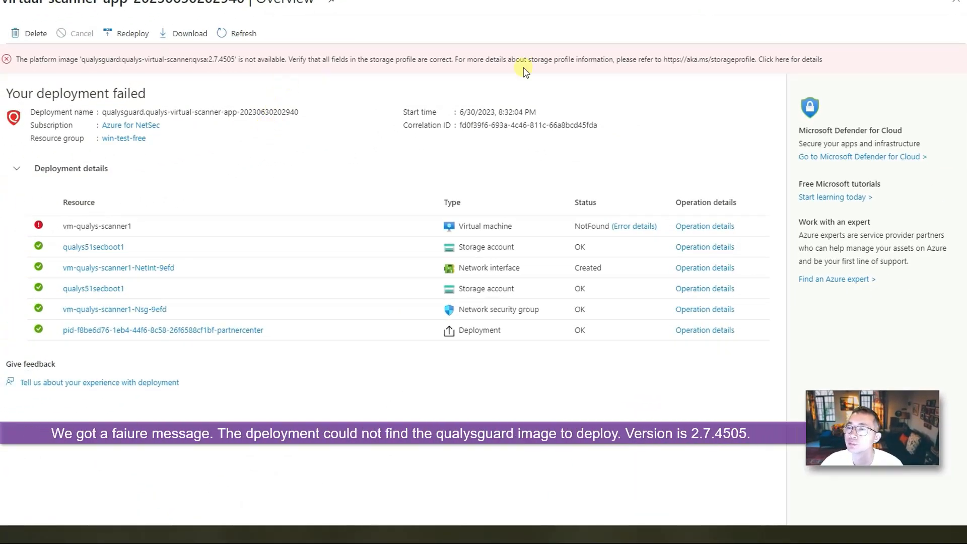
Inspect the deployment error details, then open the win-test-free resource group to see its resources
left_click(757, 59)
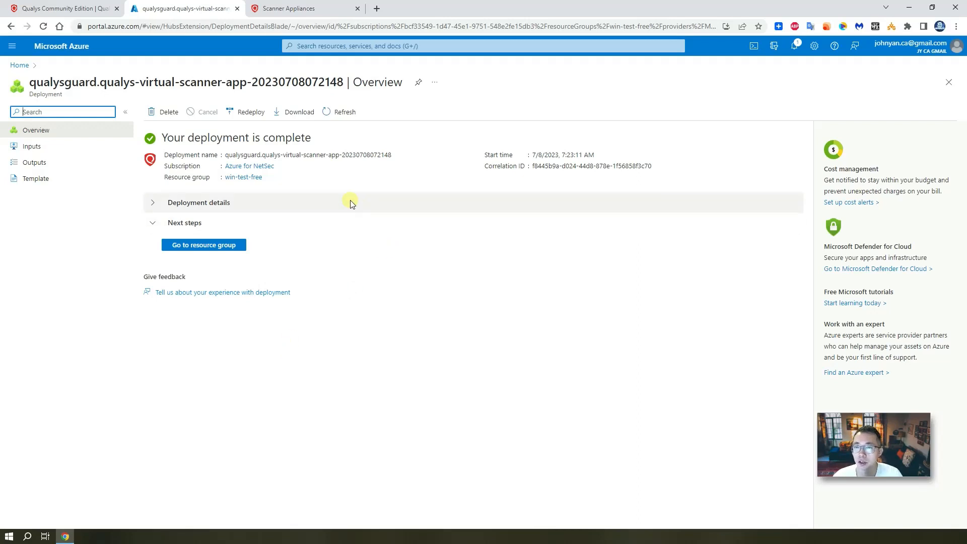
left_click(222, 246)
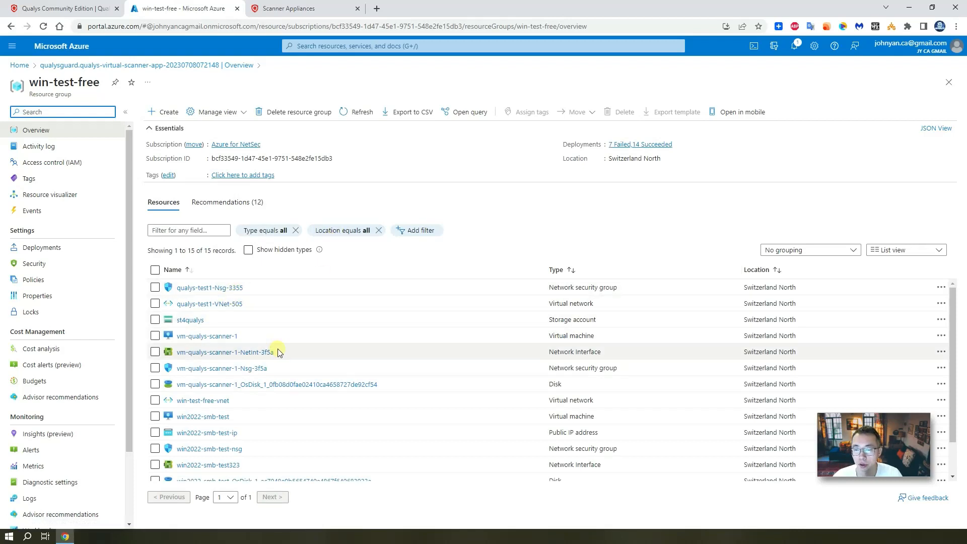
scroll(298, 378, "down", 2)
scroll(298, 379, "up", 2)
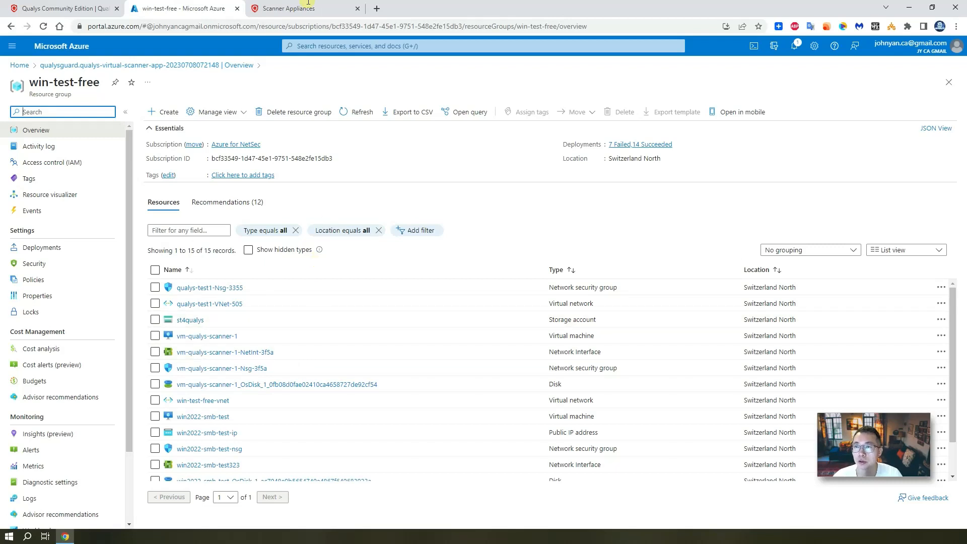
Check activation of virtual scanner scanner1 on the Scanner Appliances page and finish the wizard
left_click(292, 9)
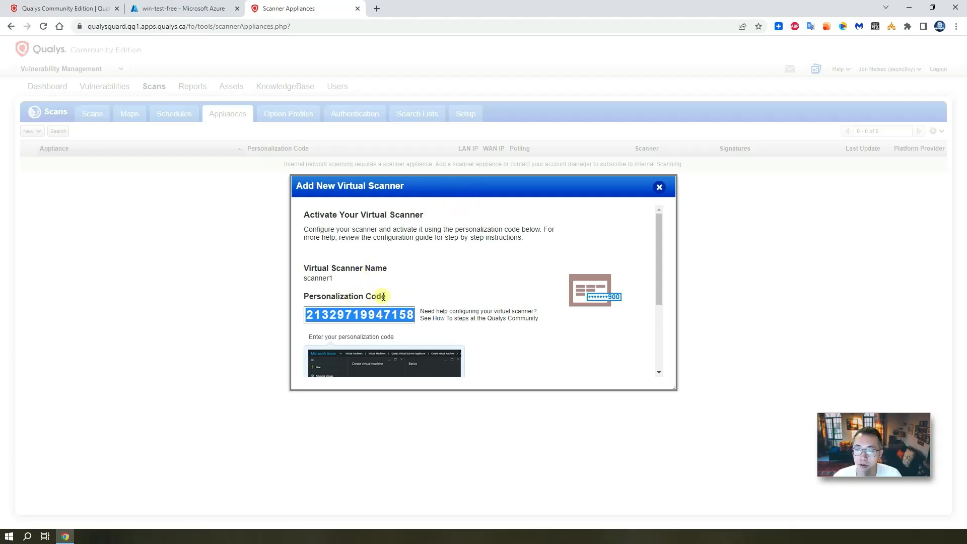
scroll(473, 302, "down", 2)
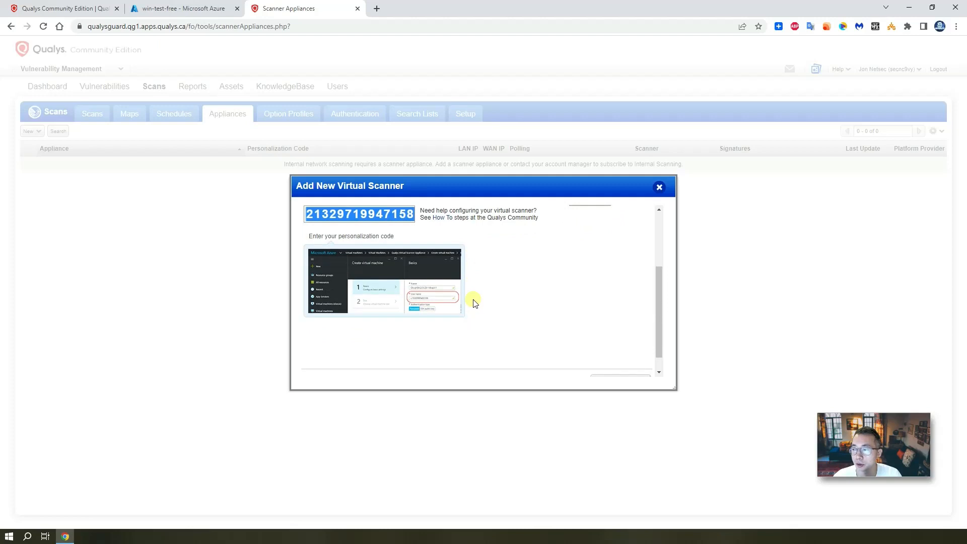
scroll(474, 302, "down", 1)
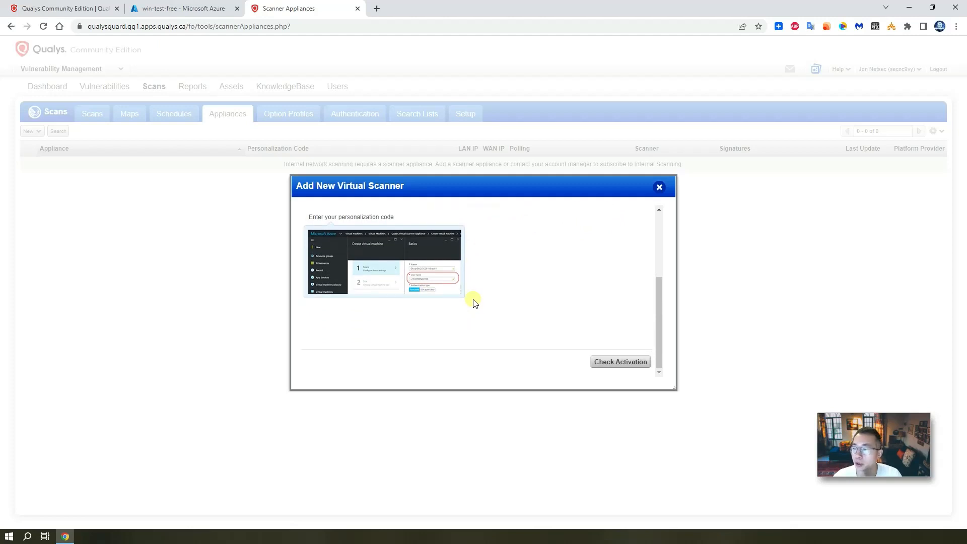
left_click(620, 361)
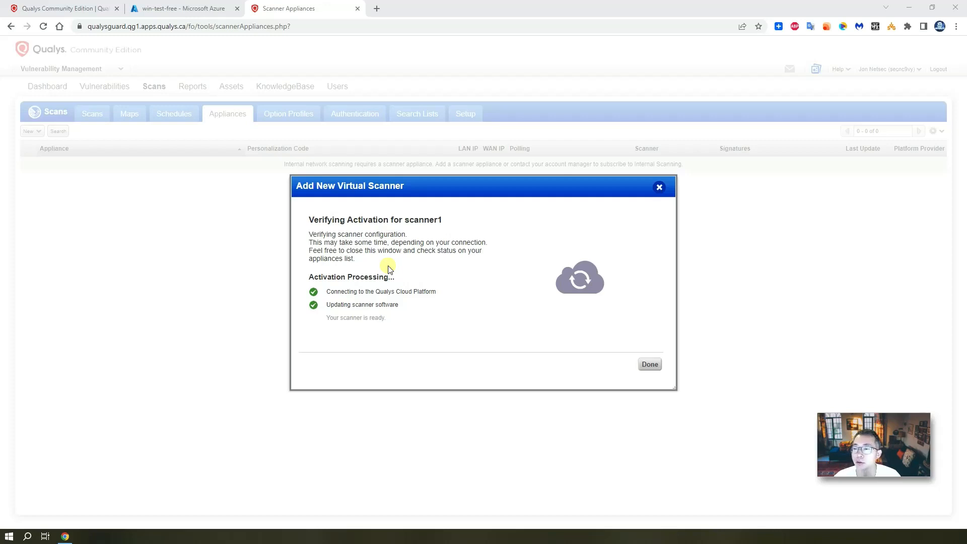
left_click(648, 364)
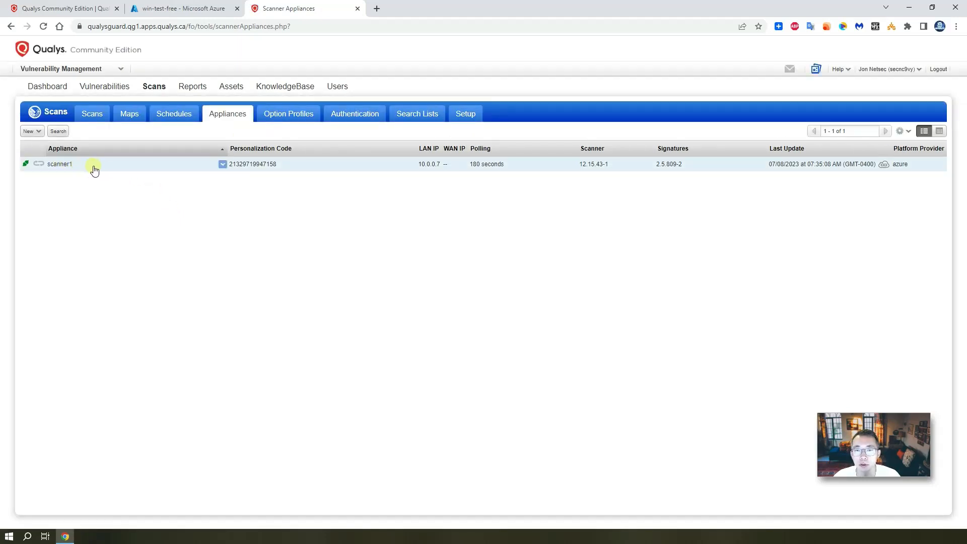
Open scanner1's appliance information and view its Azure VM, WAN and LAN settings
left_click(222, 166)
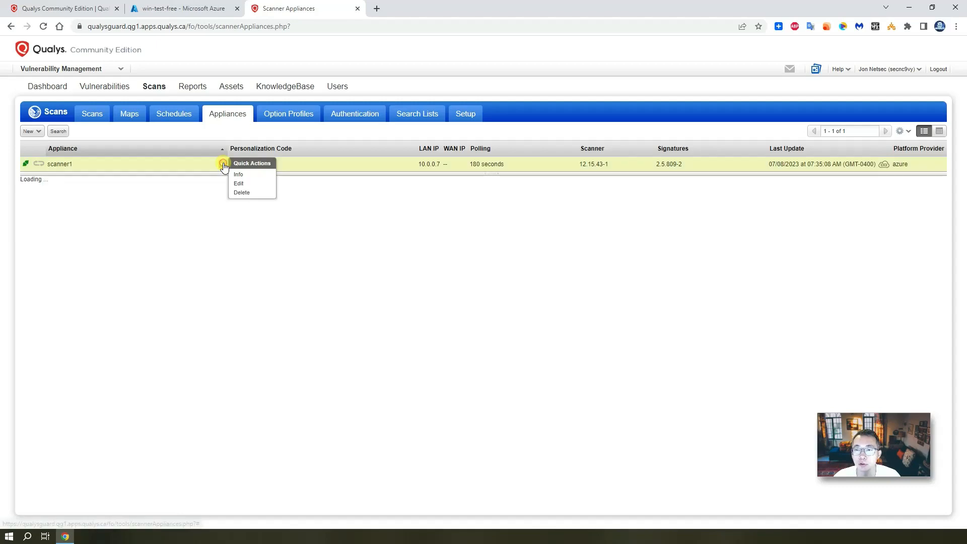
left_click(255, 179)
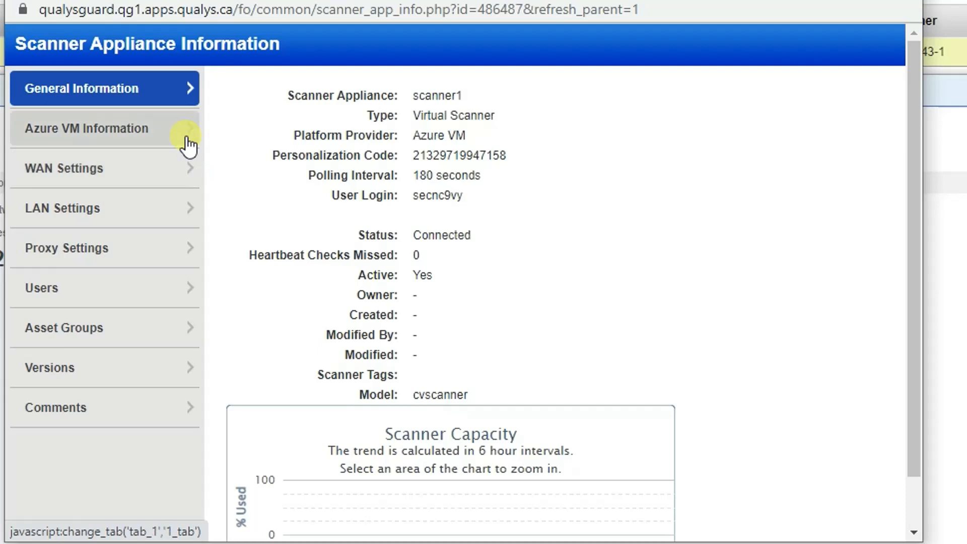
left_click(223, 203)
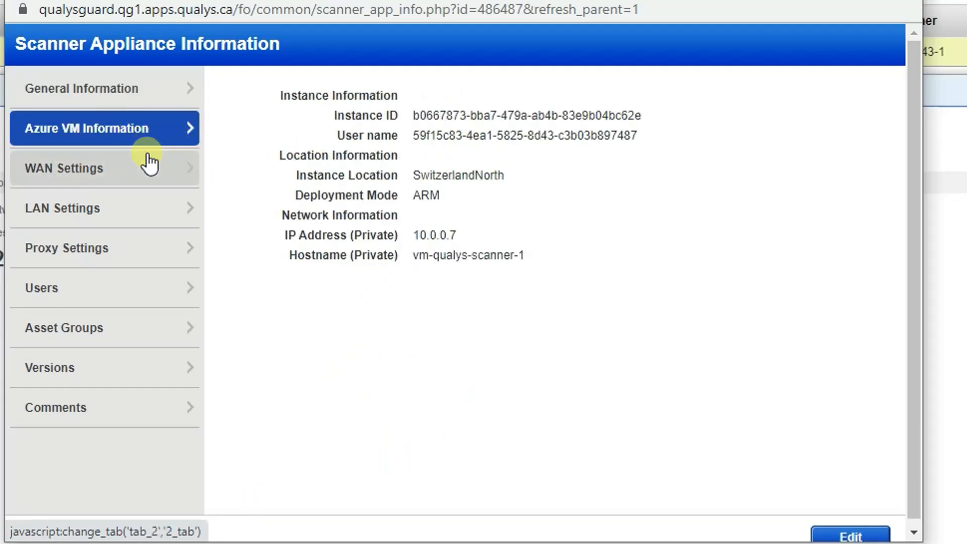
left_click(153, 175)
left_click(154, 207)
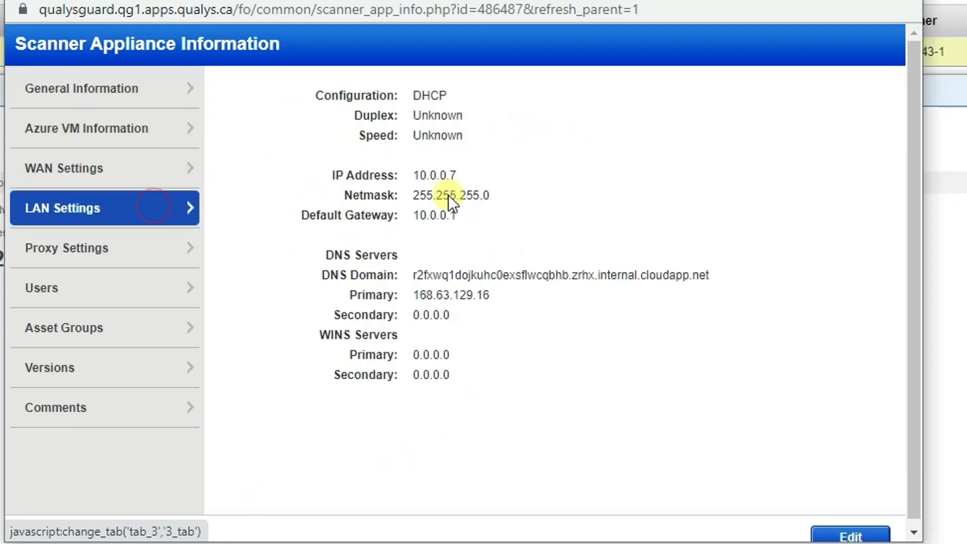
left_click(188, 163)
Review scanner1's proxy, users, asset groups and version details, then close the window
left_click(164, 219)
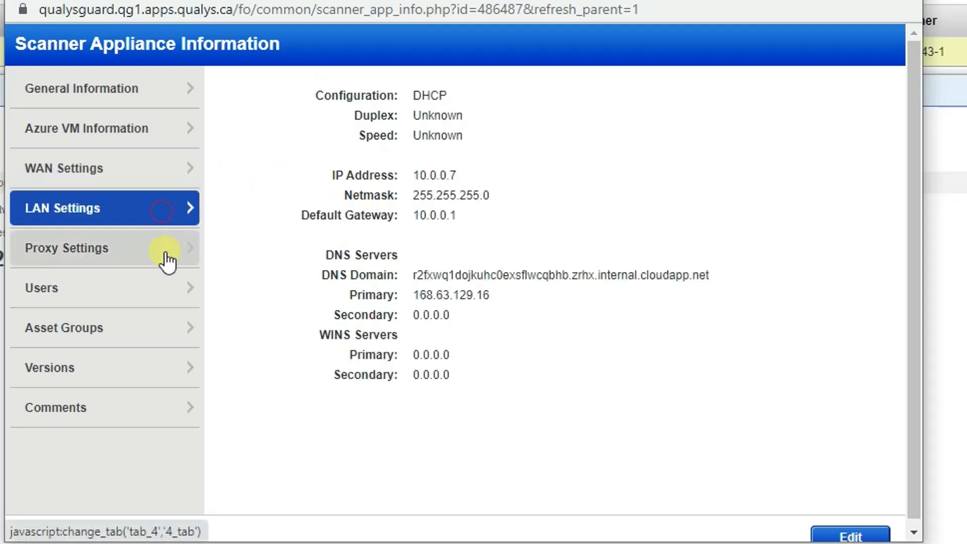
left_click(167, 267)
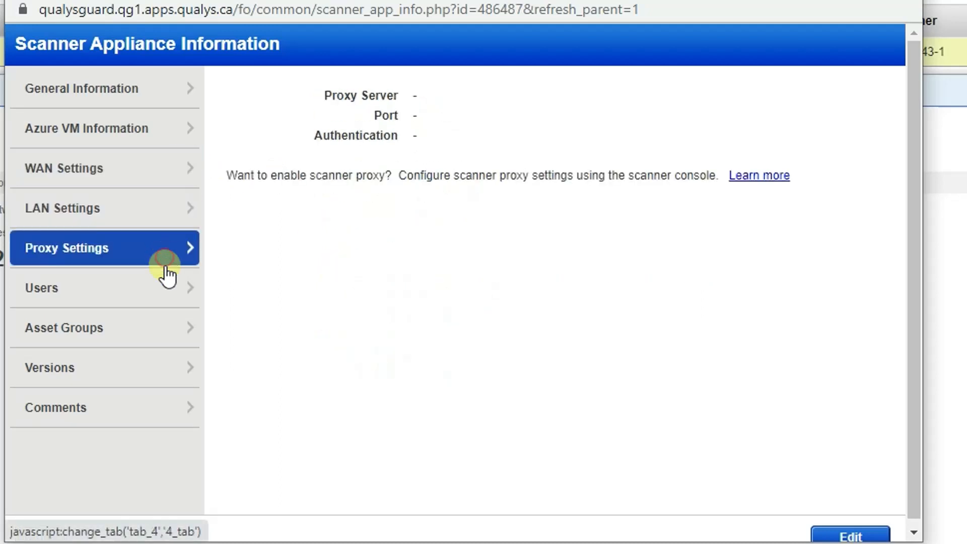
left_click(167, 293)
left_click(172, 325)
left_click(178, 360)
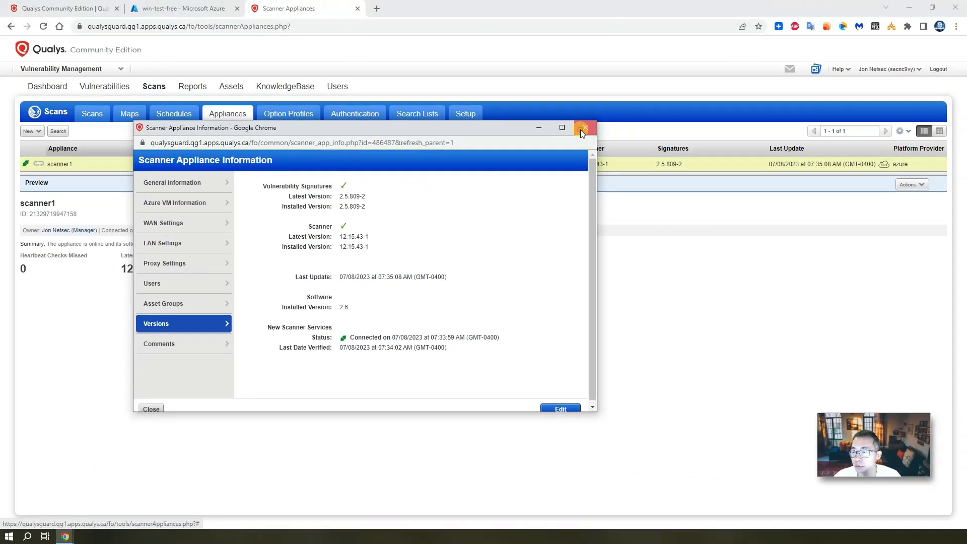
left_click(580, 129)
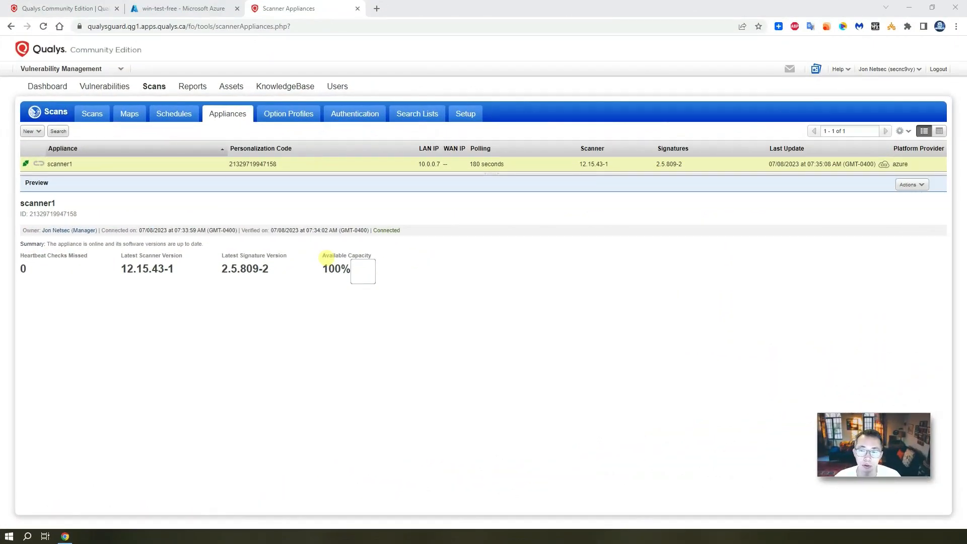
Start a new vulnerability scan titled 10.0.0.4 with scanner1 as the appliance
left_click(95, 115)
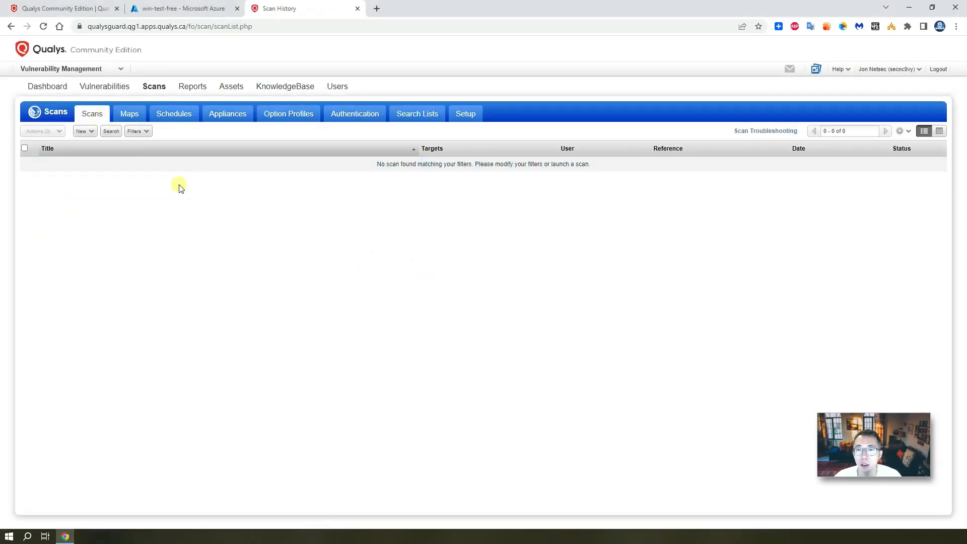
left_click(89, 132)
left_click(98, 144)
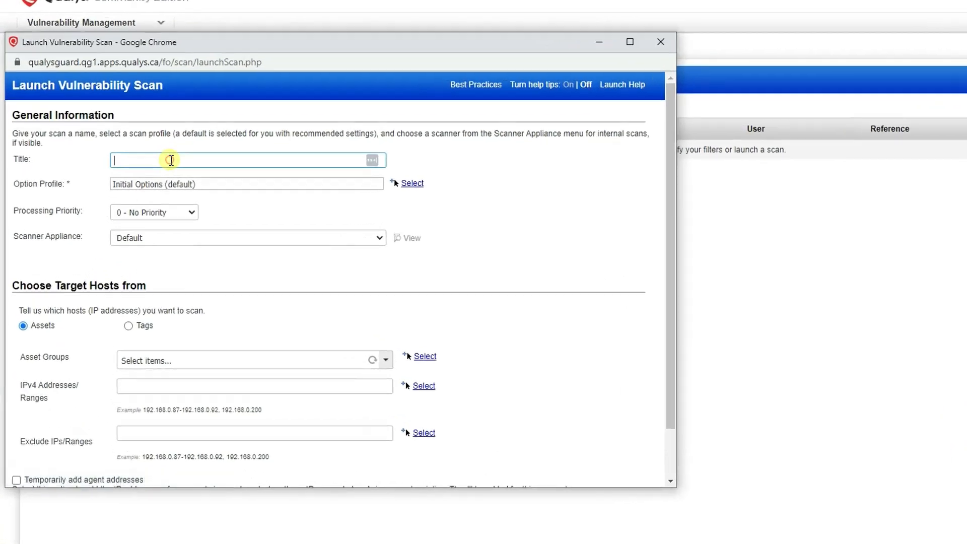
left_click(129, 171)
type("10.0.0.")
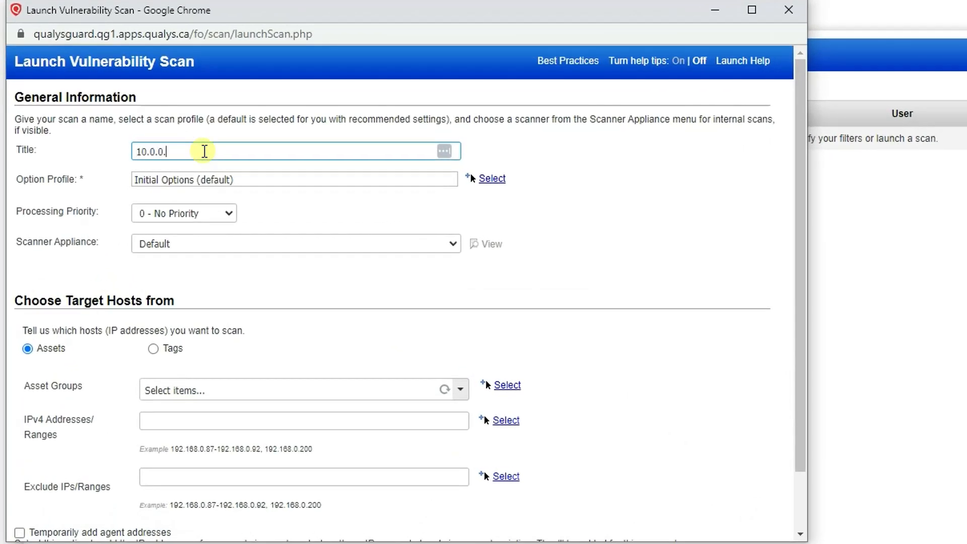
type("4")
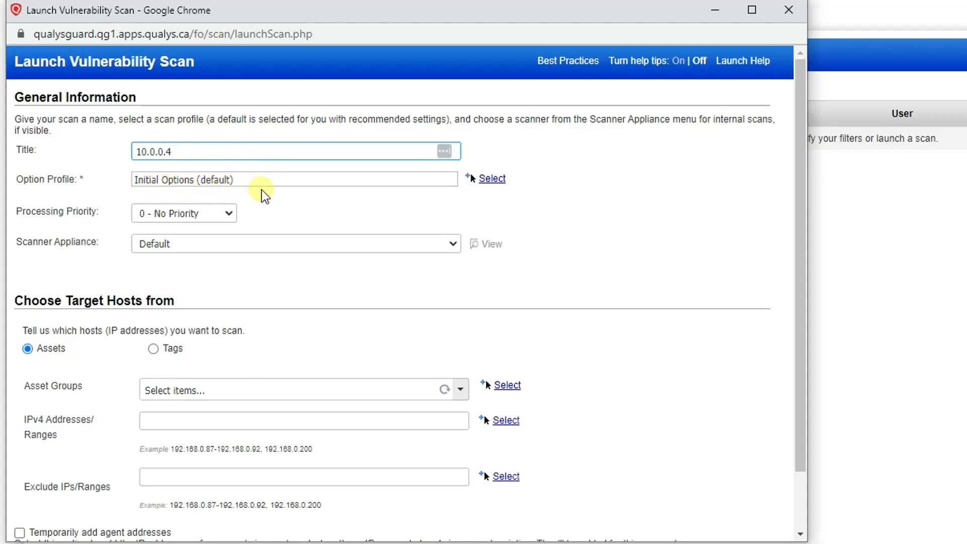
left_click(259, 235)
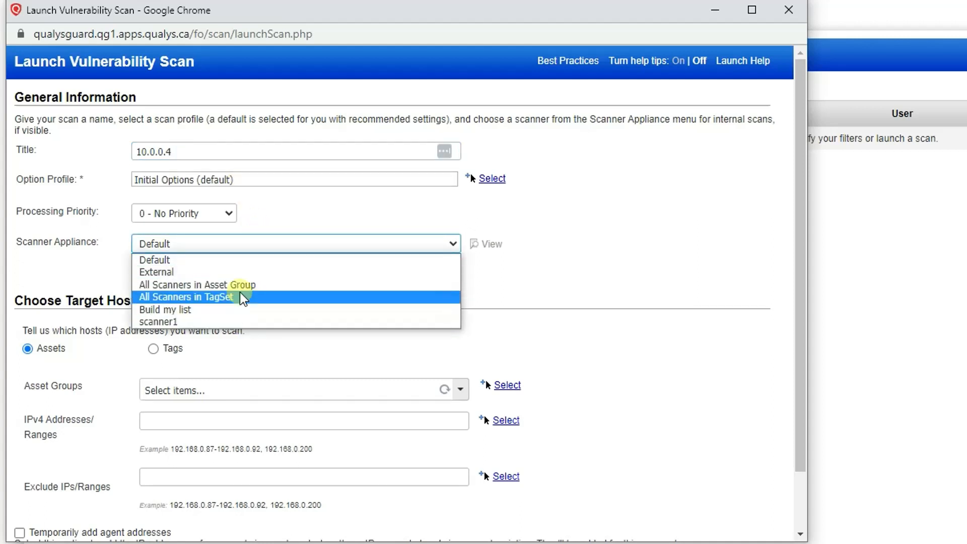
left_click(259, 322)
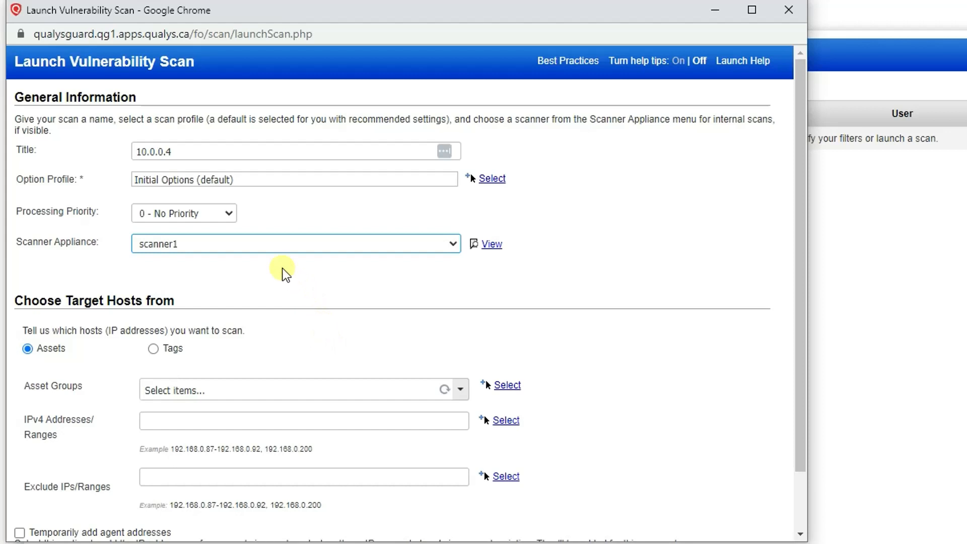
left_click(284, 246)
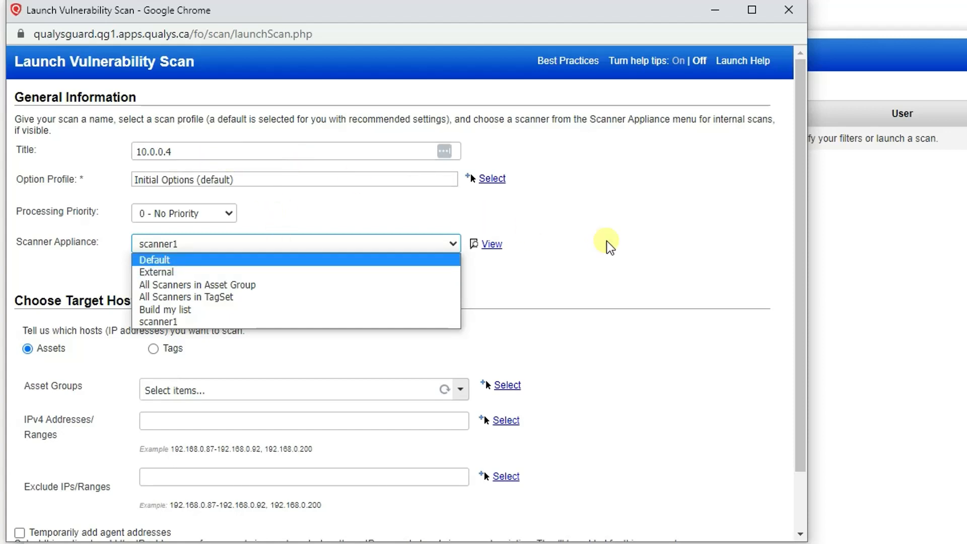
left_click(549, 243)
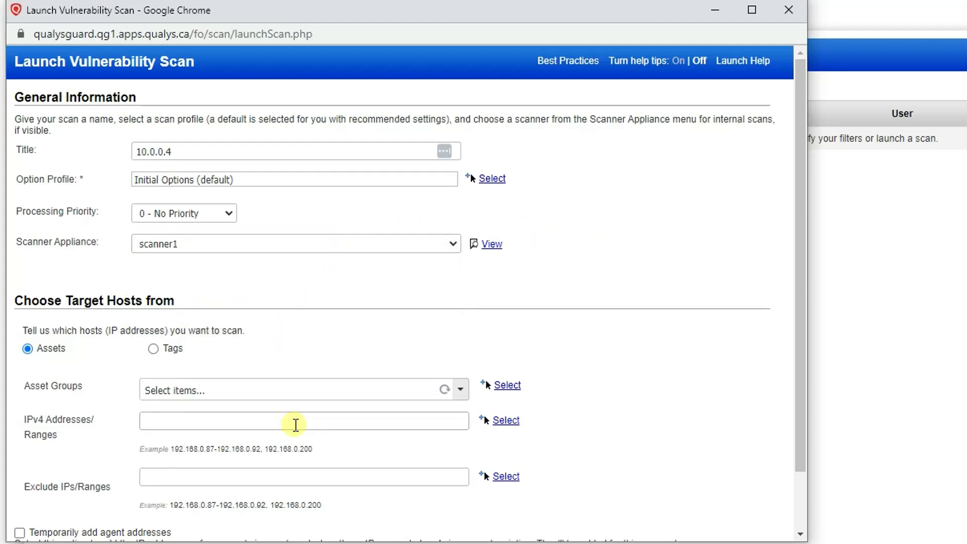
Target IPv4 10.0.0.4, launch the scan, add the IP to the account, and close the status window
left_click(295, 423)
type("10.0.0.4")
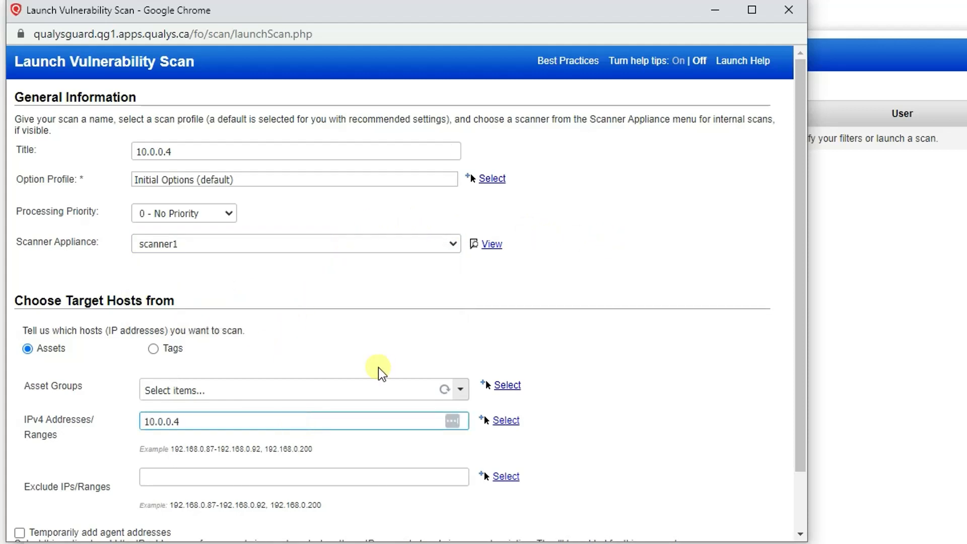
scroll(378, 371, "down", 2)
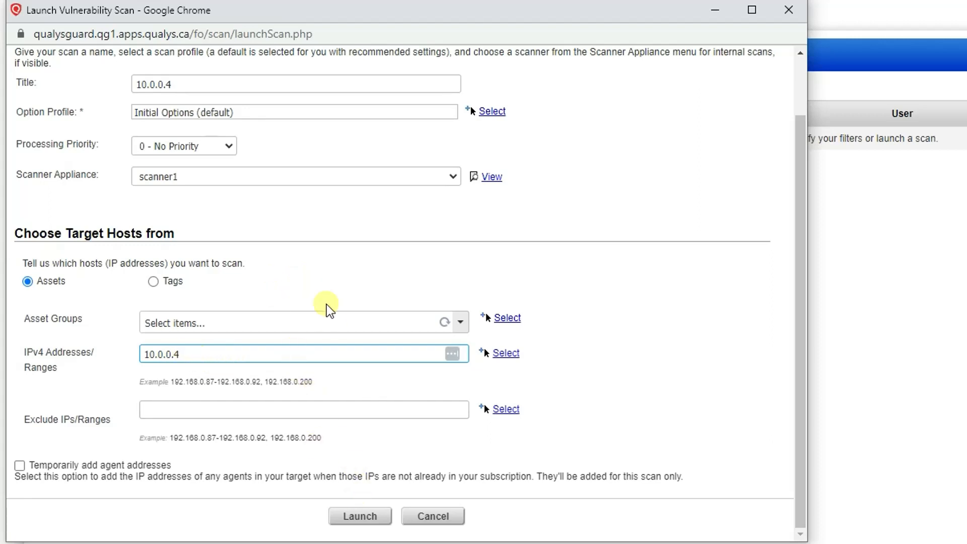
left_click(366, 518)
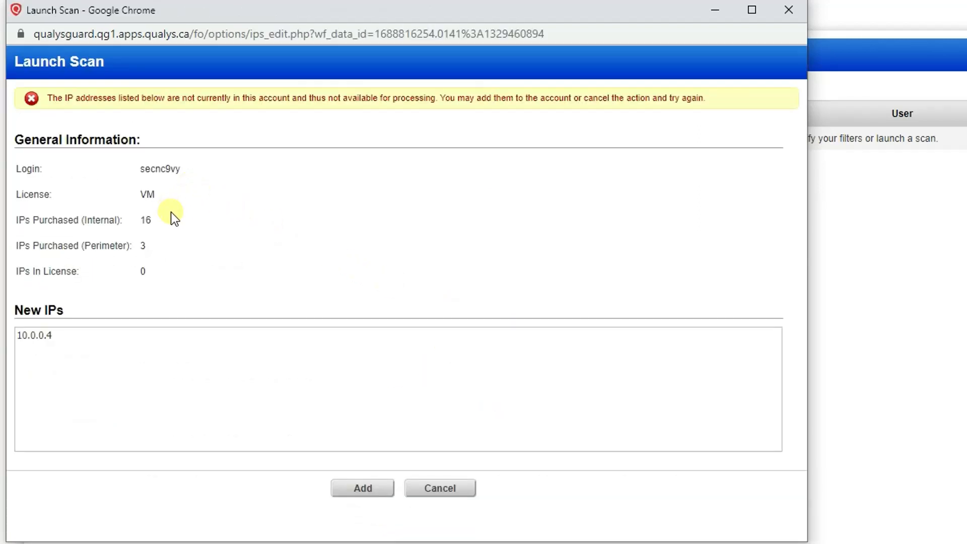
left_click(369, 493)
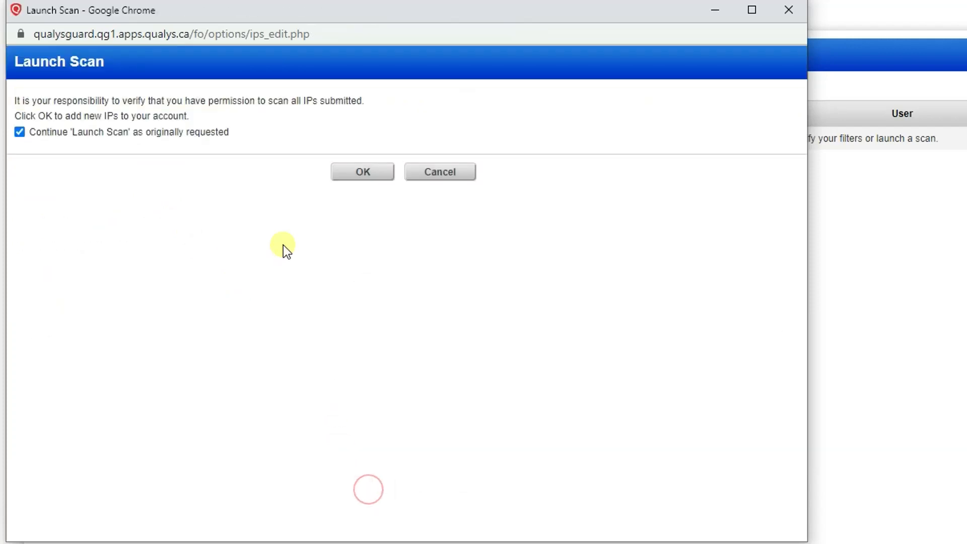
left_click(347, 170)
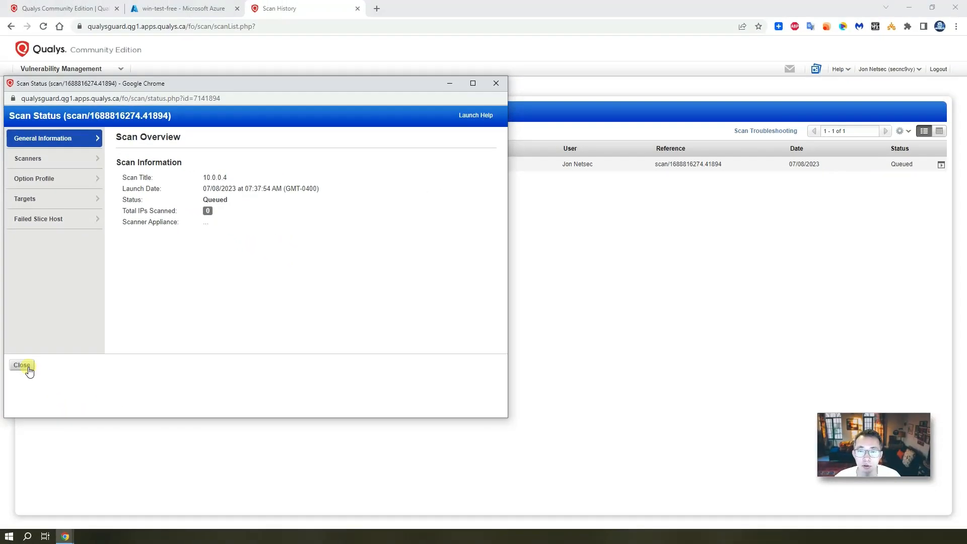
left_click(22, 365)
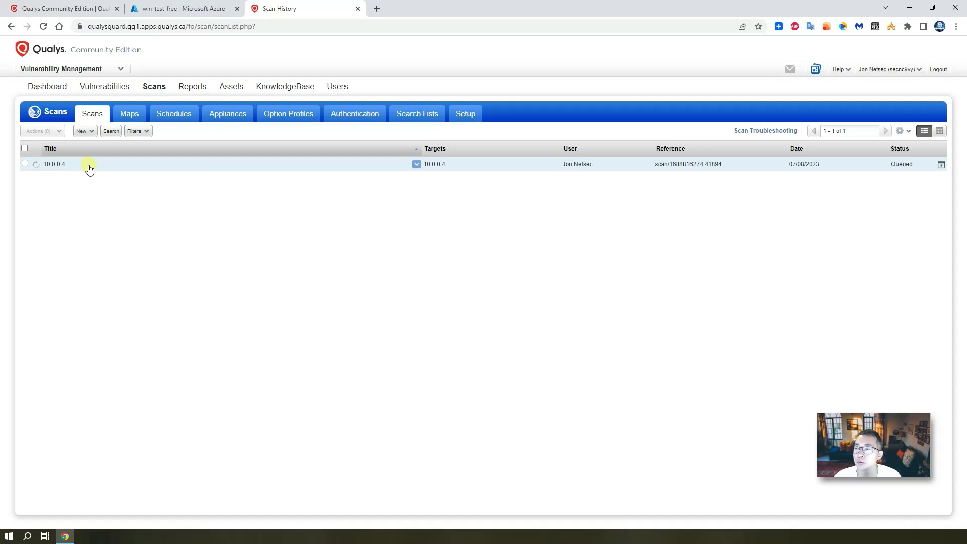
Preview the queued 10.0.0.4 scan and its pending vulnerability figures
left_click(52, 164)
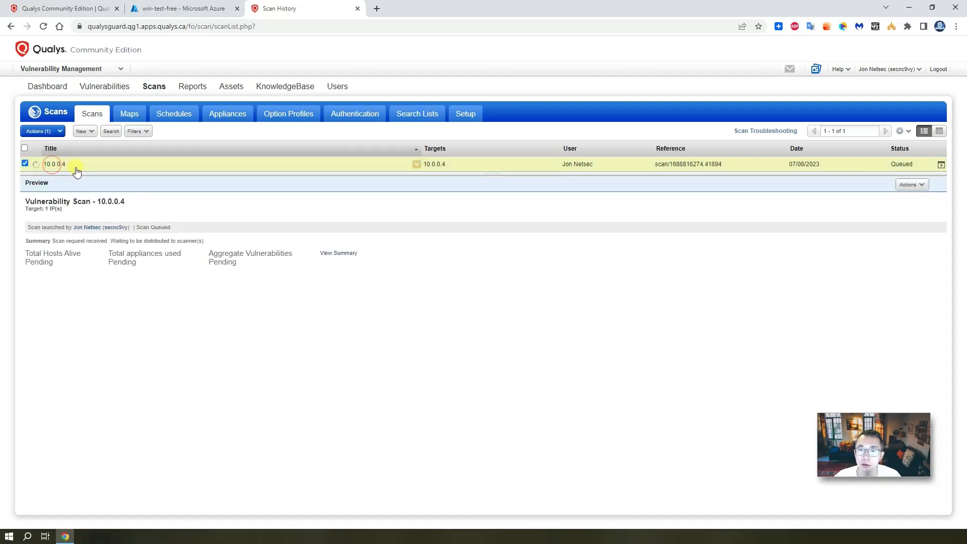
left_click_drag(246, 265, 126, 263)
left_click(246, 270)
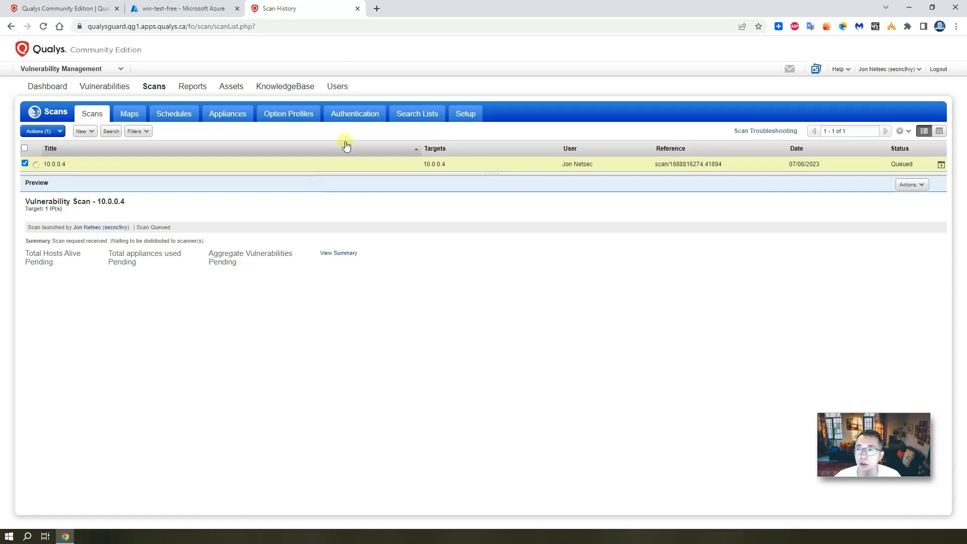
Show the unix-root and win-local authentication records and tick the win-local Windows record
left_click(356, 115)
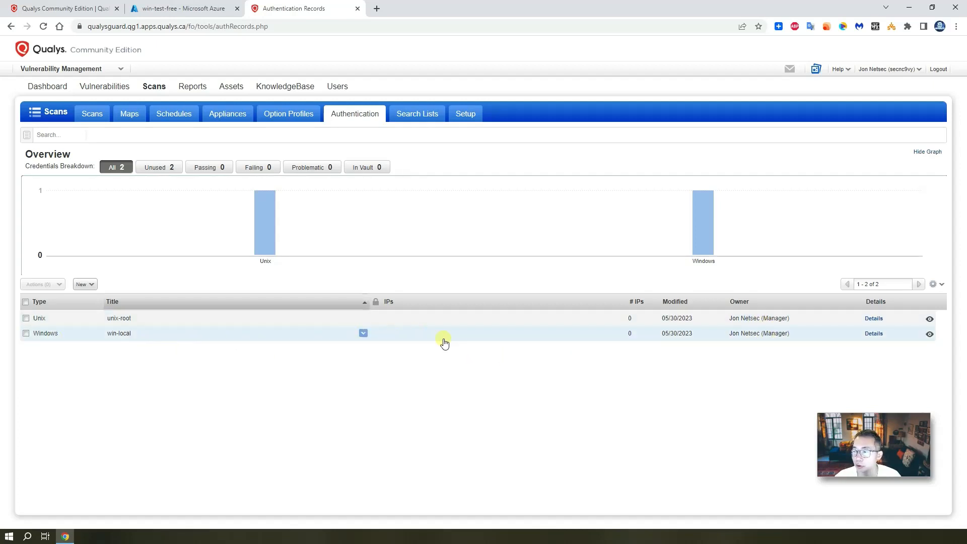
left_click(211, 340)
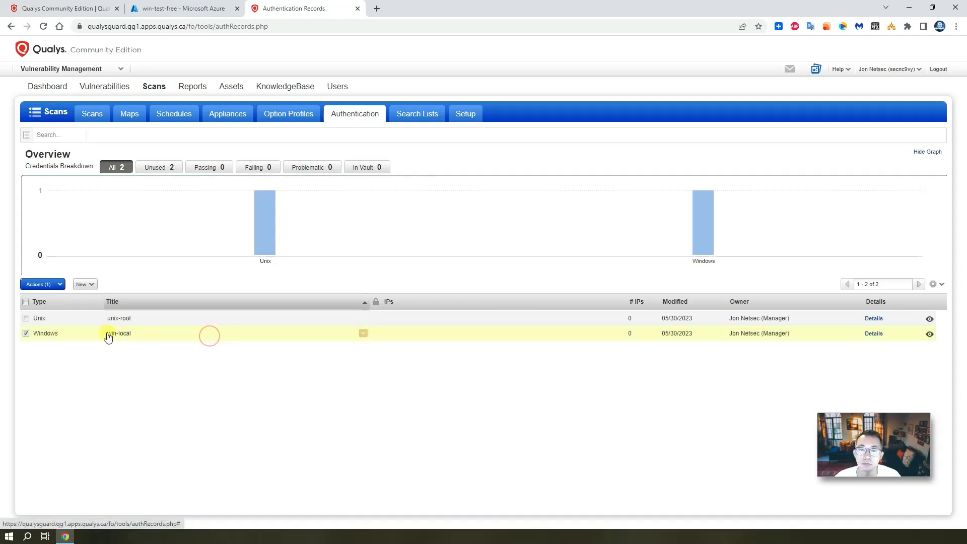
Start a new Windows record named vm-10.0.0.4 with local authentication and its login user name and password
left_click(93, 287)
mouse_move(143, 302)
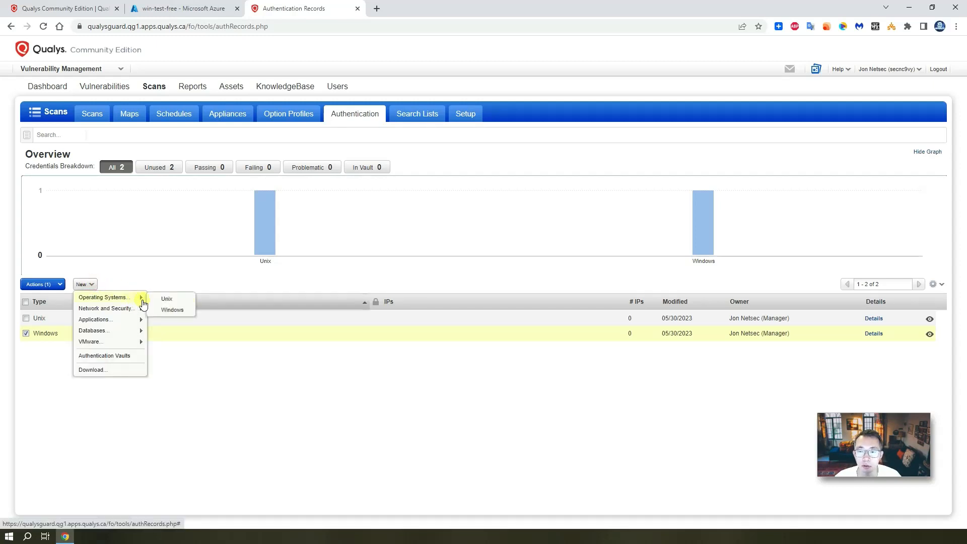
left_click(181, 312)
type("vm")
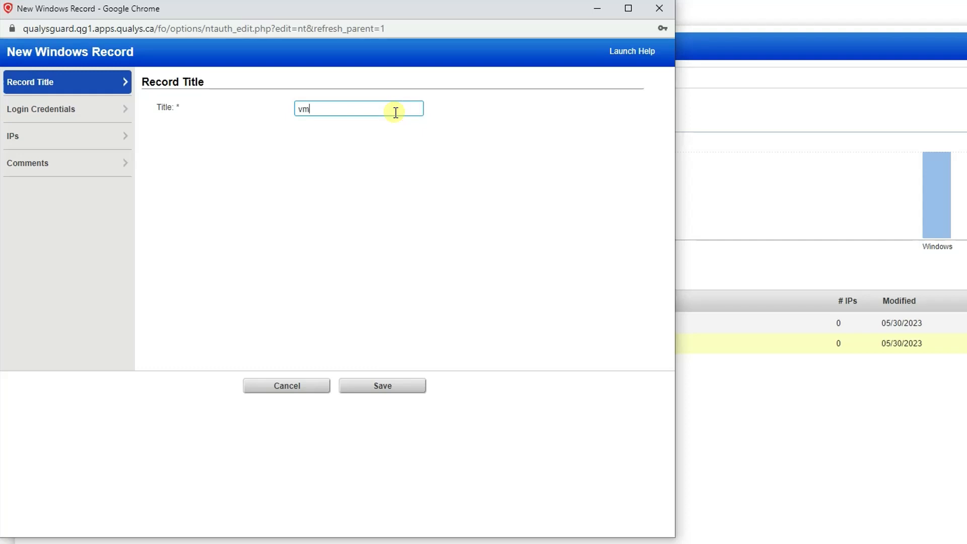
type("-10.0.0.4")
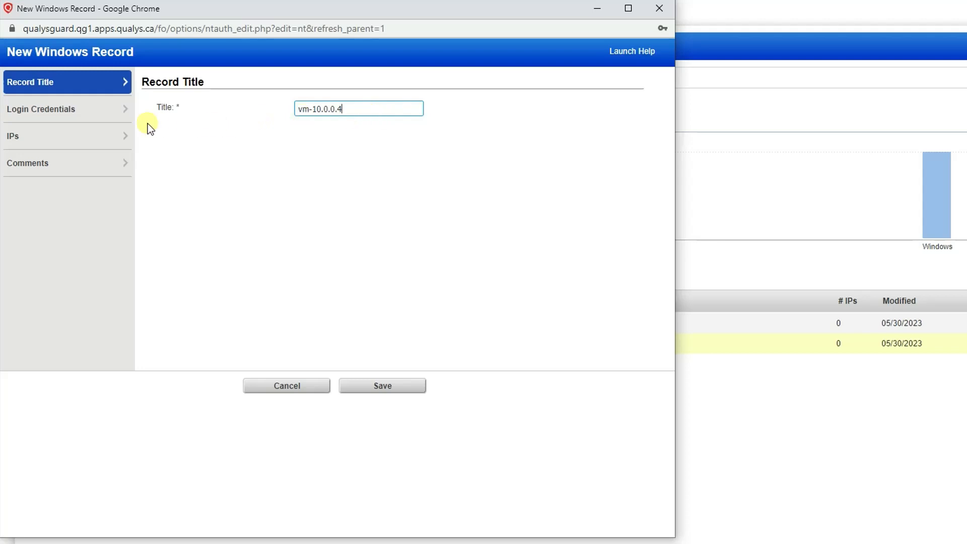
left_click(121, 115)
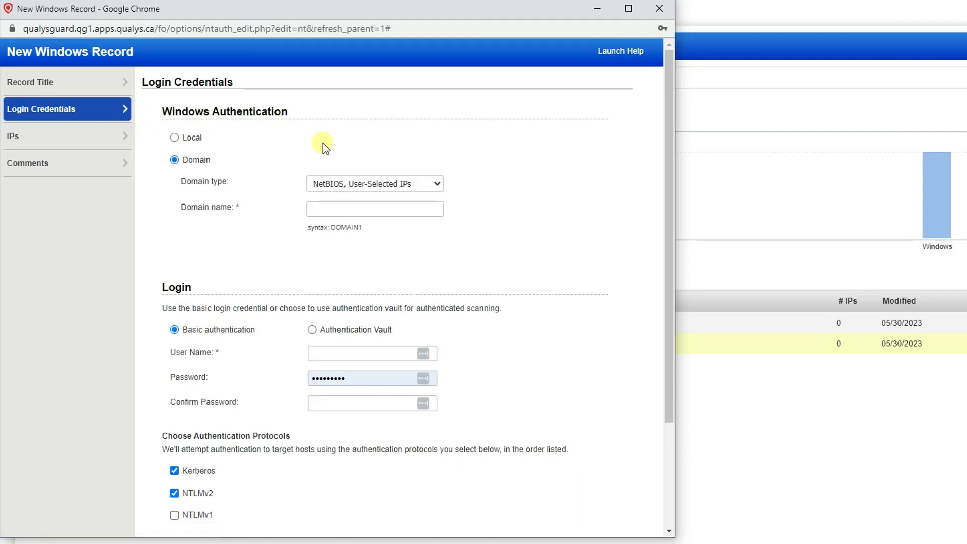
left_click(175, 137)
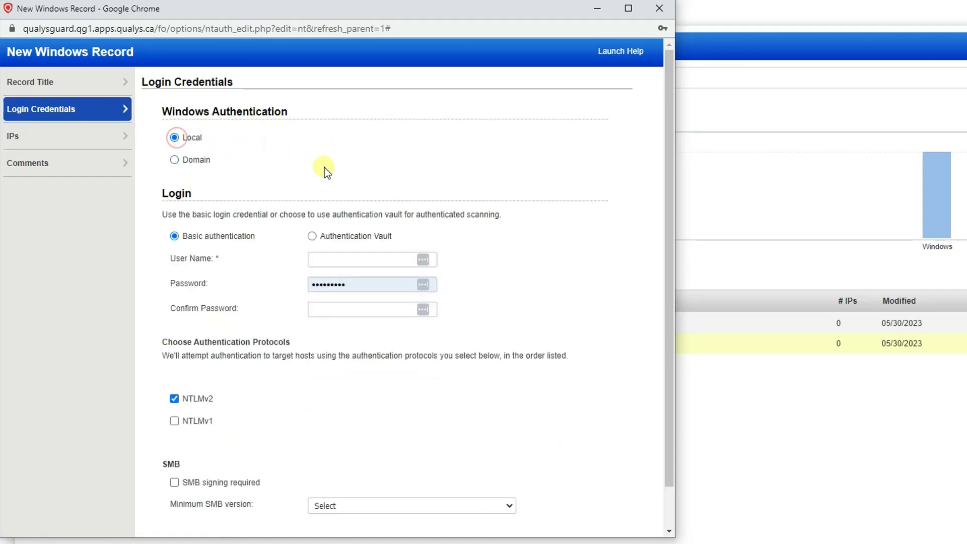
left_click(373, 257)
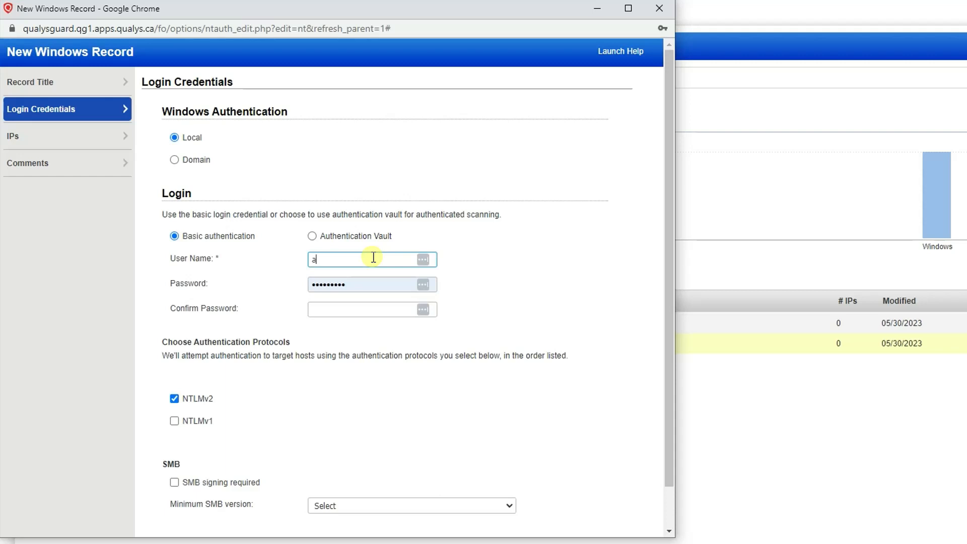
key("Tab")
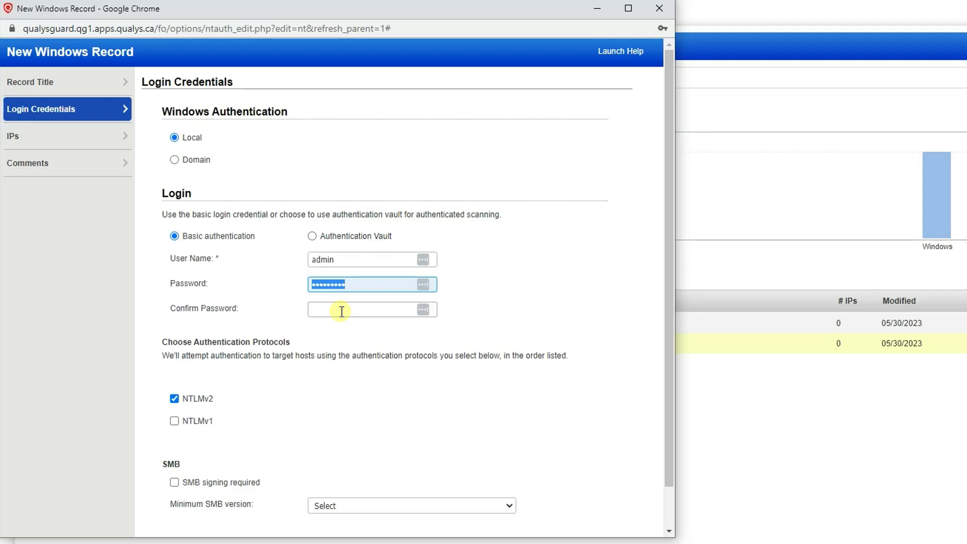
type("P")
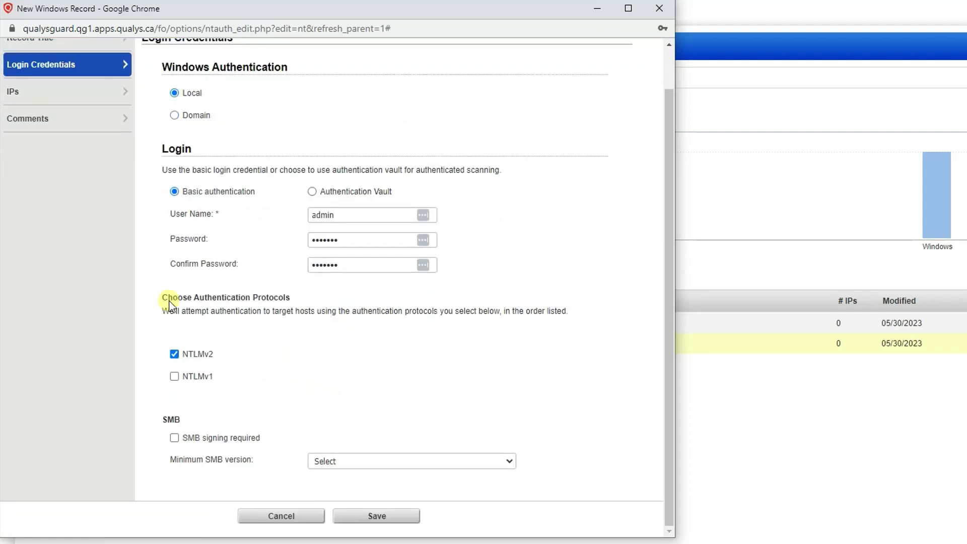
Add 10.0.0.4 as the record's target IP, save it, and select the new record
left_click(81, 102)
left_click(256, 150)
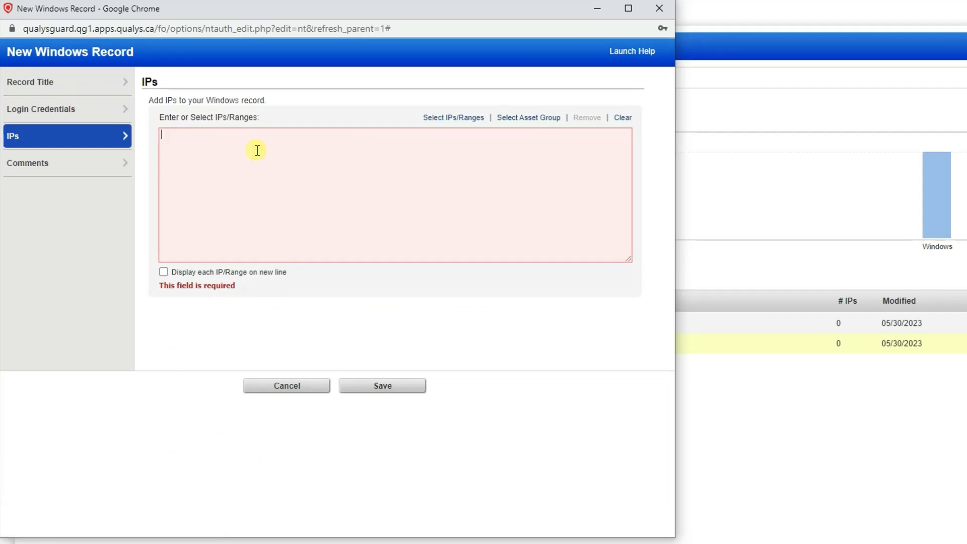
type("10.0.0.4")
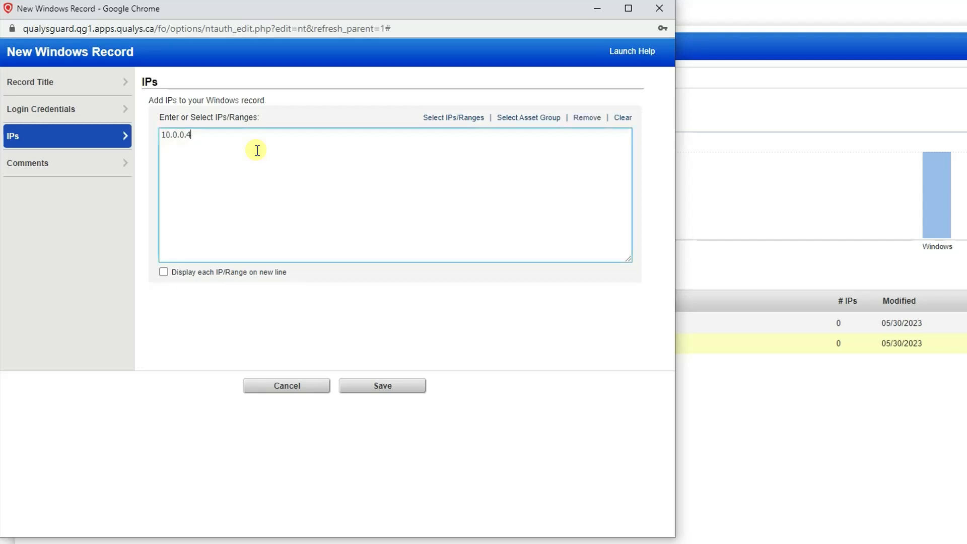
left_click(397, 387)
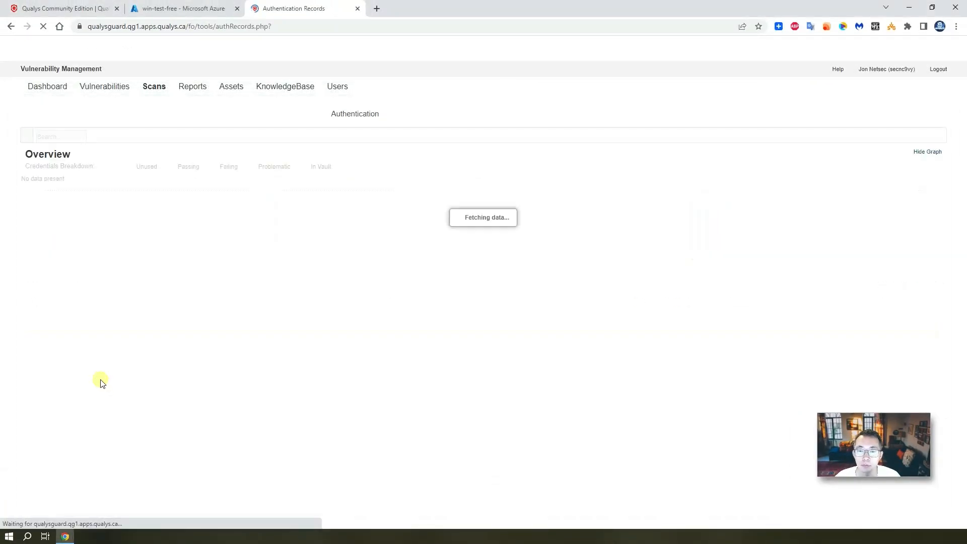
left_click(149, 356)
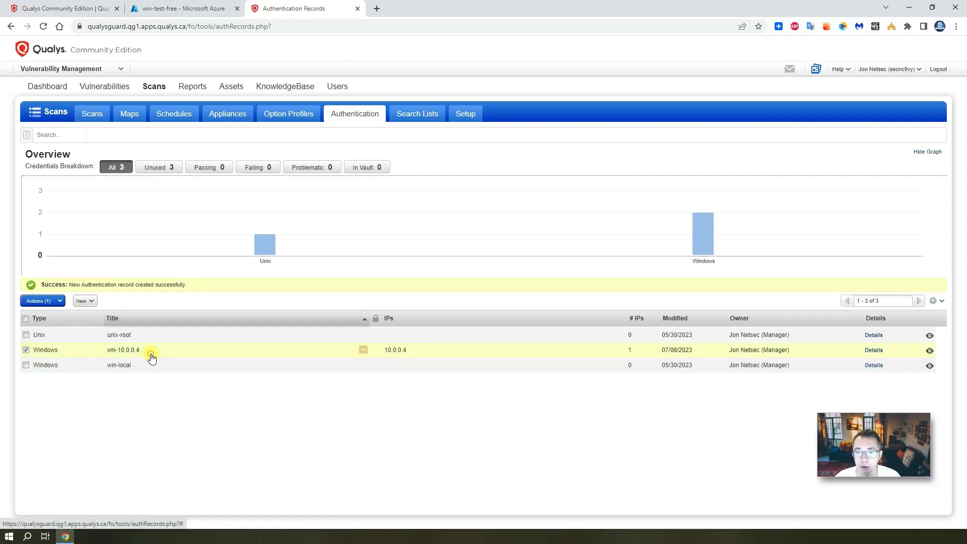
Open the Initial Options option profile for editing from the Option Profiles list
left_click(96, 115)
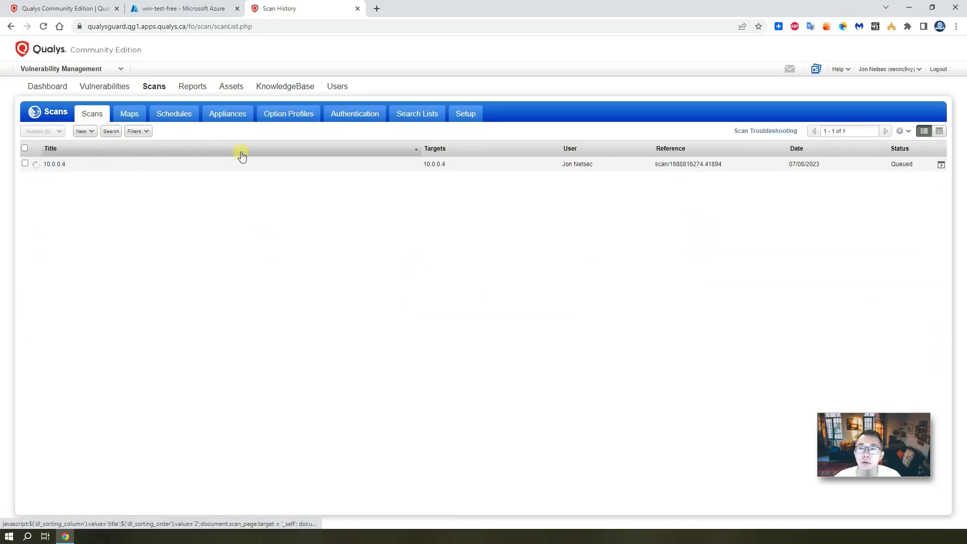
left_click(288, 112)
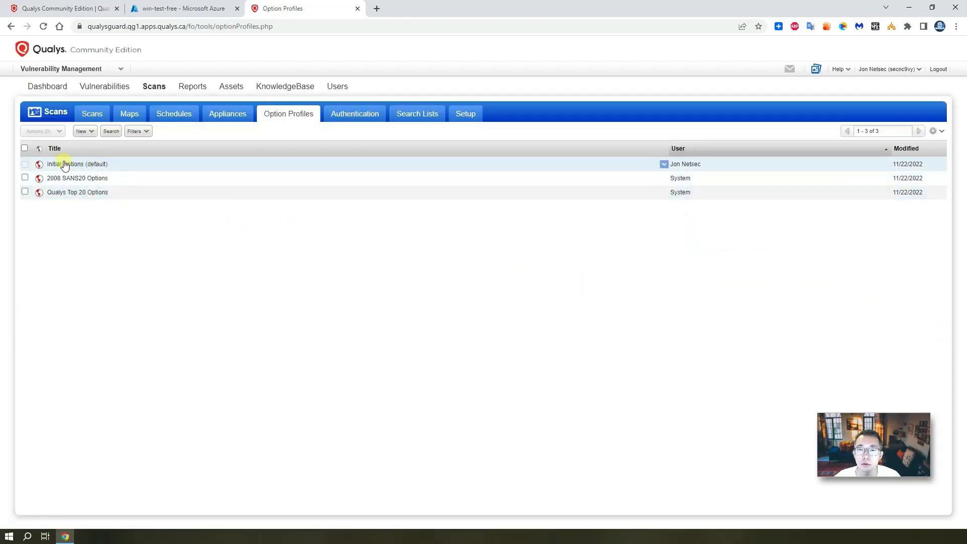
left_click(141, 164)
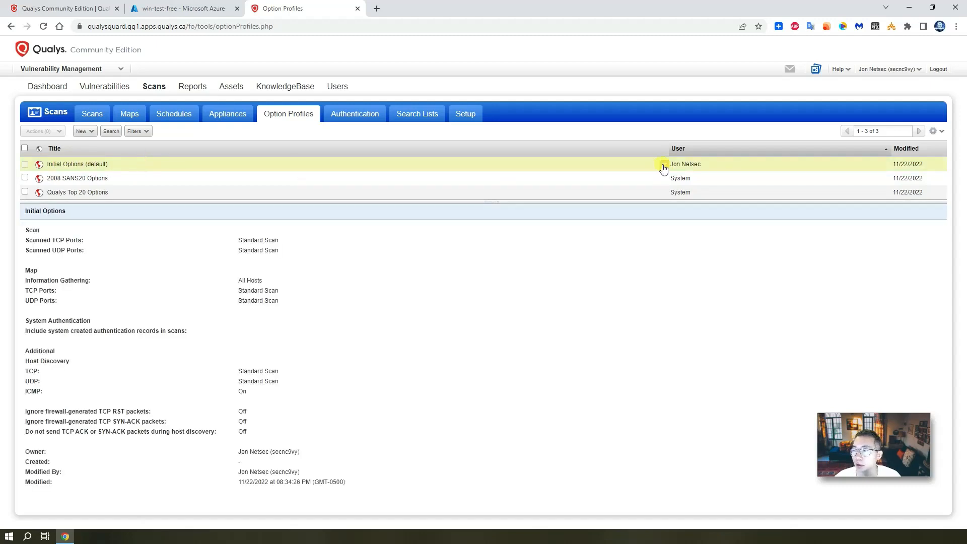
left_click(663, 164)
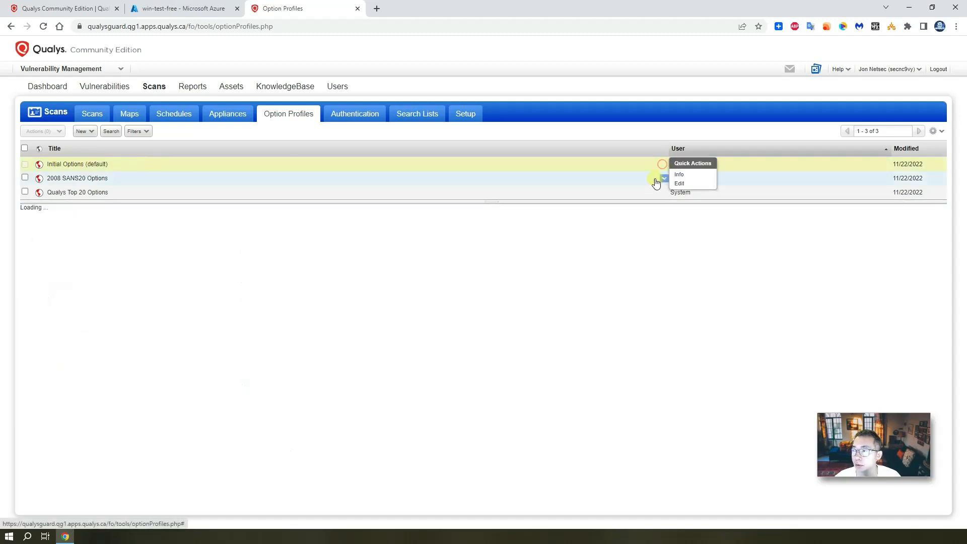
left_click(688, 186)
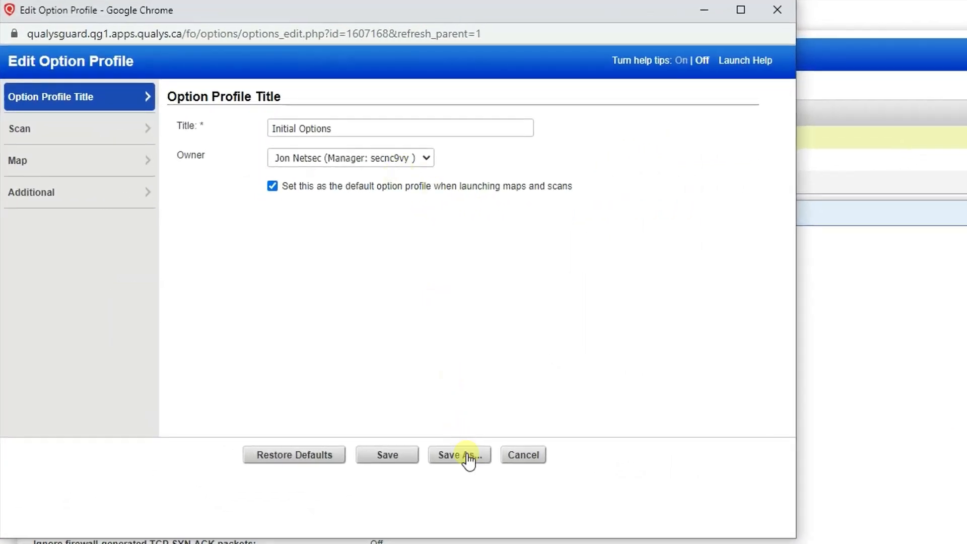
Save it as a copy titled 'Auth of Initial Options'
left_click(392, 414)
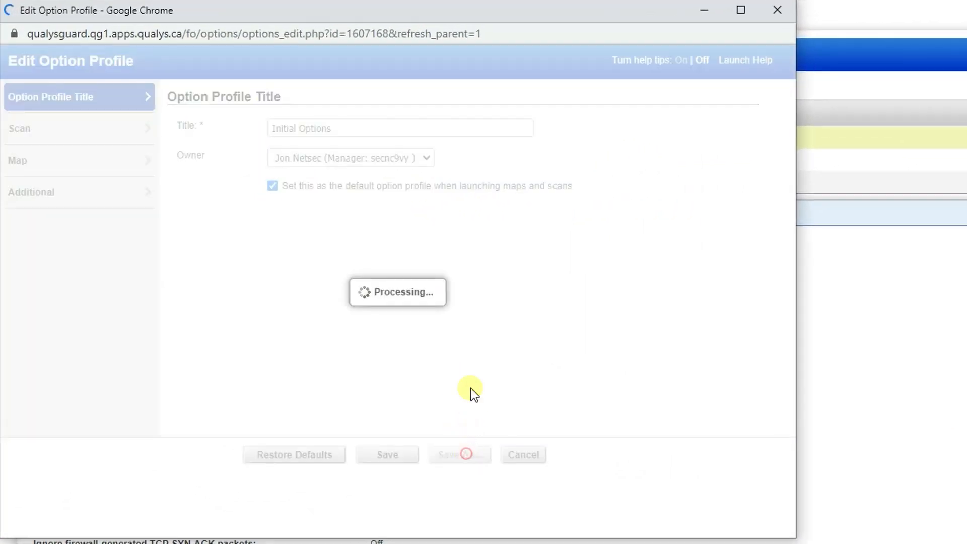
left_click(128, 128)
left_click(163, 123)
left_click_drag(125, 128, 41, 129)
type("Auth of Initial Options")
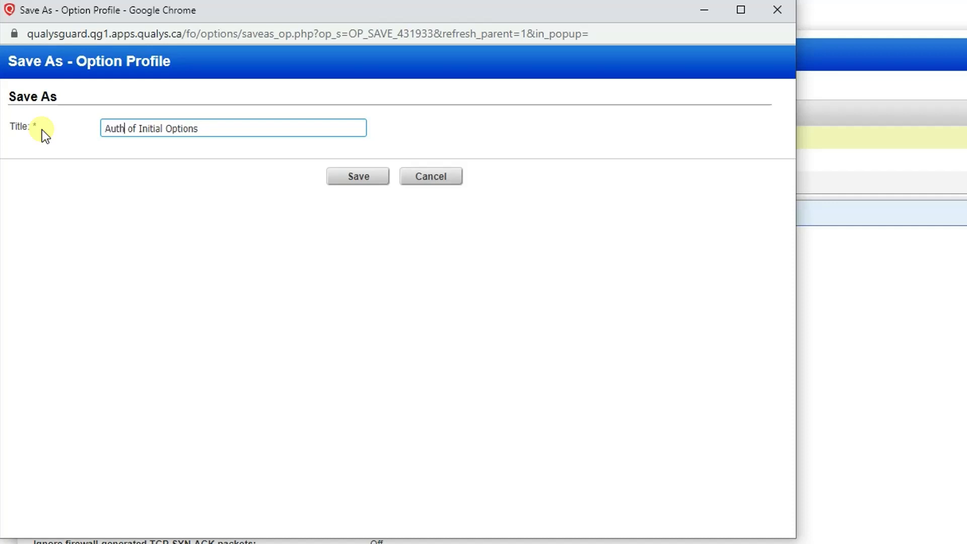
left_click(355, 177)
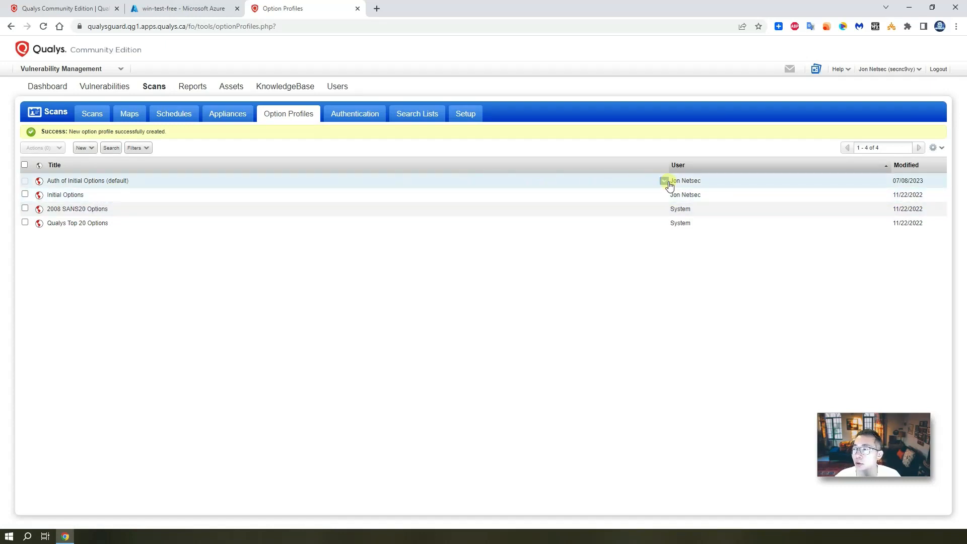
Edit Auth of Initial Options and go to the Authentication part of its Scan settings
left_click(664, 181)
left_click(680, 201)
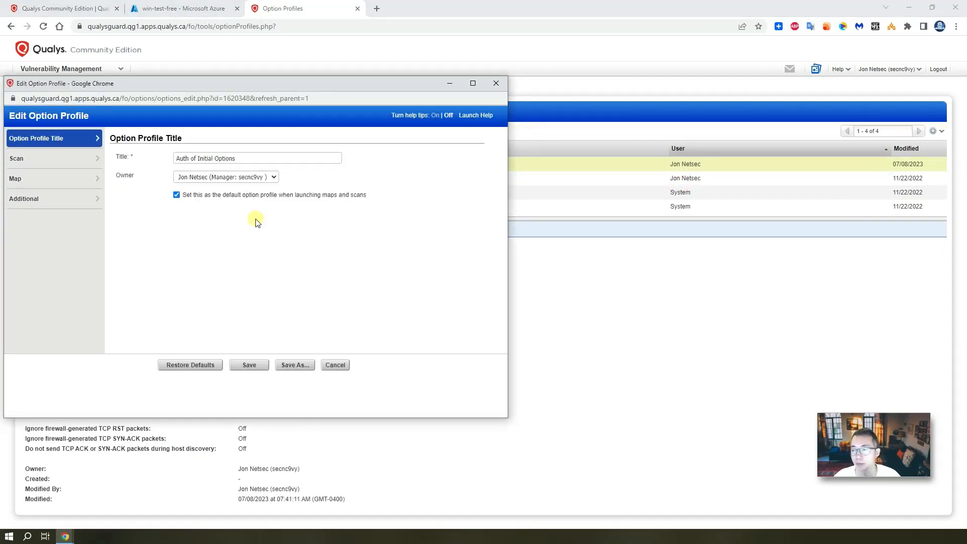
left_click(75, 163)
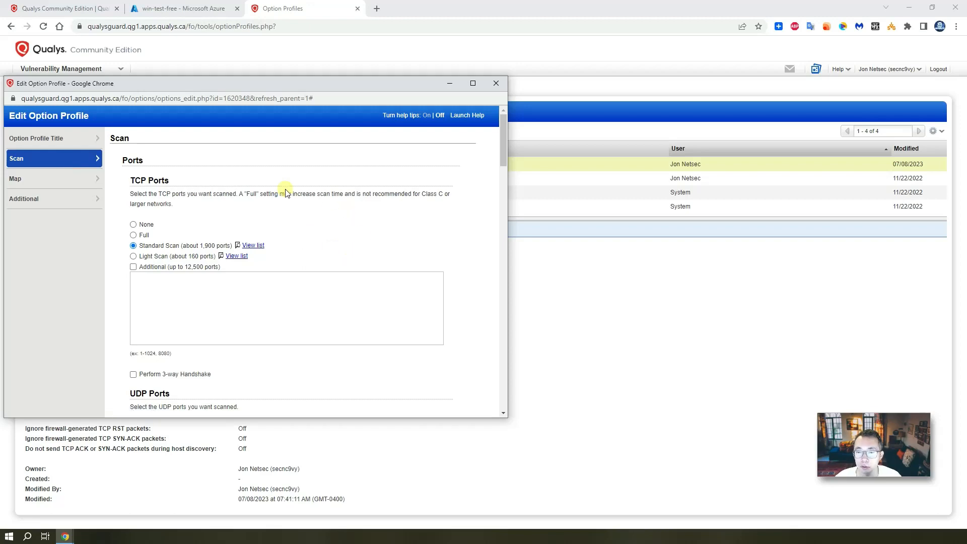
scroll(371, 237, "down", 8)
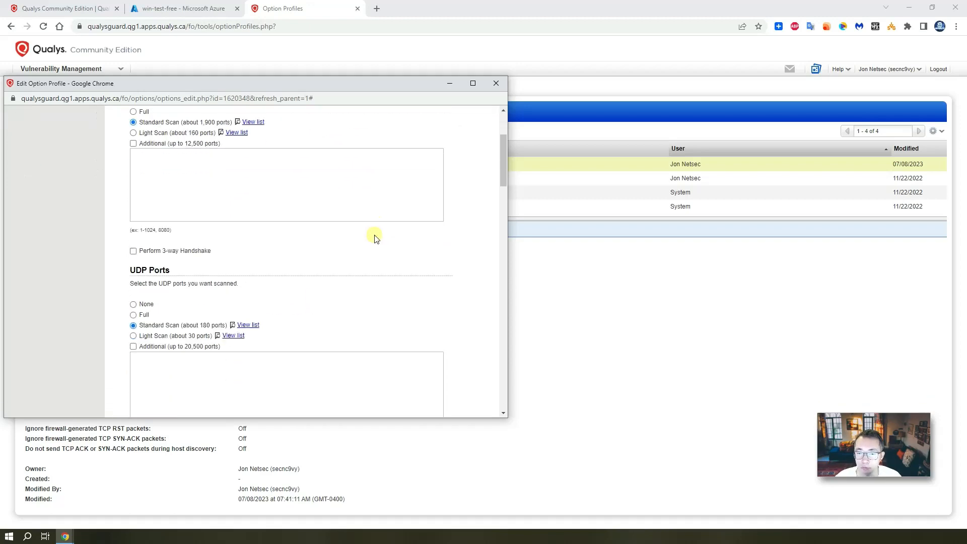
scroll(392, 302, "down", 5)
scroll(393, 300, "up", 14)
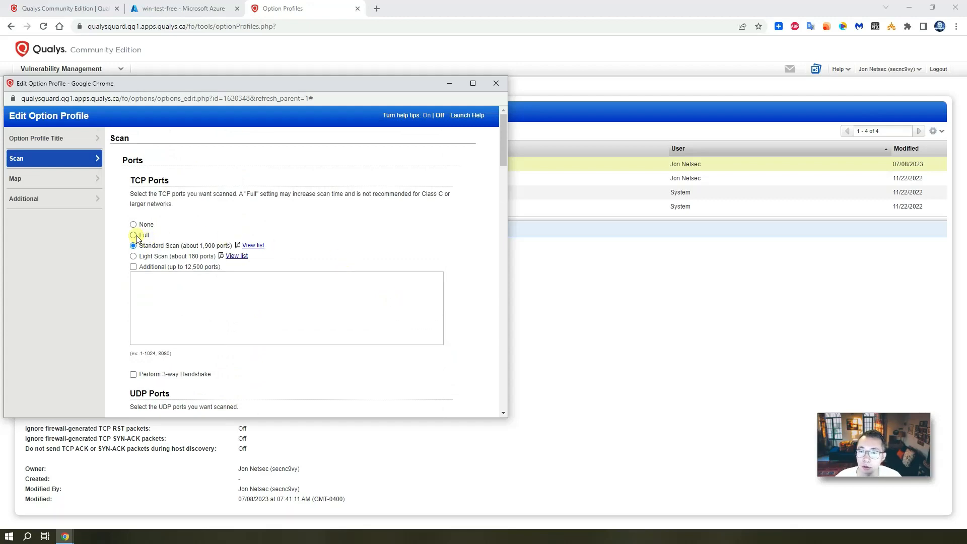
scroll(383, 265, "down", 13)
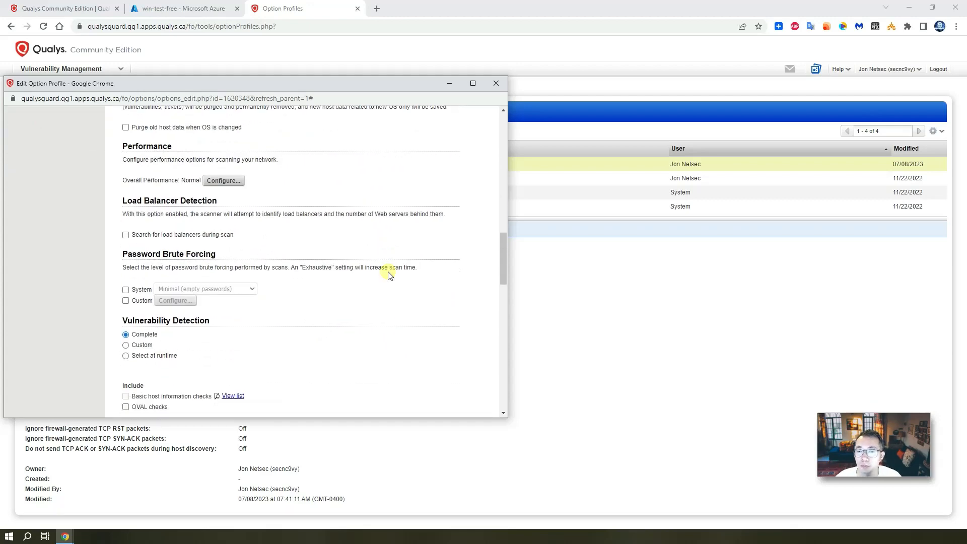
scroll(388, 274, "down", 3)
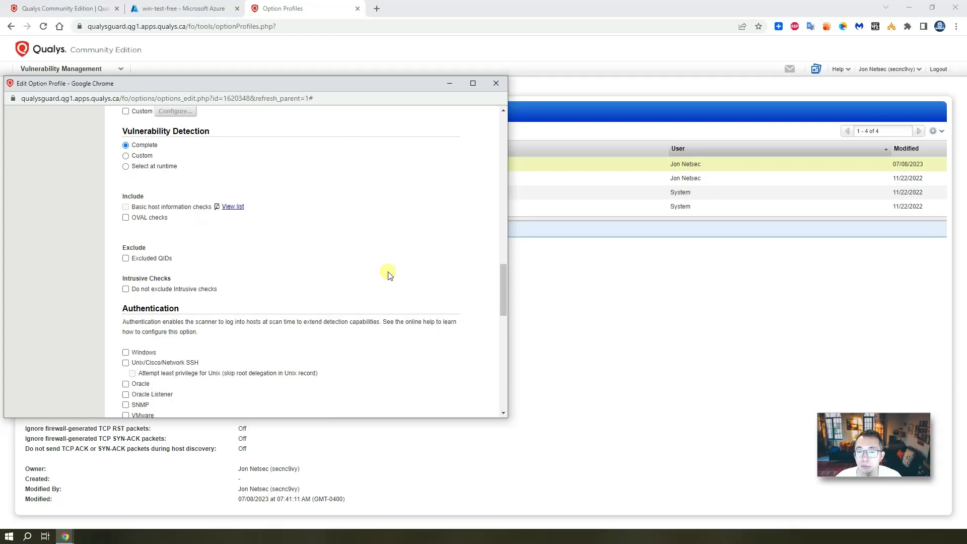
scroll(388, 274, "down", 3)
Tick Windows and Unix/Cisco/Network SSH authentication and save the profile
left_click(125, 201)
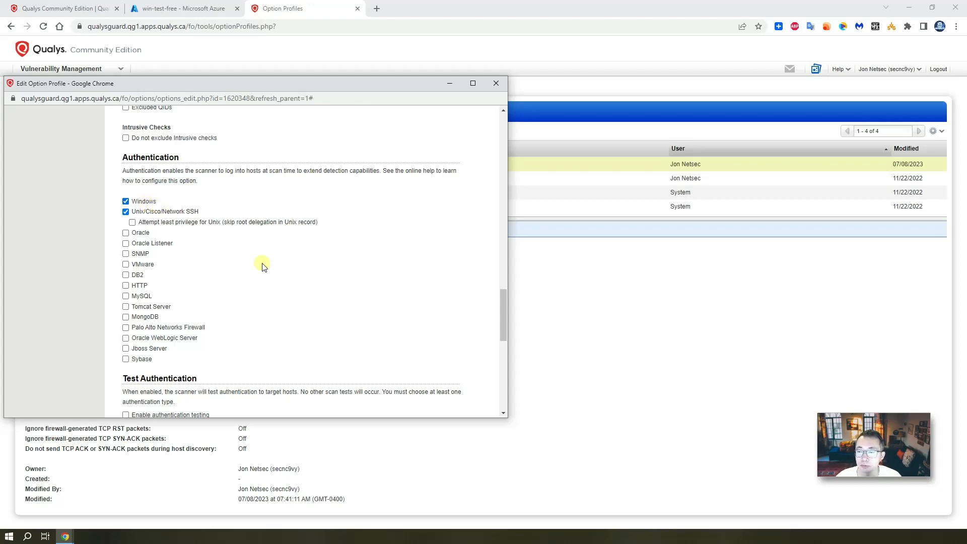
scroll(261, 266, "down", 10)
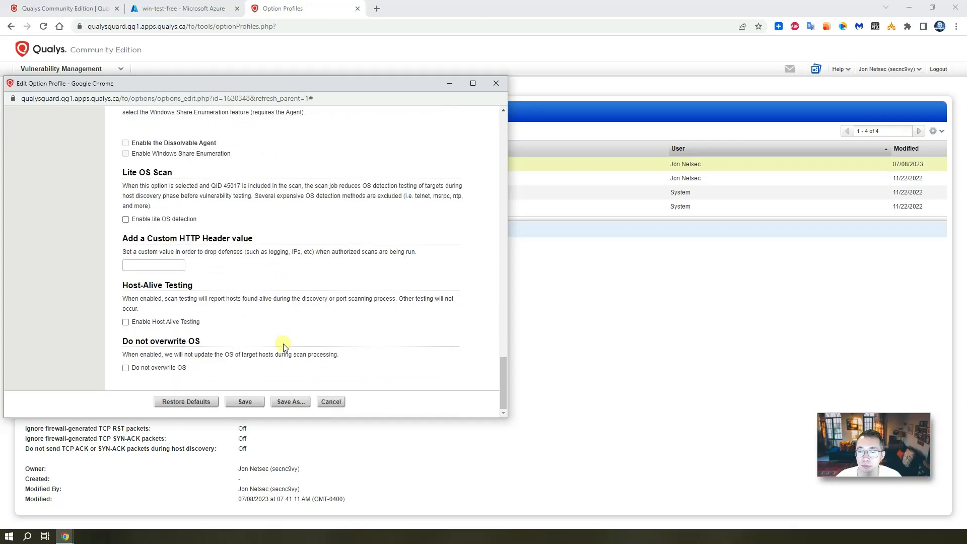
left_click(247, 401)
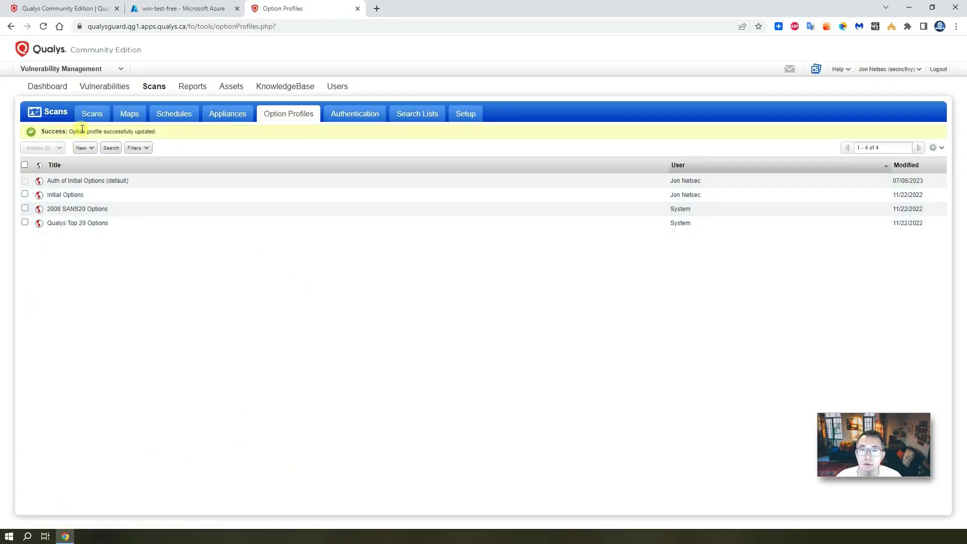
left_click(86, 148)
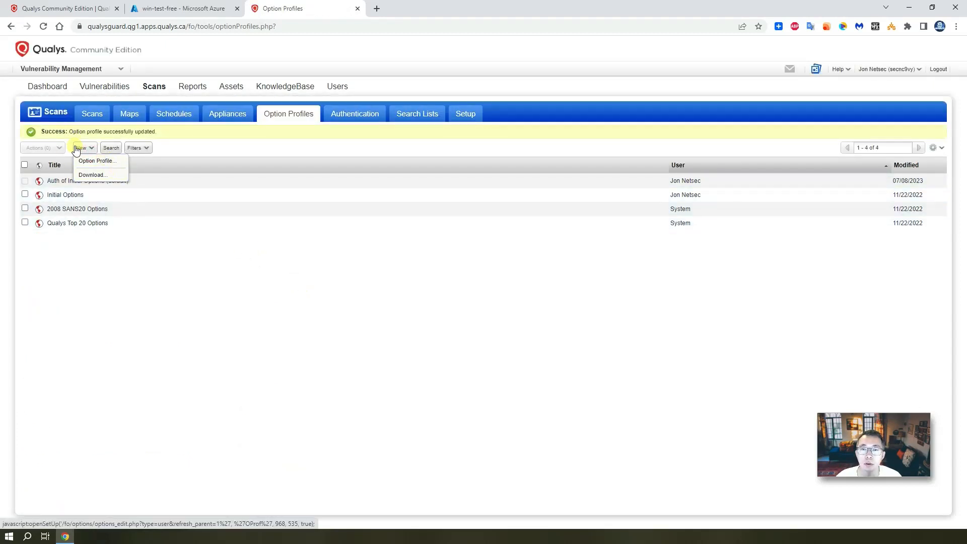
Start a new vulnerability scan titled 10.0.0.4-full-scan on scanner appliance scanner1
left_click(95, 116)
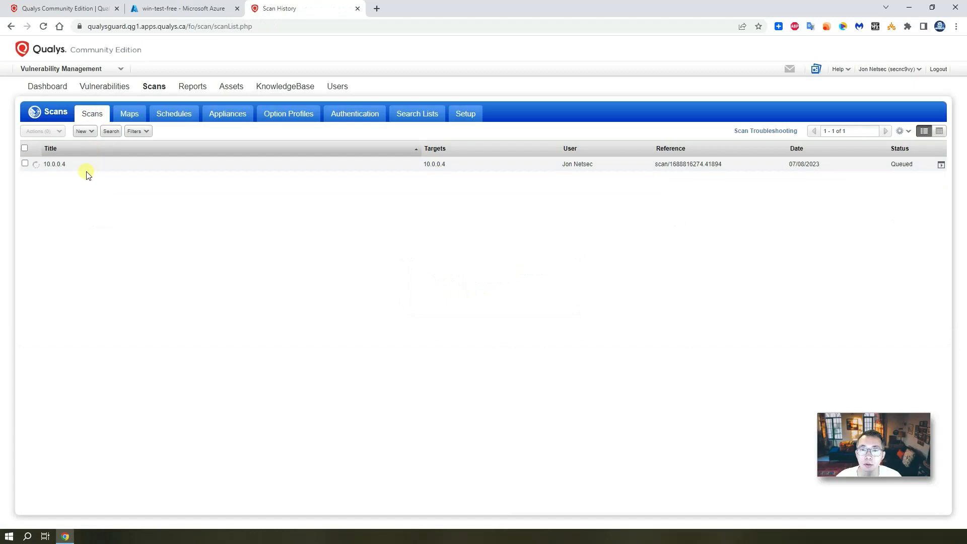
left_click(84, 131)
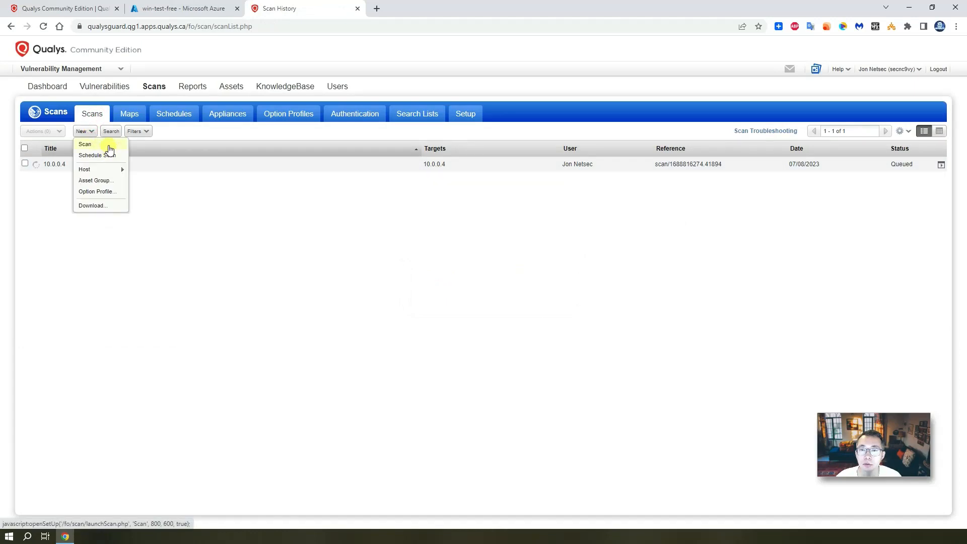
left_click(109, 149)
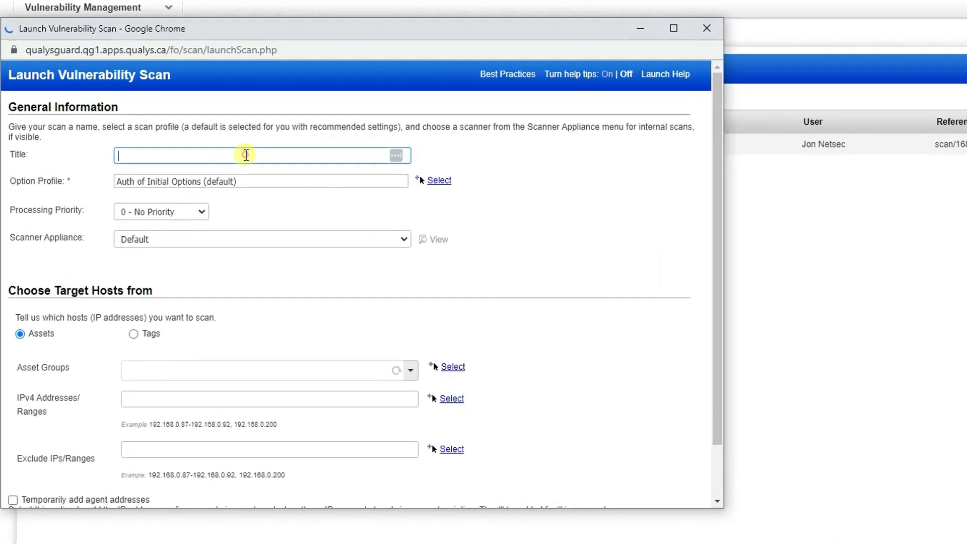
type("10.0.0.4-")
type("full-")
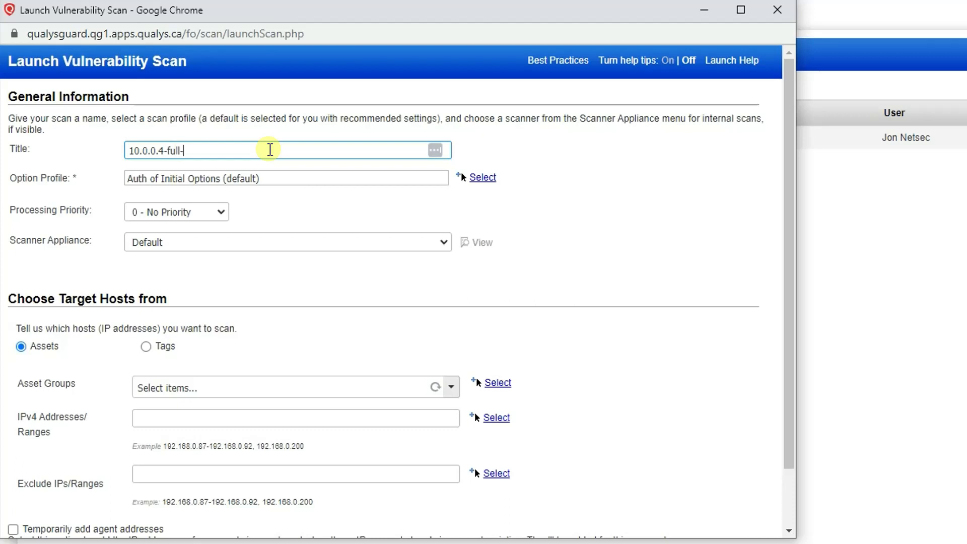
type("scan")
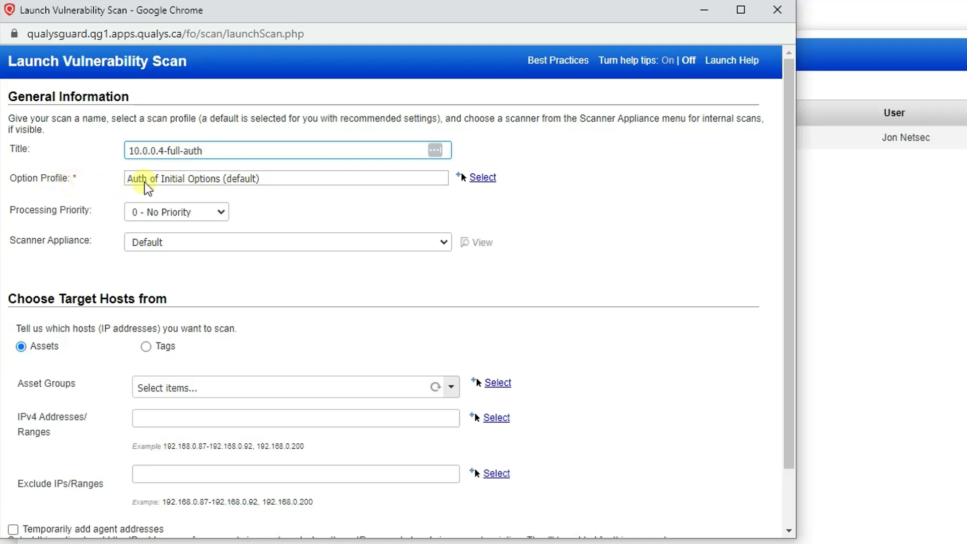
left_click(437, 242)
left_click(280, 321)
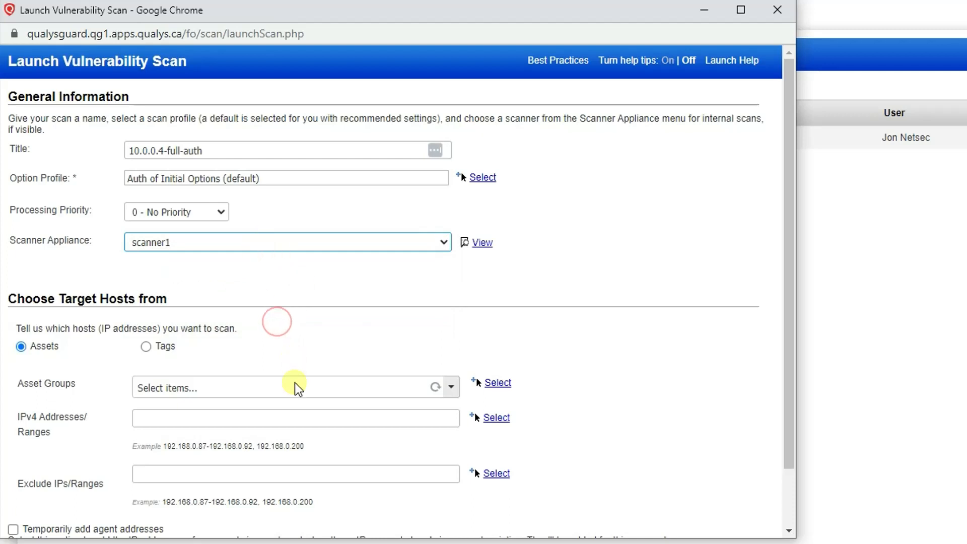
Target IP 10.0.0.4, launch the scan, and bring up the Qualys module list
left_click(258, 413)
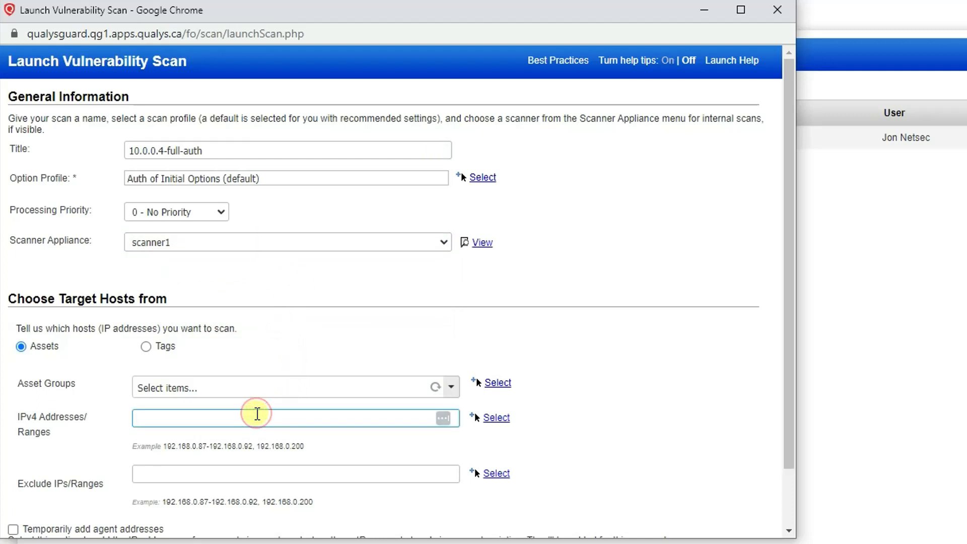
type("10.0.0.4")
scroll(349, 491, "down", 1)
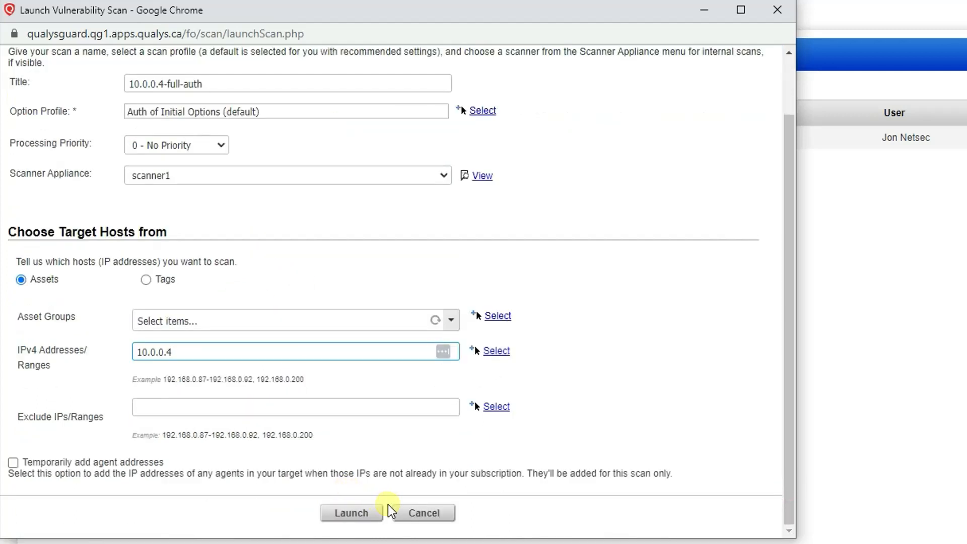
left_click(364, 512)
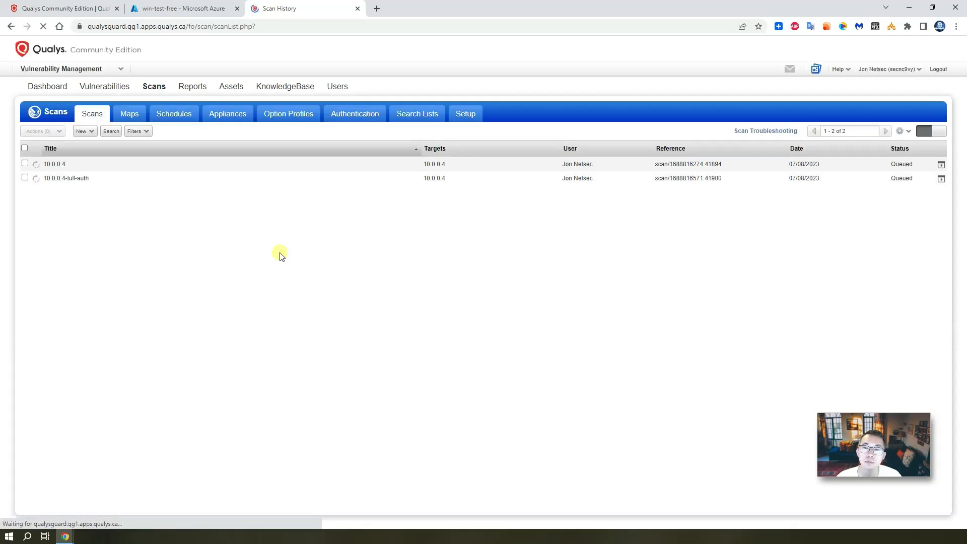
left_click(101, 68)
In Cloud Agent, generate a new Azure activation key provisioned for Vulnerability Management
scroll(139, 322, "down", 1)
left_click(139, 330)
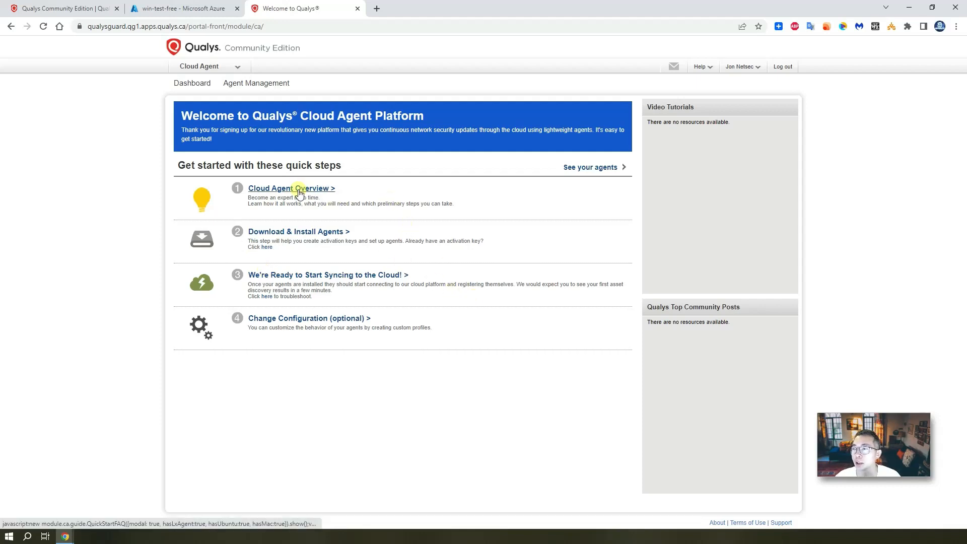
left_click(328, 231)
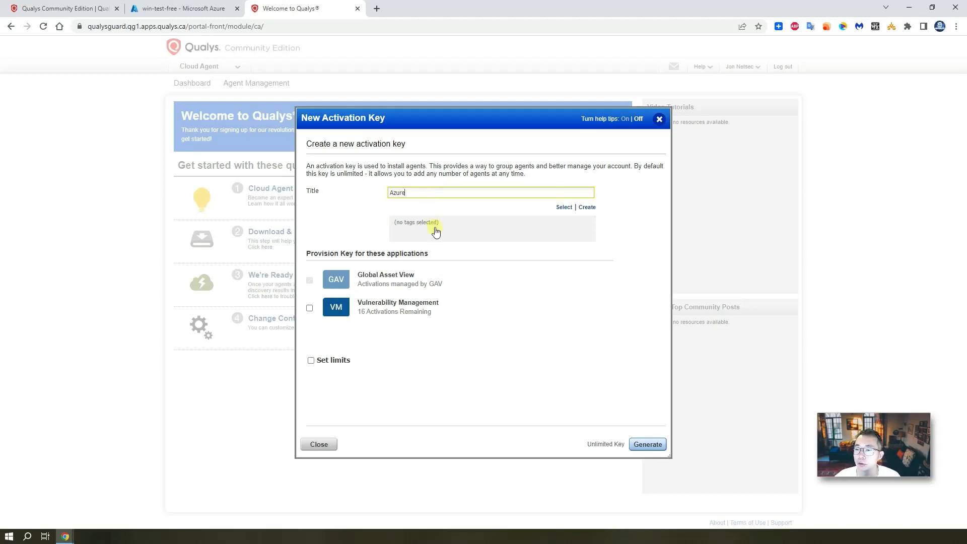
left_click(309, 308)
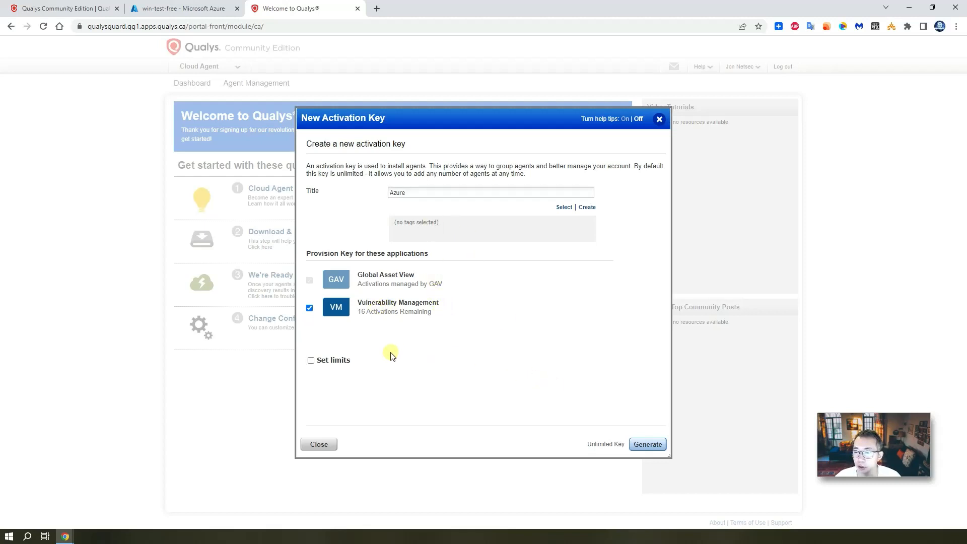
left_click(636, 445)
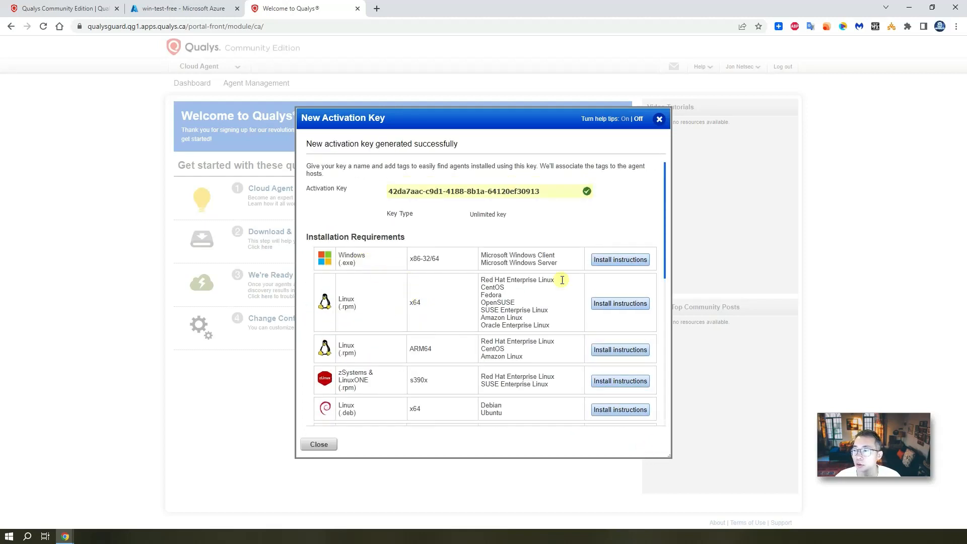
Copy the Windows install command and download the Windows agent .exe installer
left_click(617, 260)
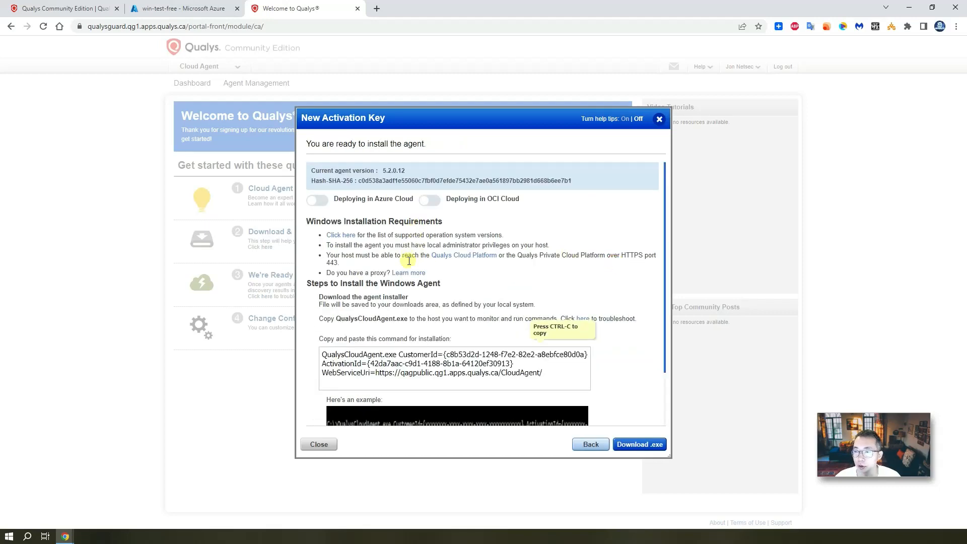
scroll(409, 267, "down", 1)
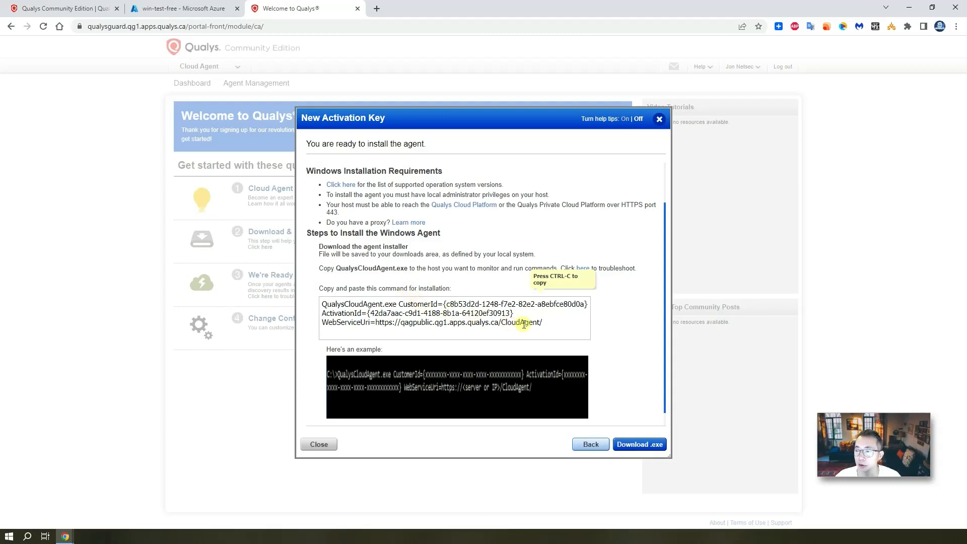
left_click_drag(562, 327, 328, 298)
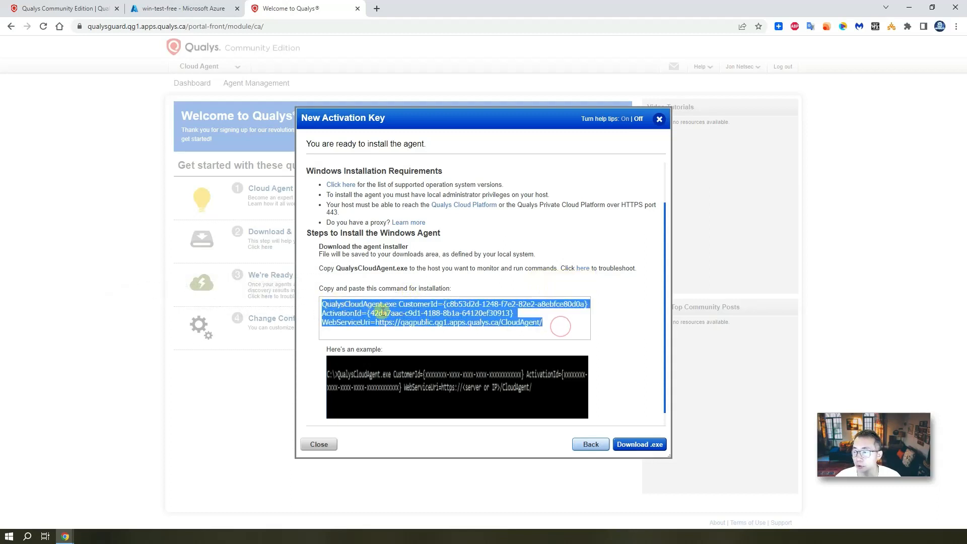
scroll(592, 378, "down", 1)
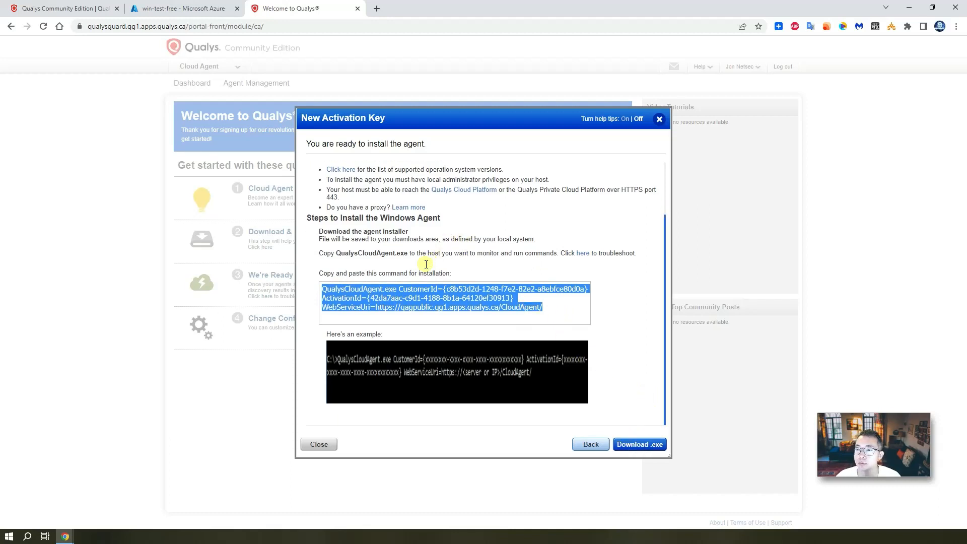
left_click(633, 441)
left_click(319, 443)
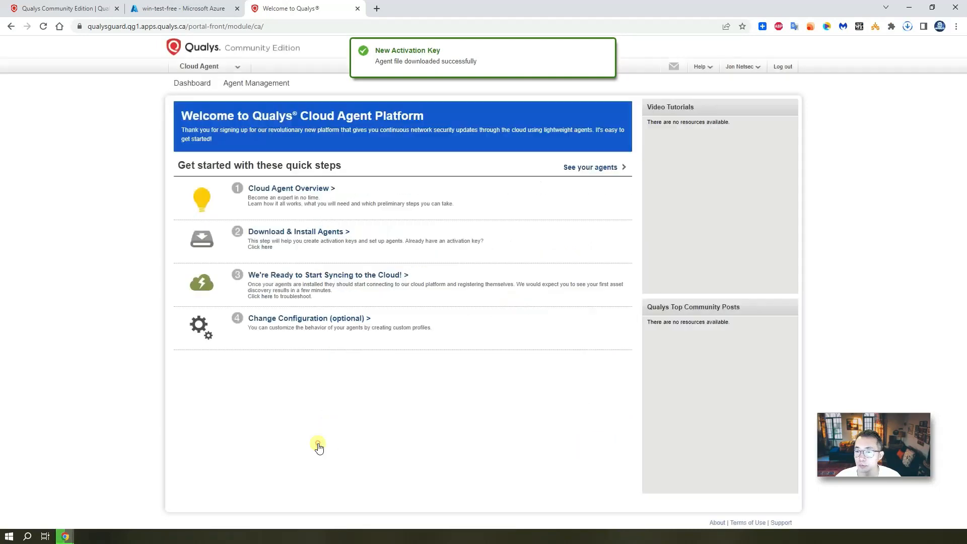
Dismiss the Cloud Agent overview and view the Agent Management activation keys list
left_click(326, 190)
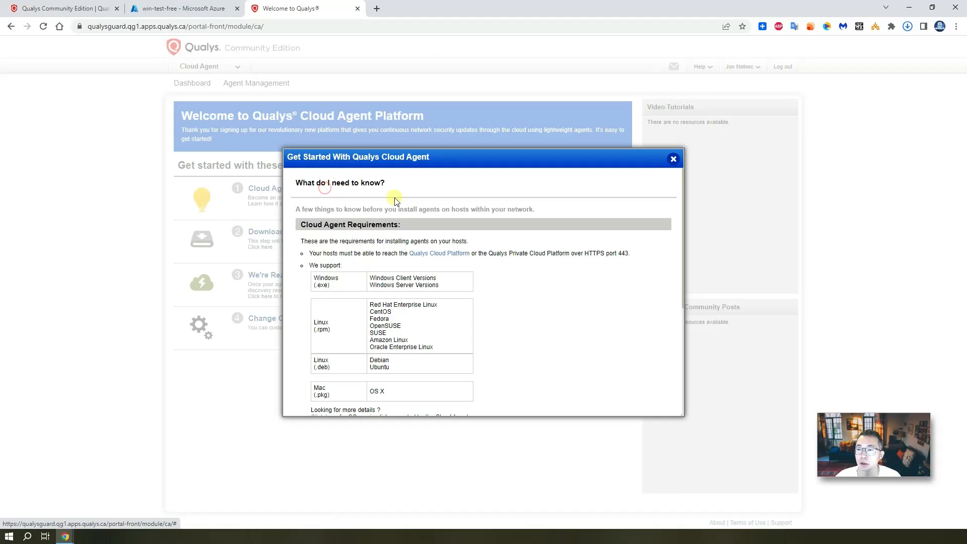
left_click(673, 159)
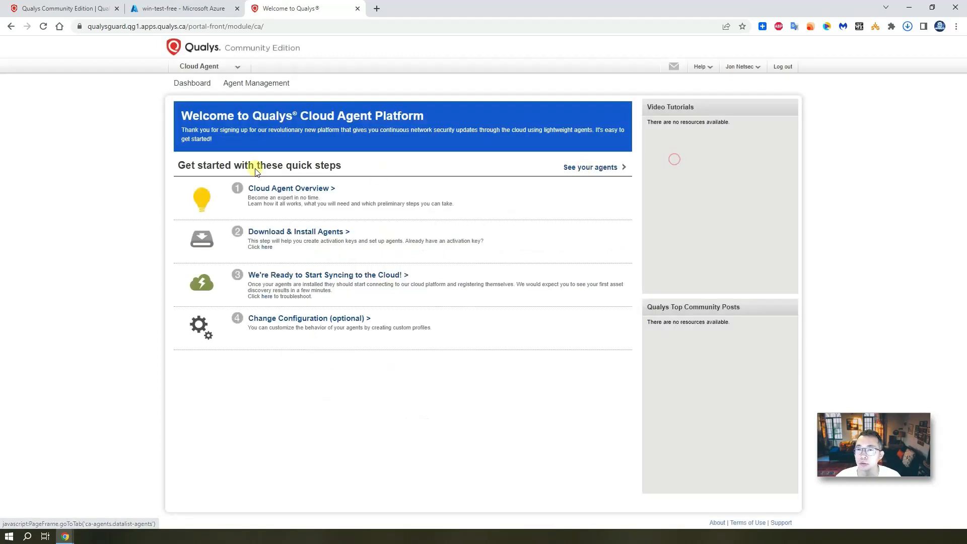
left_click(247, 83)
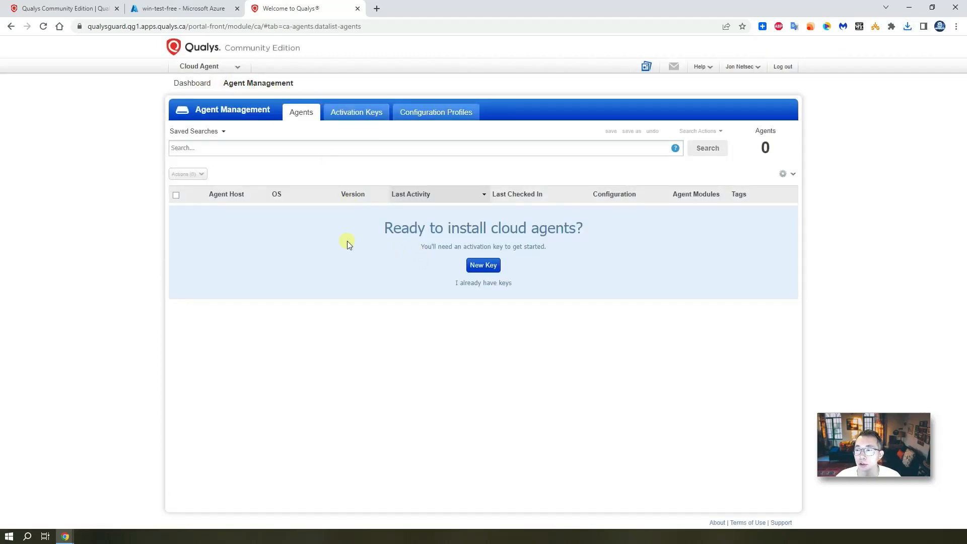
left_click(354, 115)
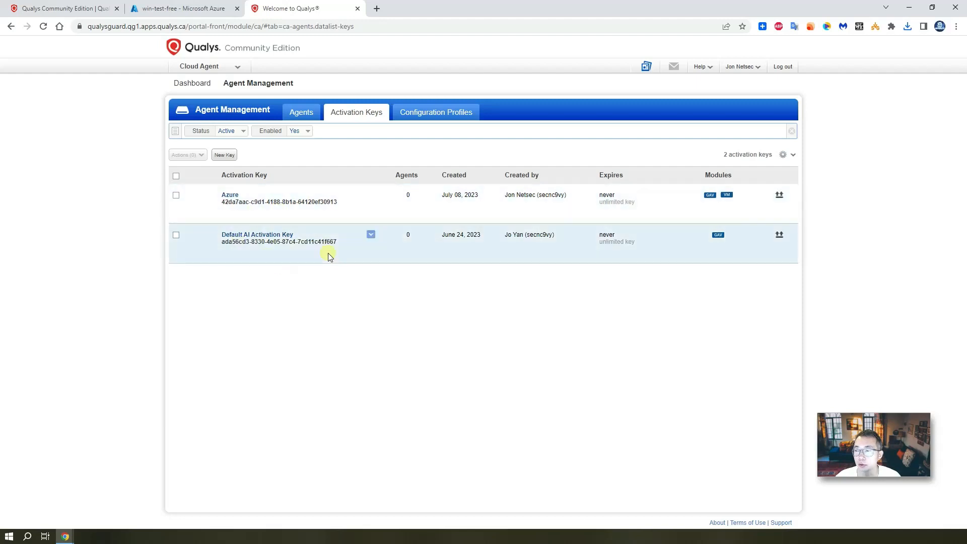
Check the Azure key's Install Agent details, close them, and bring up the module list
left_click(372, 196)
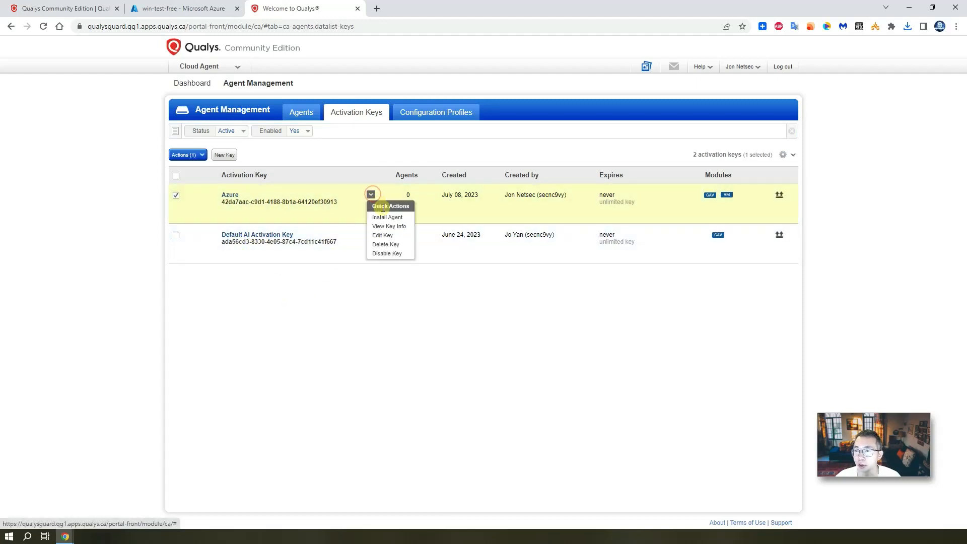
left_click(408, 219)
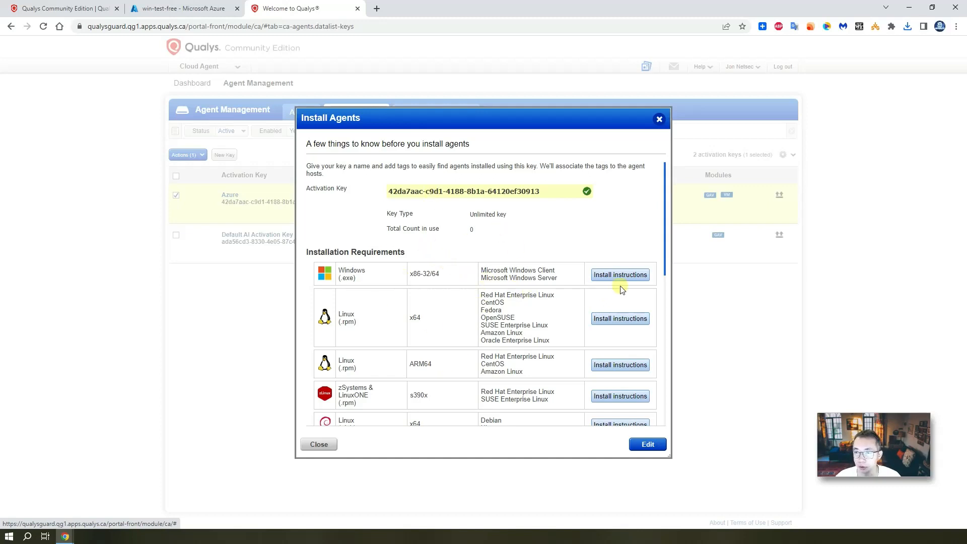
left_click(659, 119)
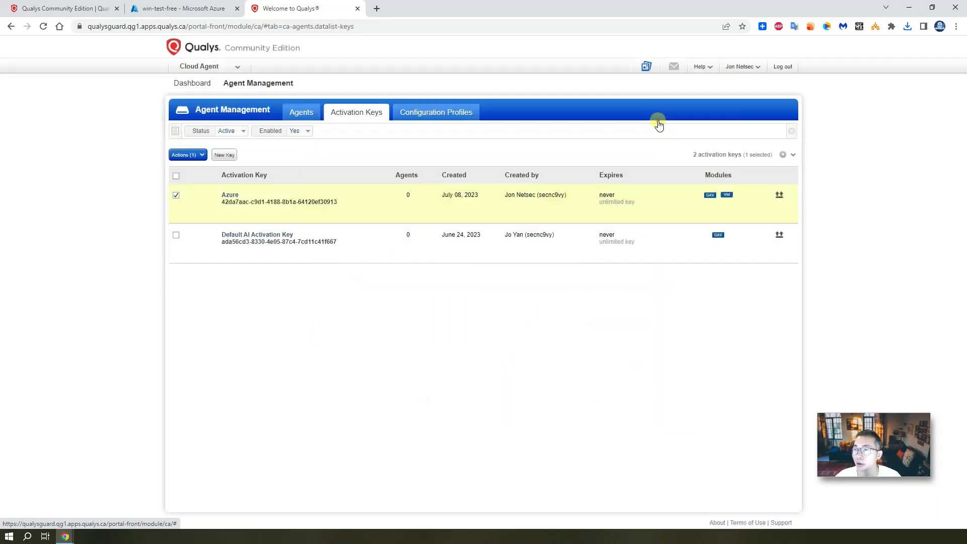
left_click(224, 66)
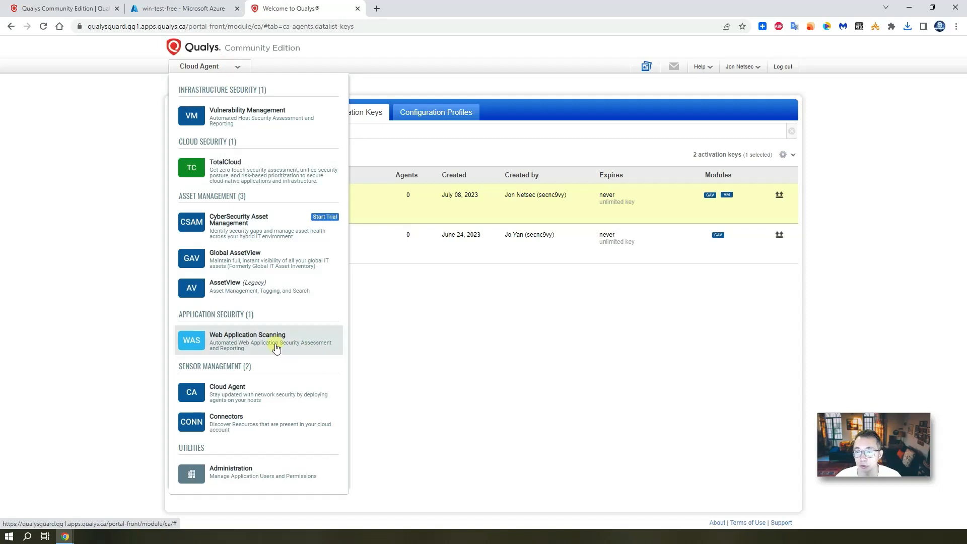
Switch to Web Application Scanning and open the New Web App > Add New form
left_click(274, 346)
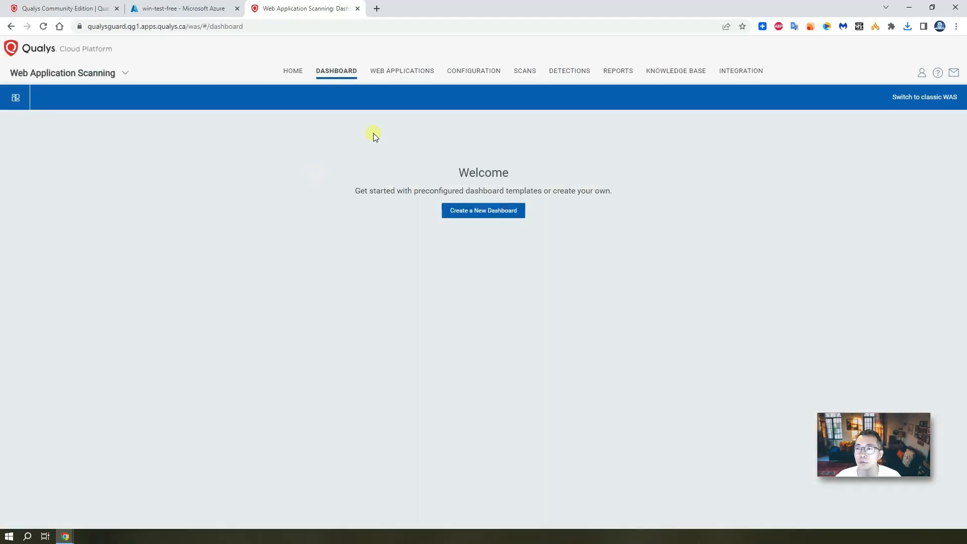
left_click(522, 72)
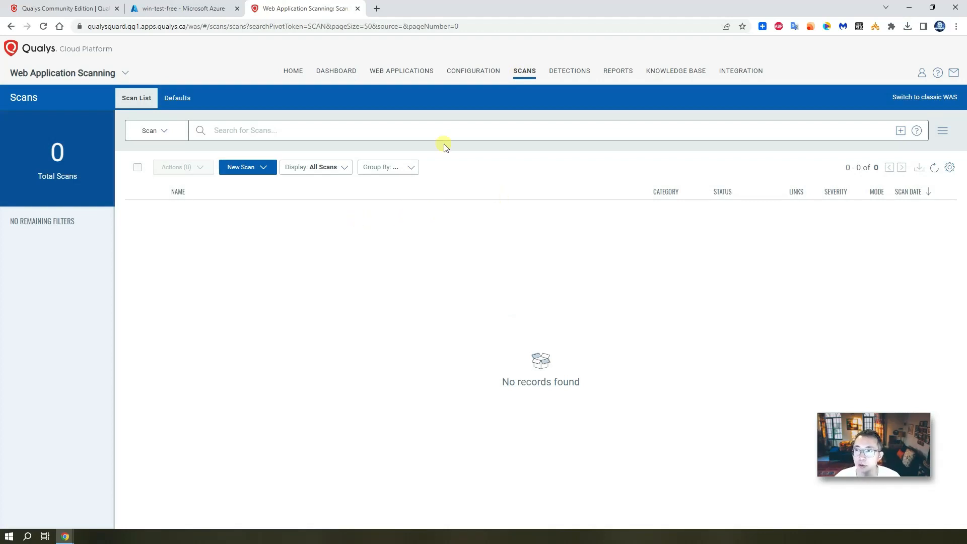
left_click(408, 75)
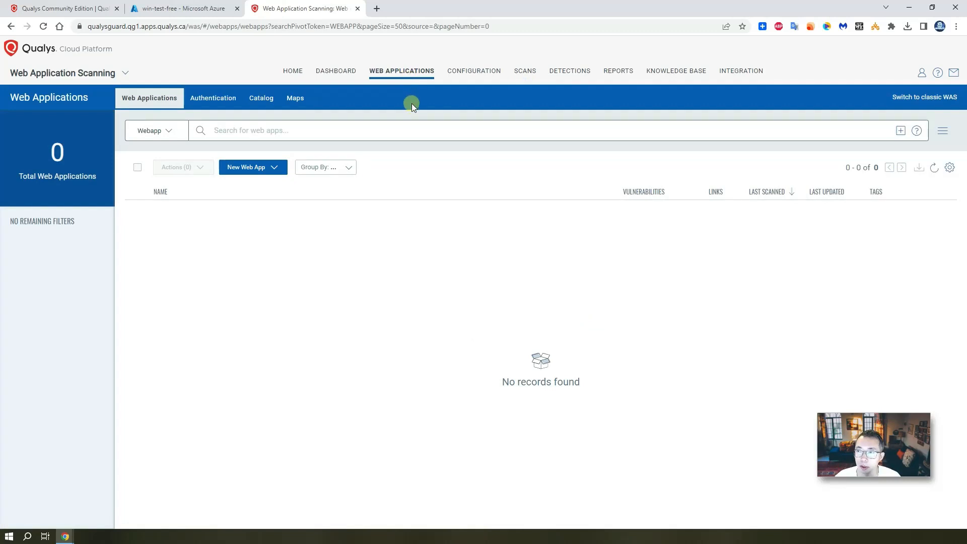
left_click(262, 170)
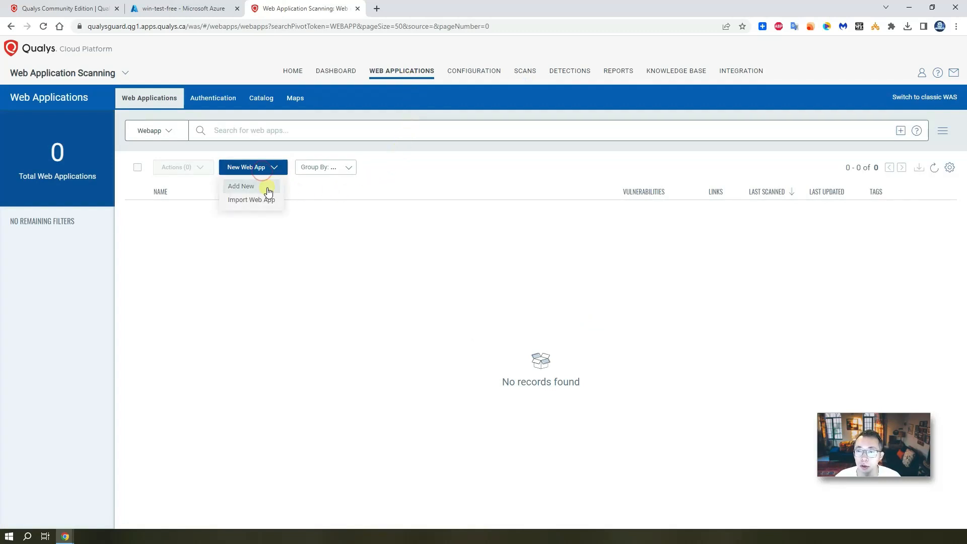
left_click(268, 187)
left_click(294, 188)
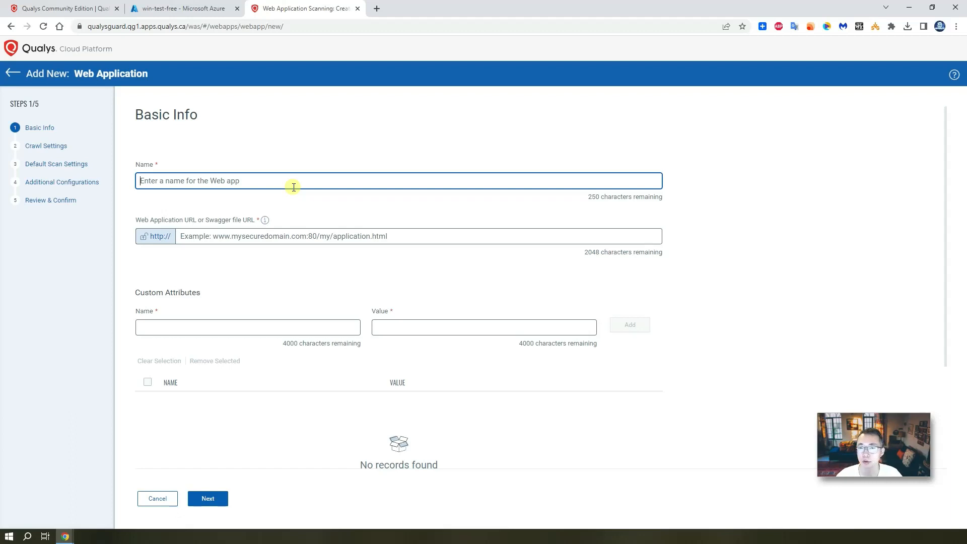
Enter the web app name and paste google.com as its URL
type("google.com")
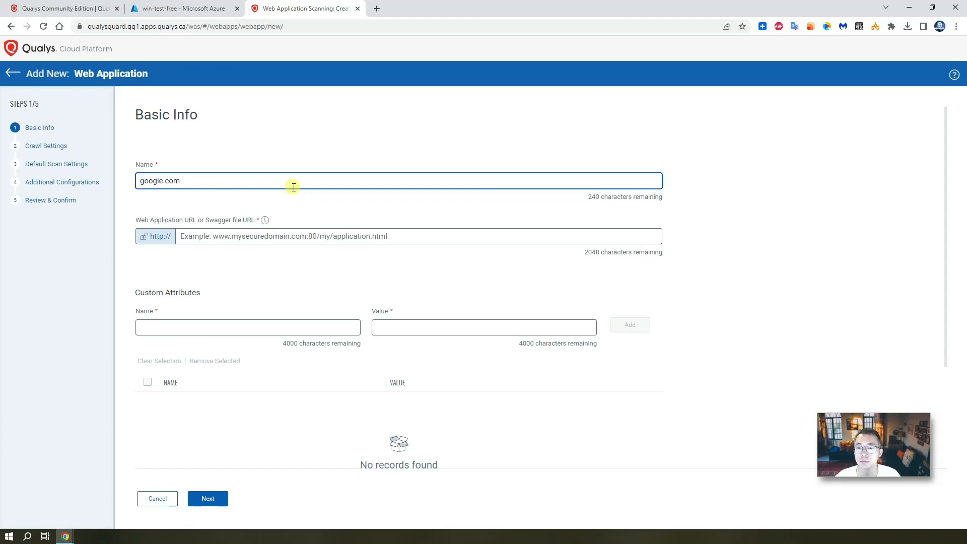
left_click(298, 232)
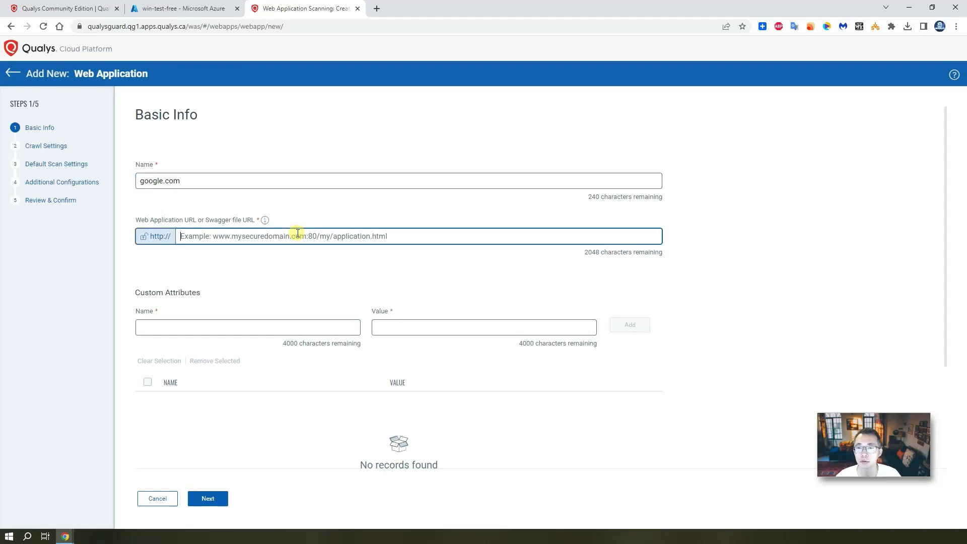
type("google.com")
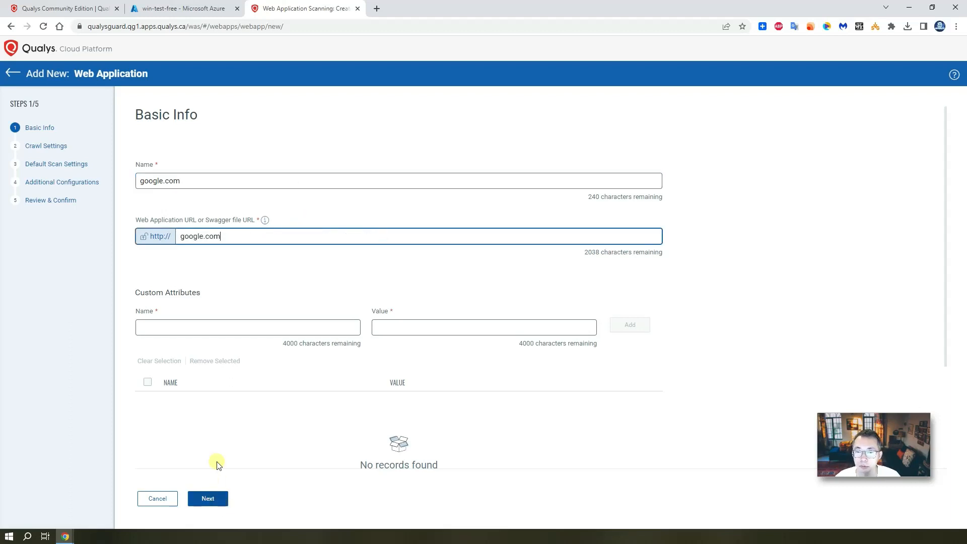
left_click(220, 505)
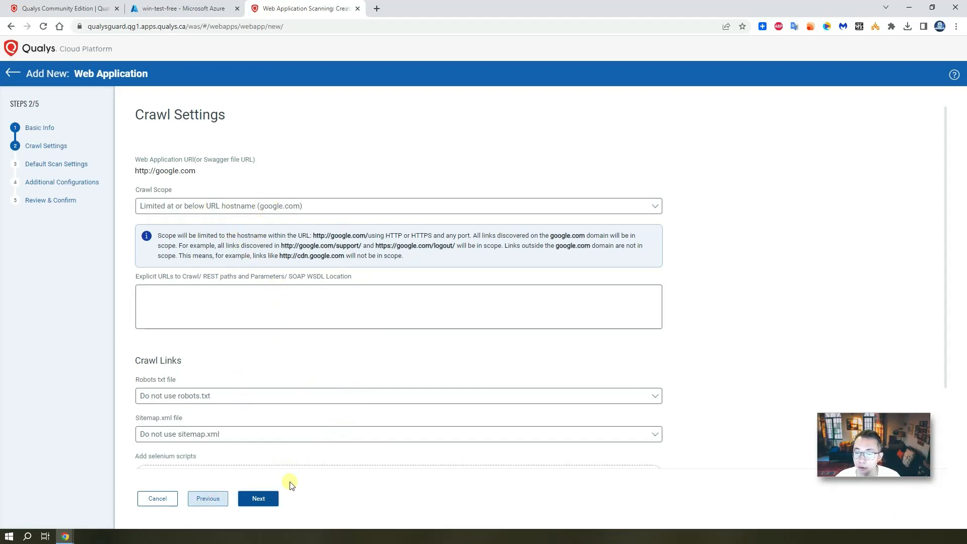
Select the Initial WAS Options profile and reach Review & Confirm with the scan-type choices shown
left_click(276, 505)
left_click(232, 173)
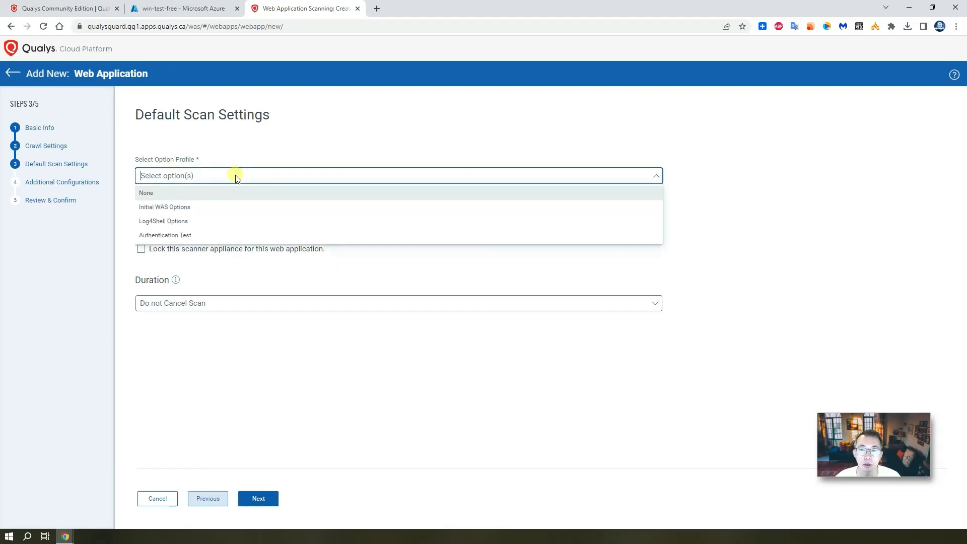
left_click(241, 213)
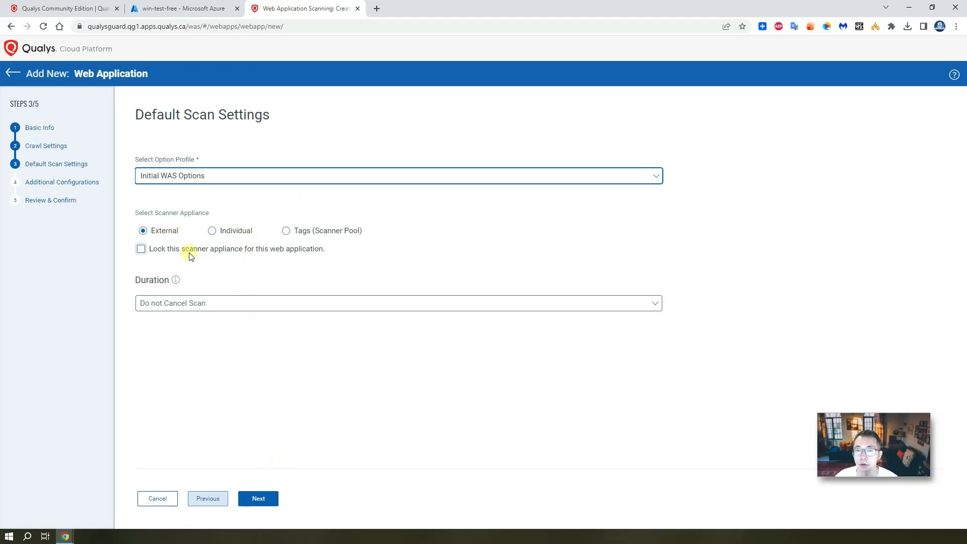
left_click(265, 501)
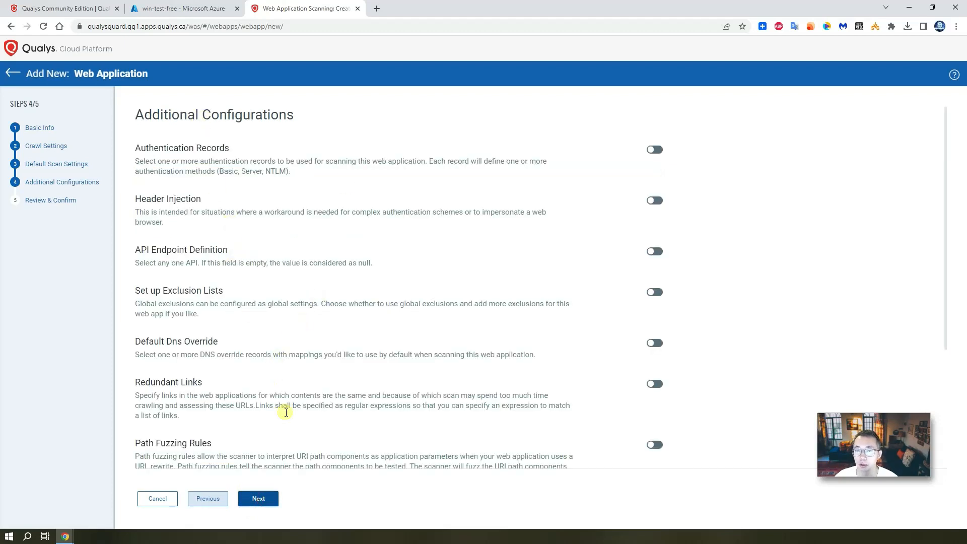
left_click(259, 498)
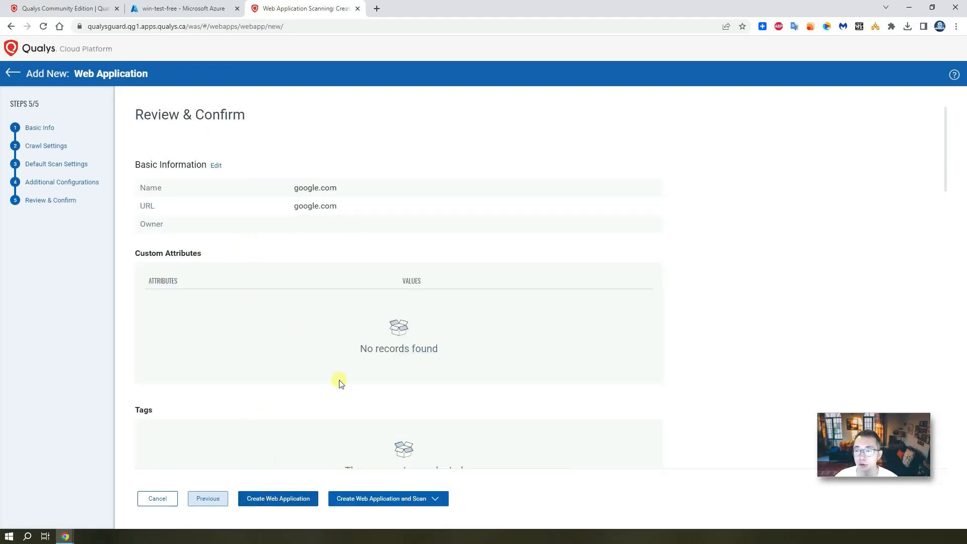
scroll(341, 384, "down", 2)
left_click(424, 497)
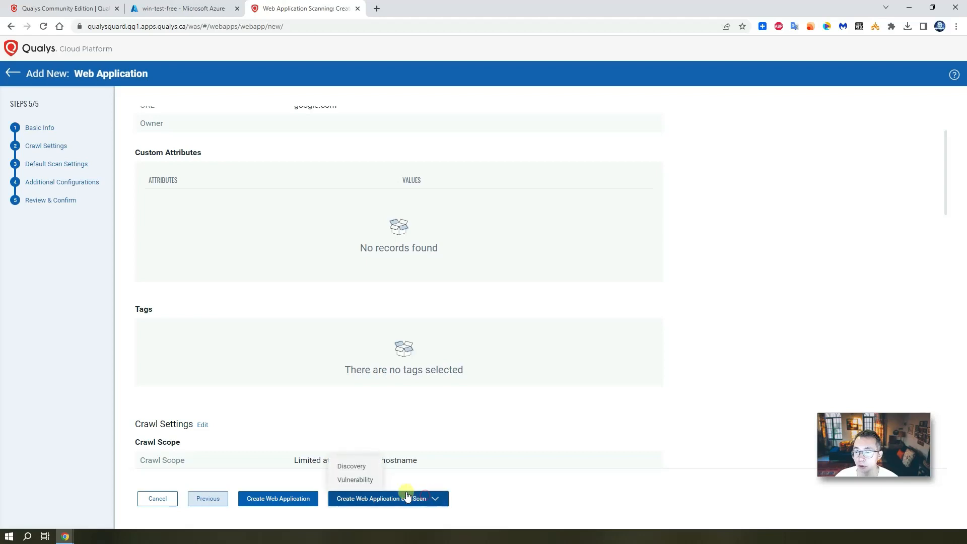
Choose Vulnerability, pass Basic Details and Scan Settings, and launch the google.com scan
left_click(366, 480)
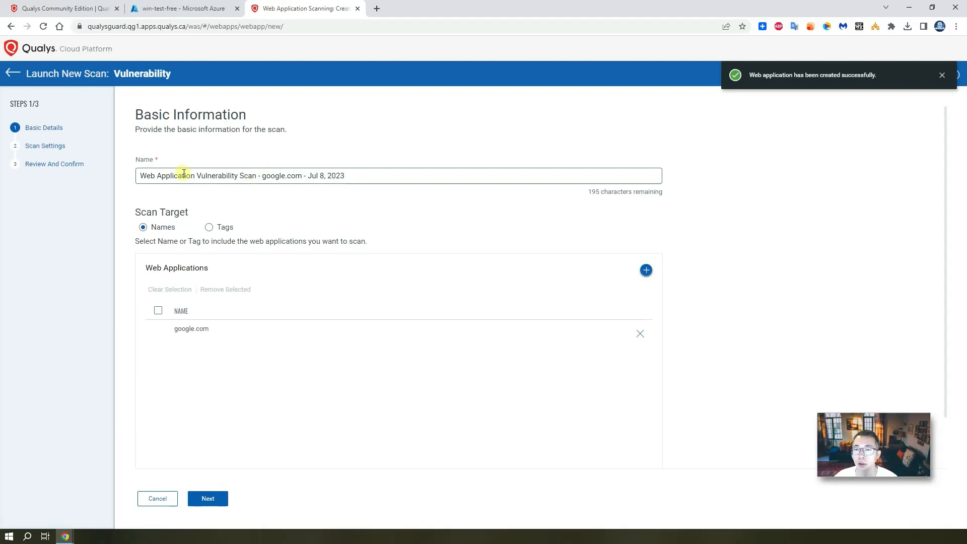
left_click(218, 502)
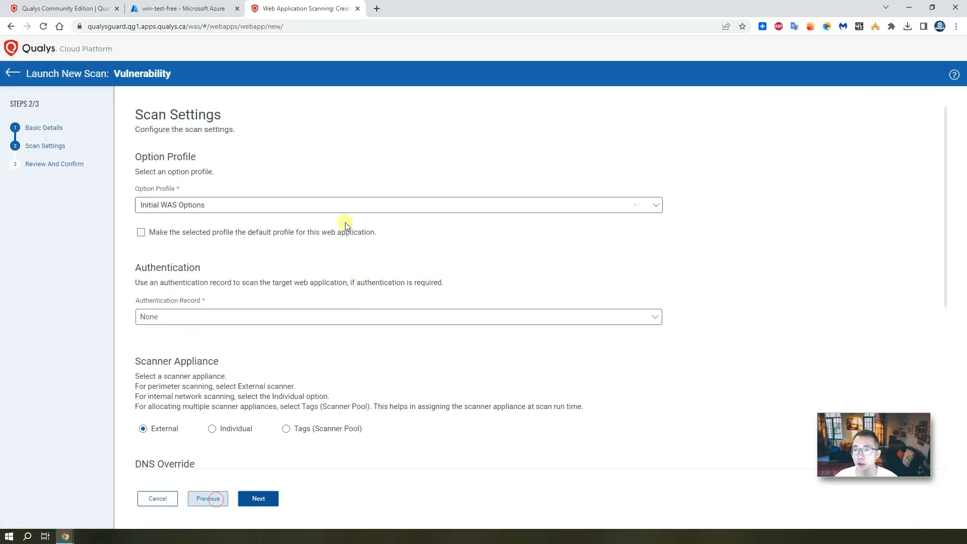
left_click(271, 501)
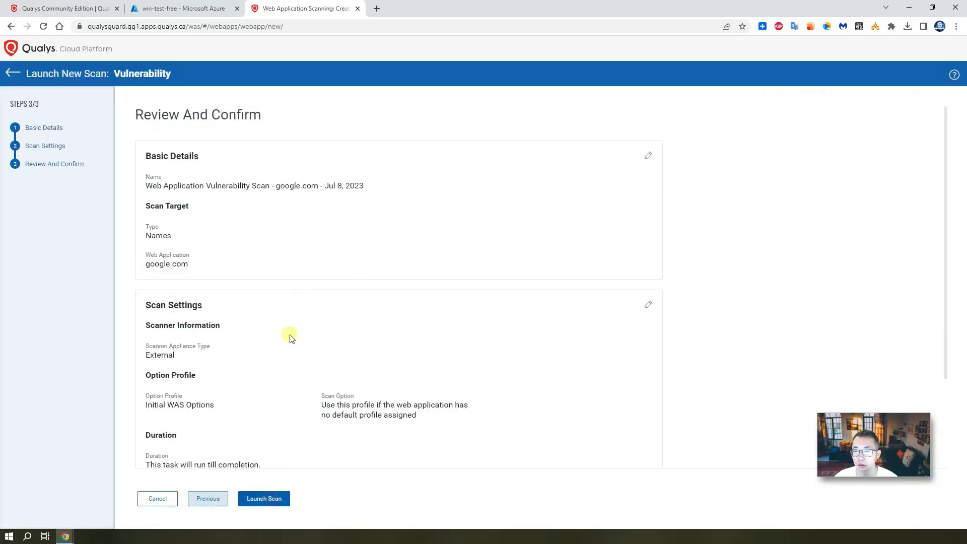
left_click(273, 498)
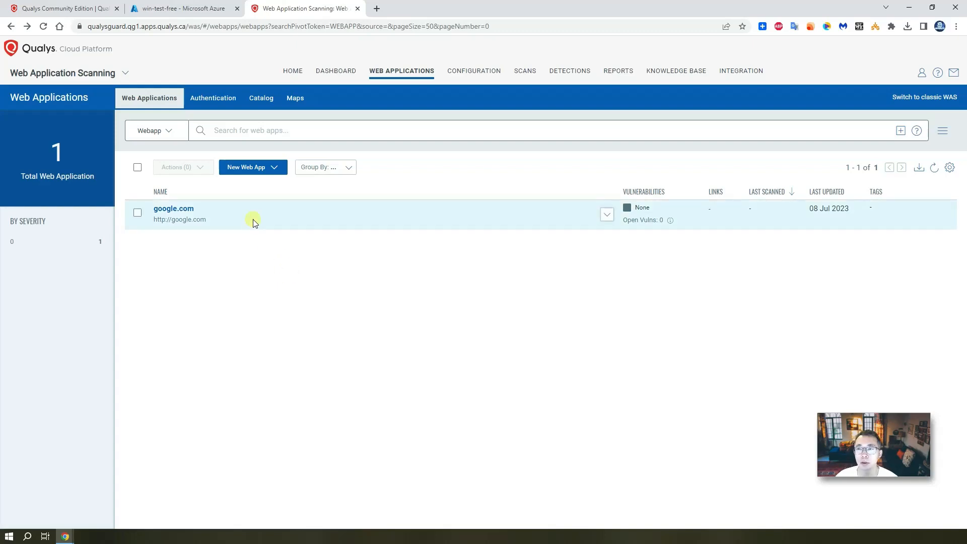
Switch to Vulnerability Management scan history and preview the 10.0.0.4 and 10.0.0.4-full-auth scans
left_click(115, 73)
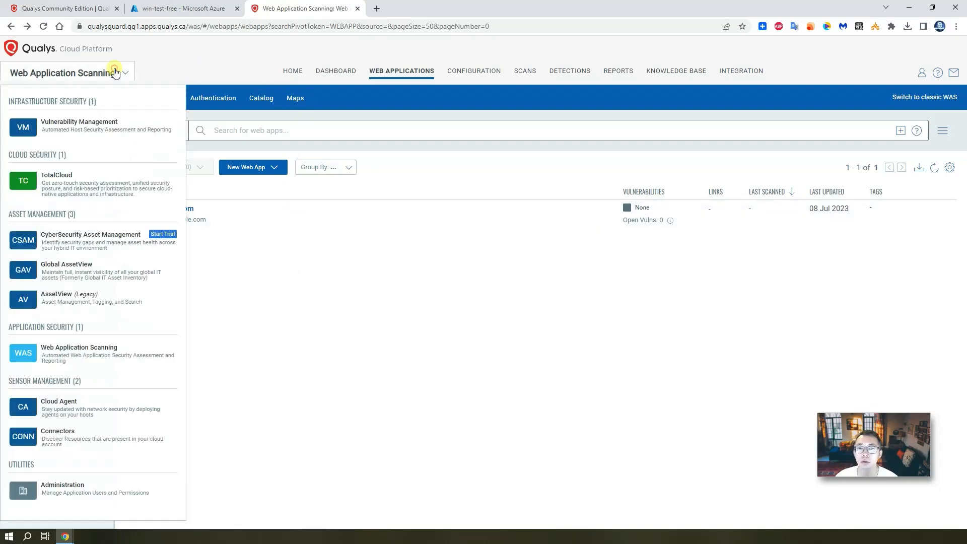
left_click(111, 118)
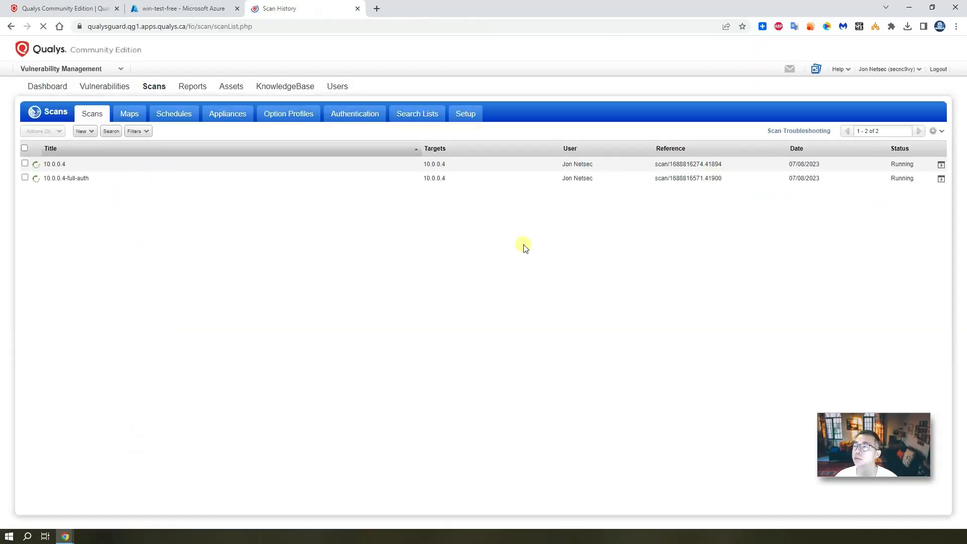
left_click(183, 166)
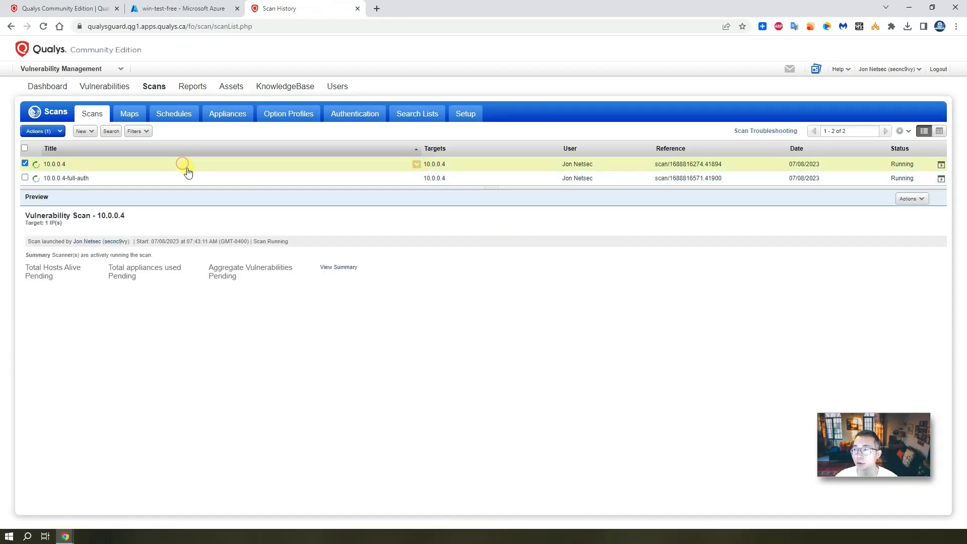
left_click(234, 180)
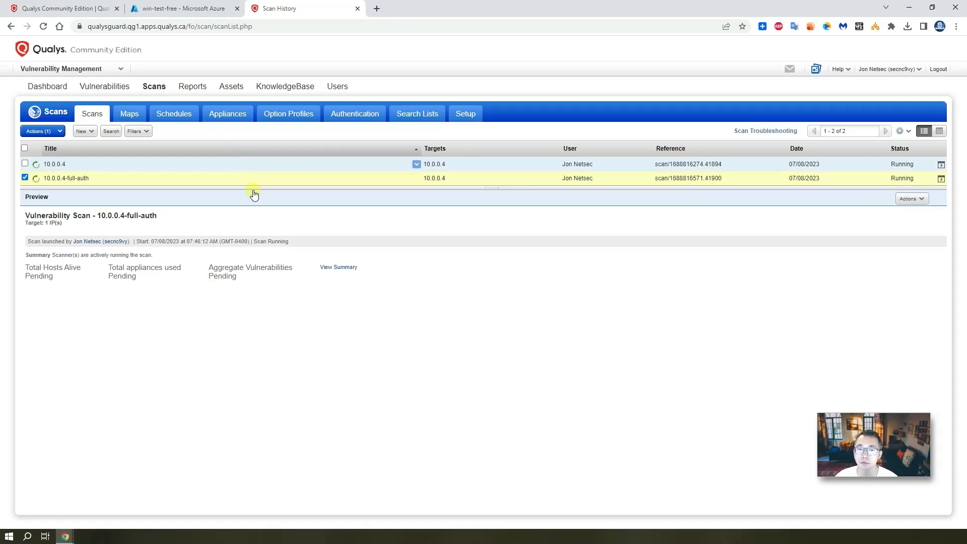
left_click(227, 167)
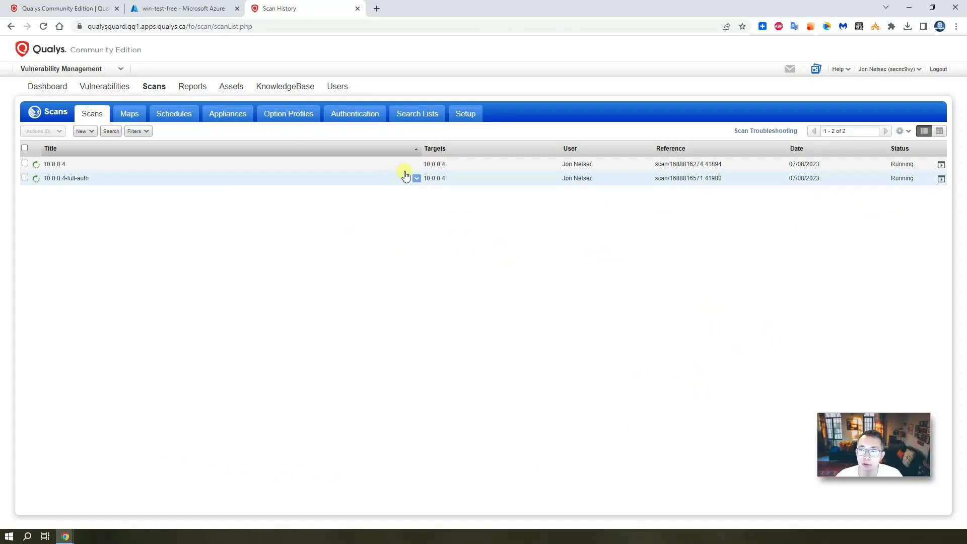
Inspect the 10.0.0.4 scan's status details: scanners, option profile and target IPs
left_click(415, 166)
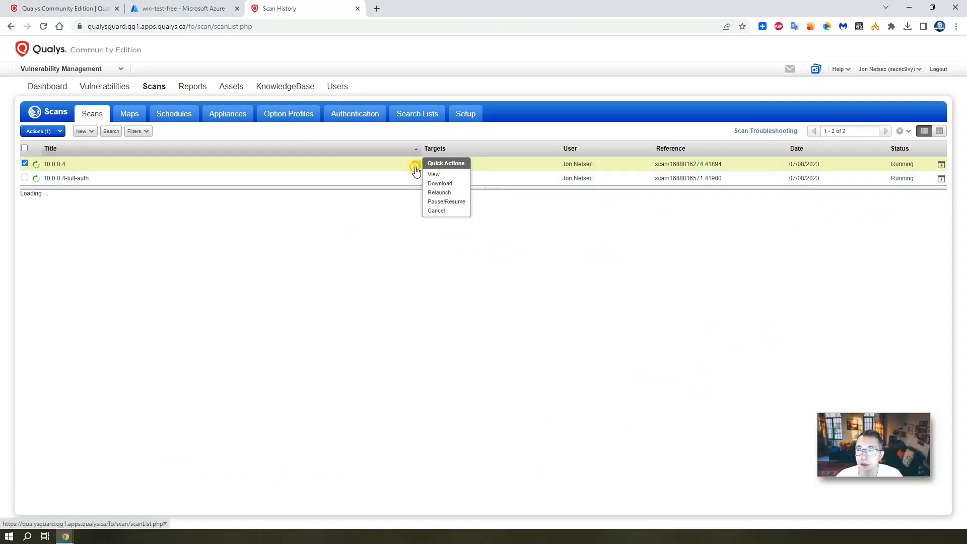
left_click(450, 177)
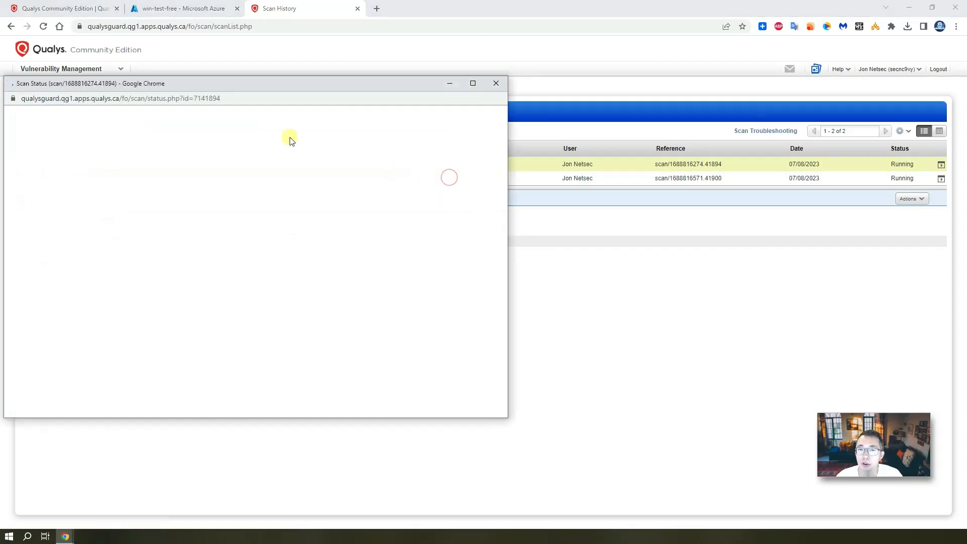
left_click(75, 177)
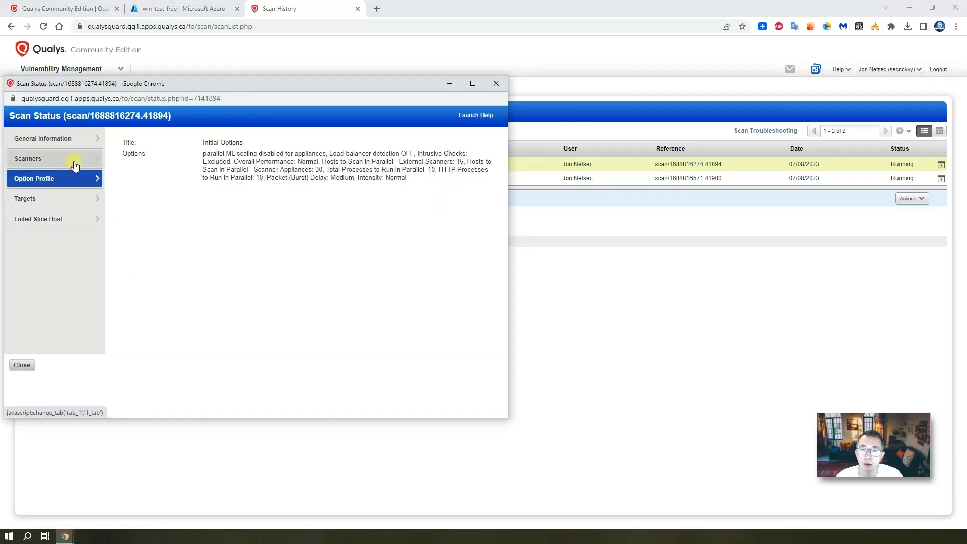
left_click(73, 160)
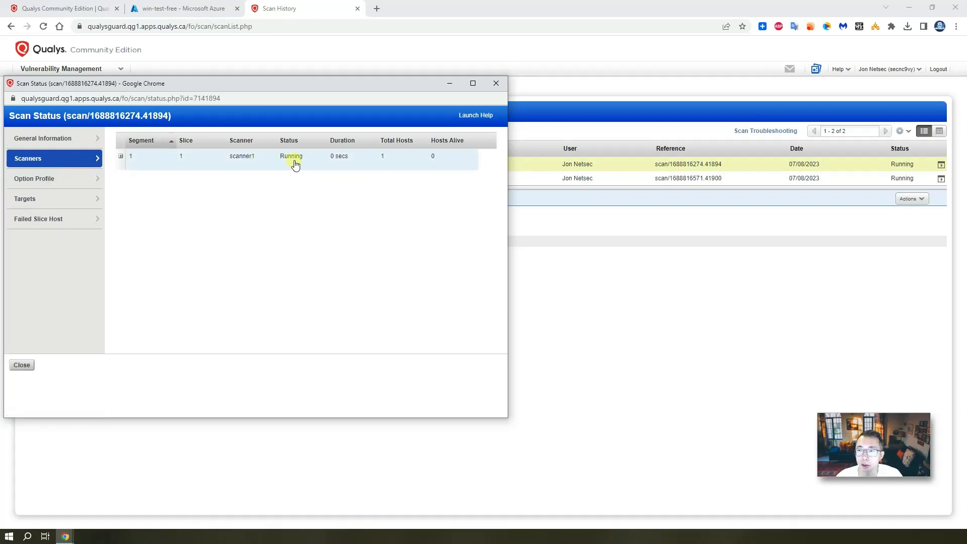
left_click(63, 164)
left_click(57, 180)
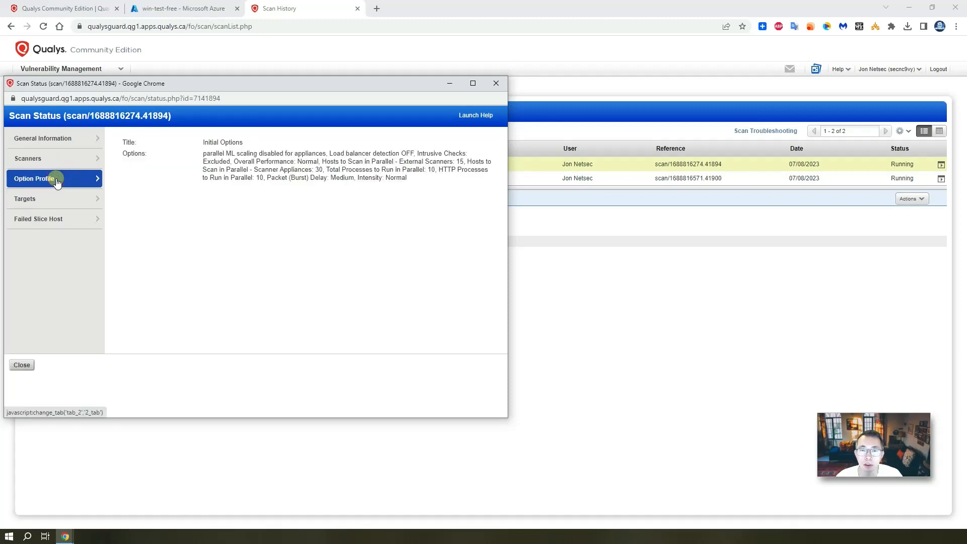
left_click(65, 197)
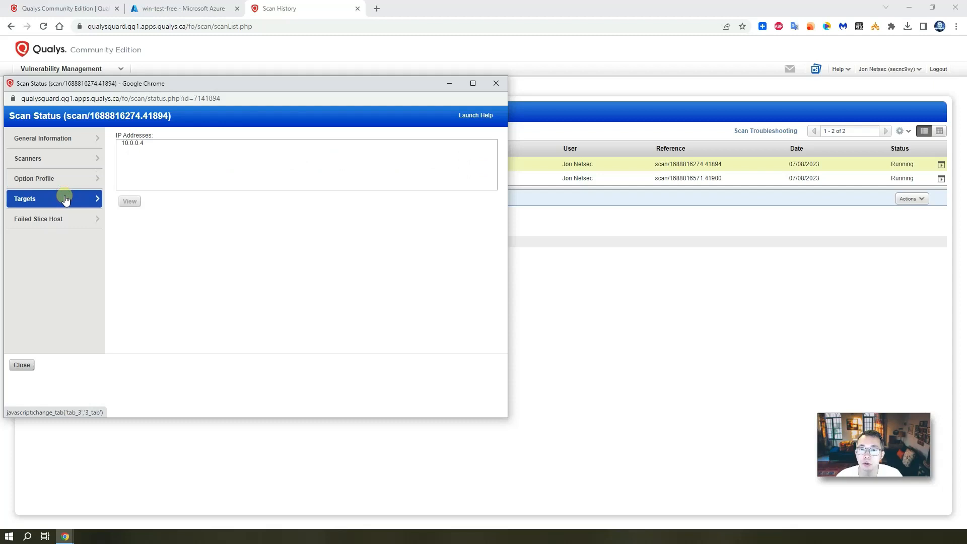
left_click(75, 145)
left_click(495, 85)
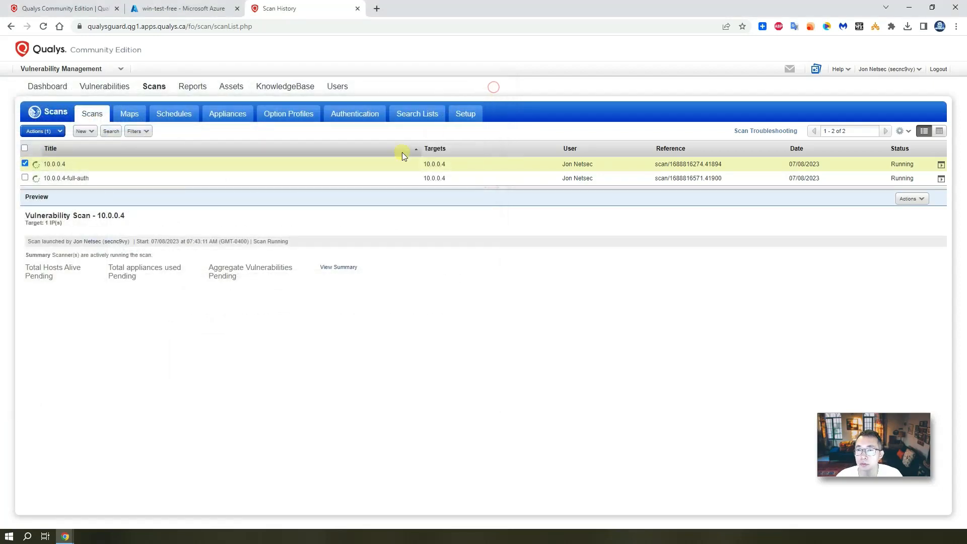
Download the 10.0.0.4 scan results report in PDF format, then close the format window
left_click(414, 165)
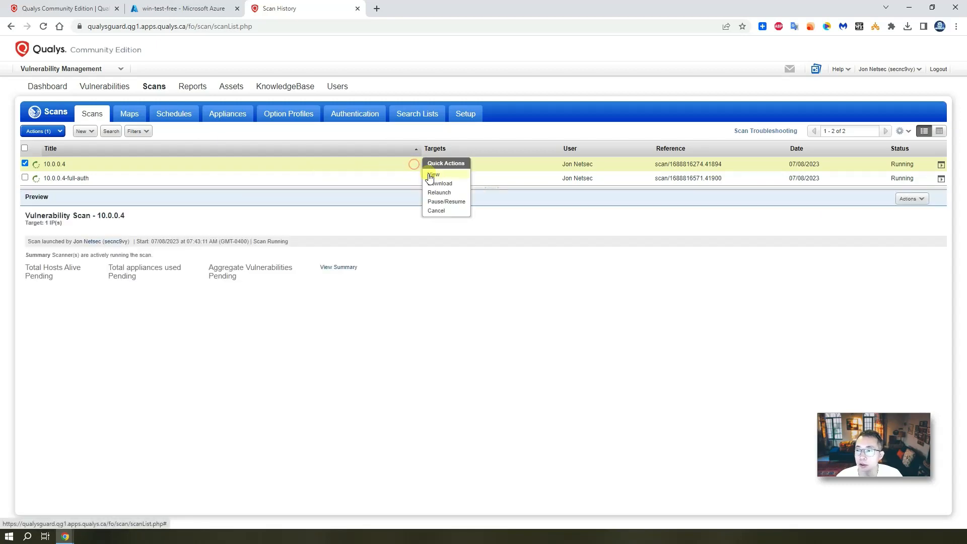
left_click(449, 184)
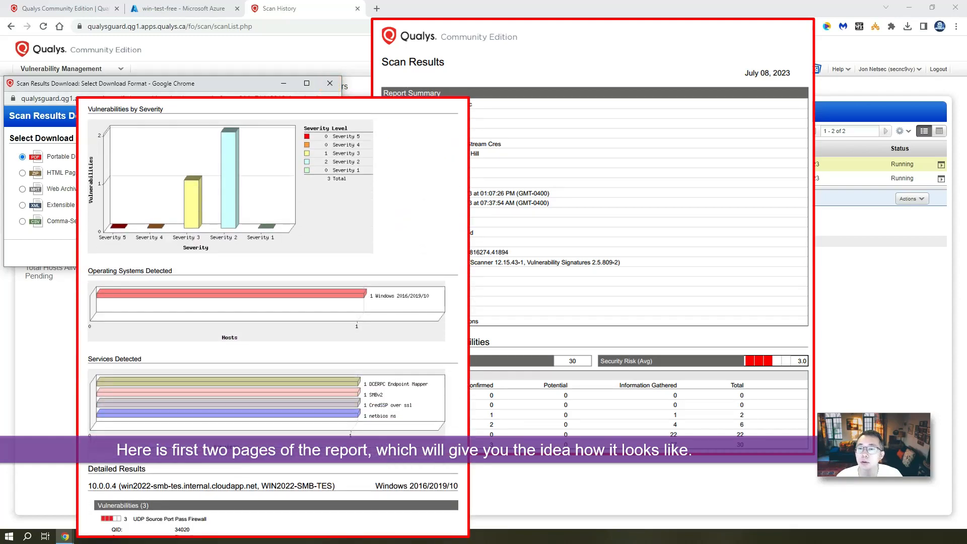
left_click(329, 84)
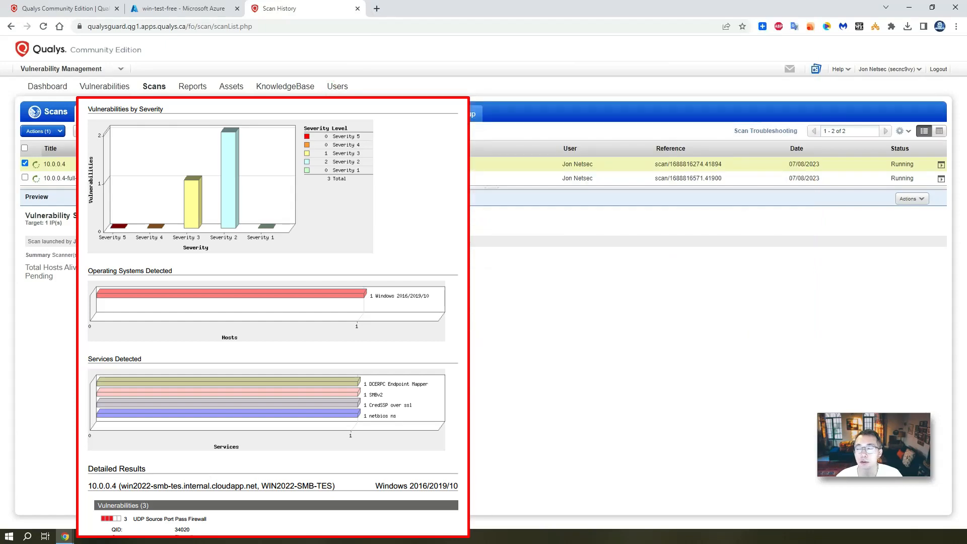